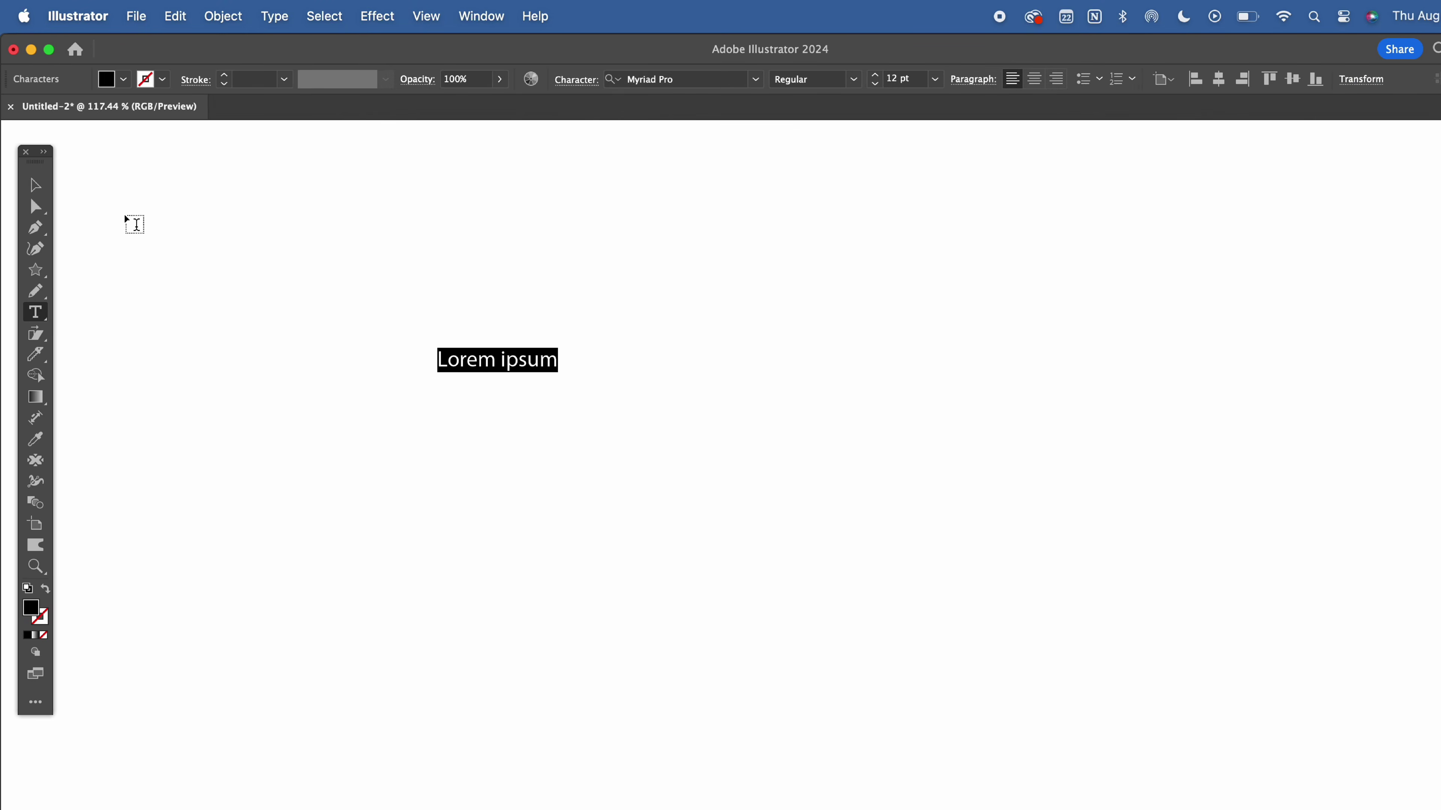
- Enlarge the placeholder text to about 51.7 pt, position it near the artboard's middle, and replace it with "CREATE"
click(36, 185)
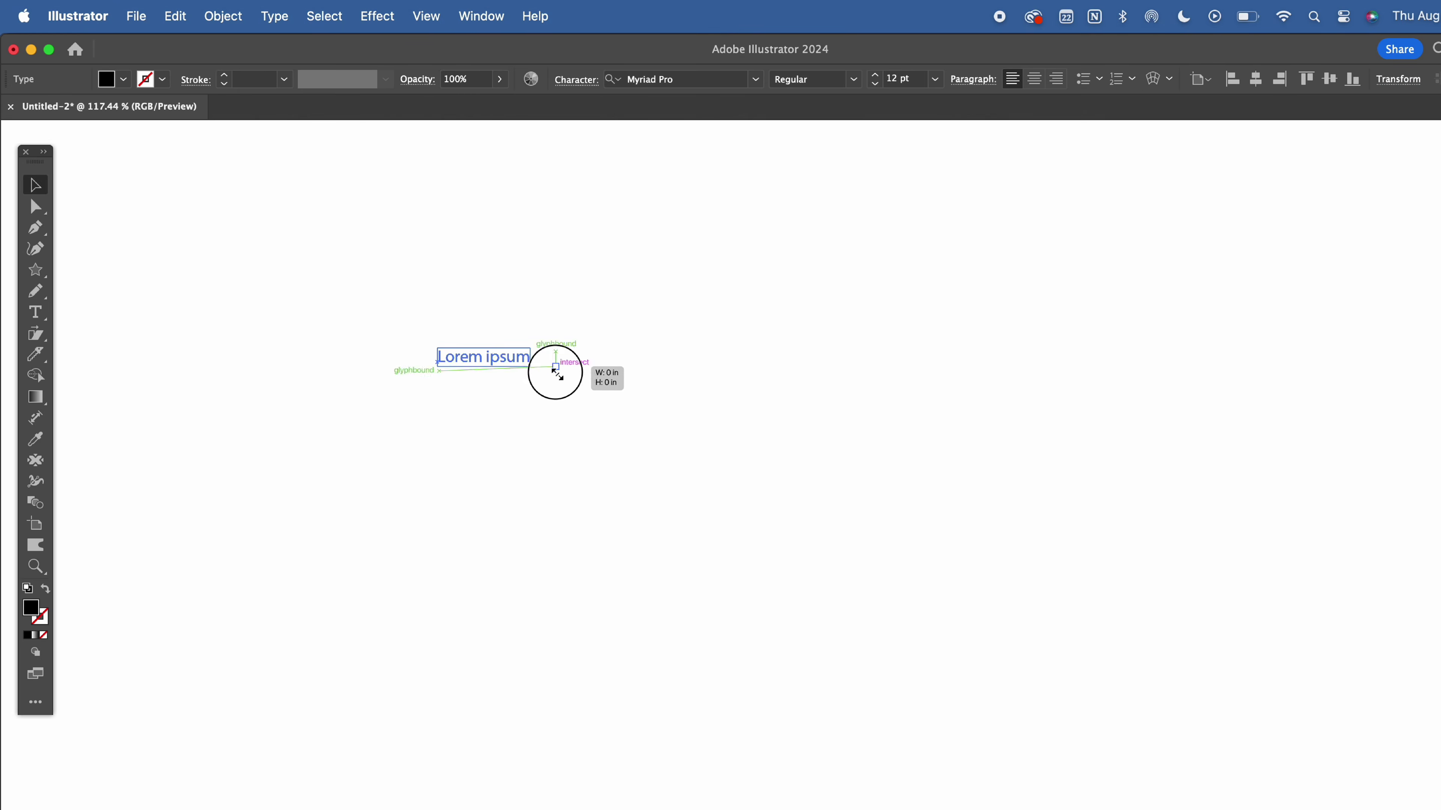
drag(555, 373, 980, 602)
drag(789, 412, 765, 441)
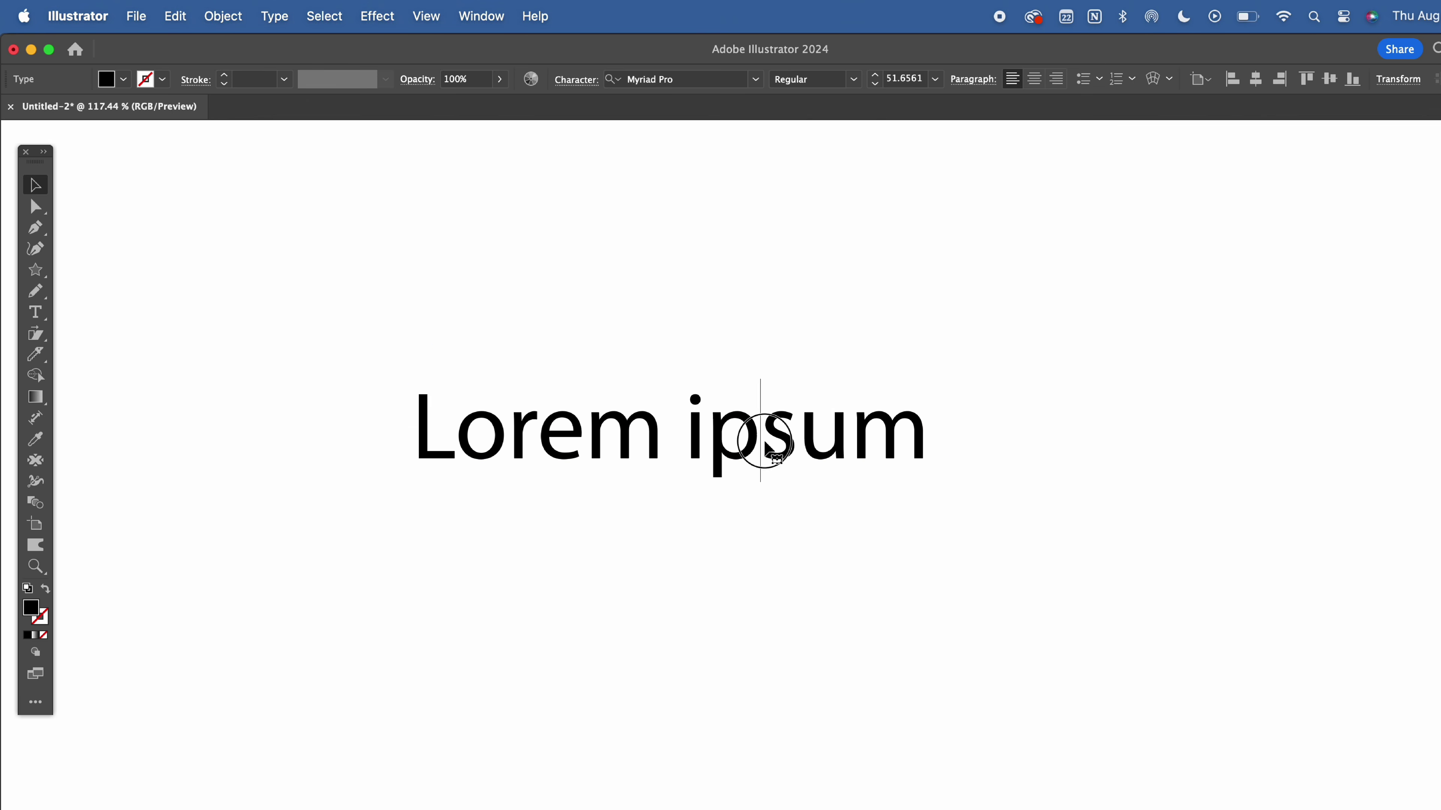
key(super+a)
text(CRE)
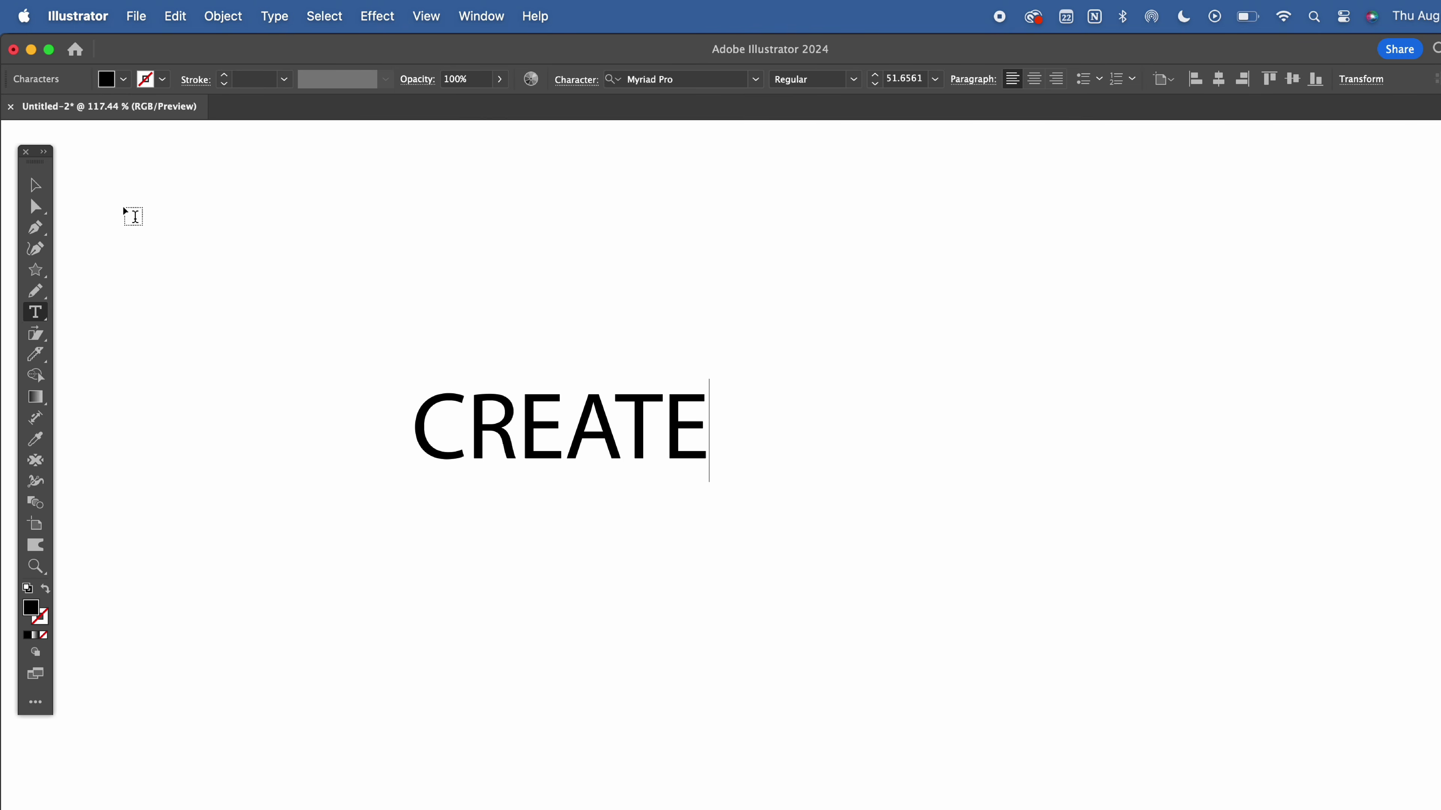
- Set the CREATE text in Azo Sans Uber Regular and scale it to about 57.6 pt
click(35, 185)
click(755, 79)
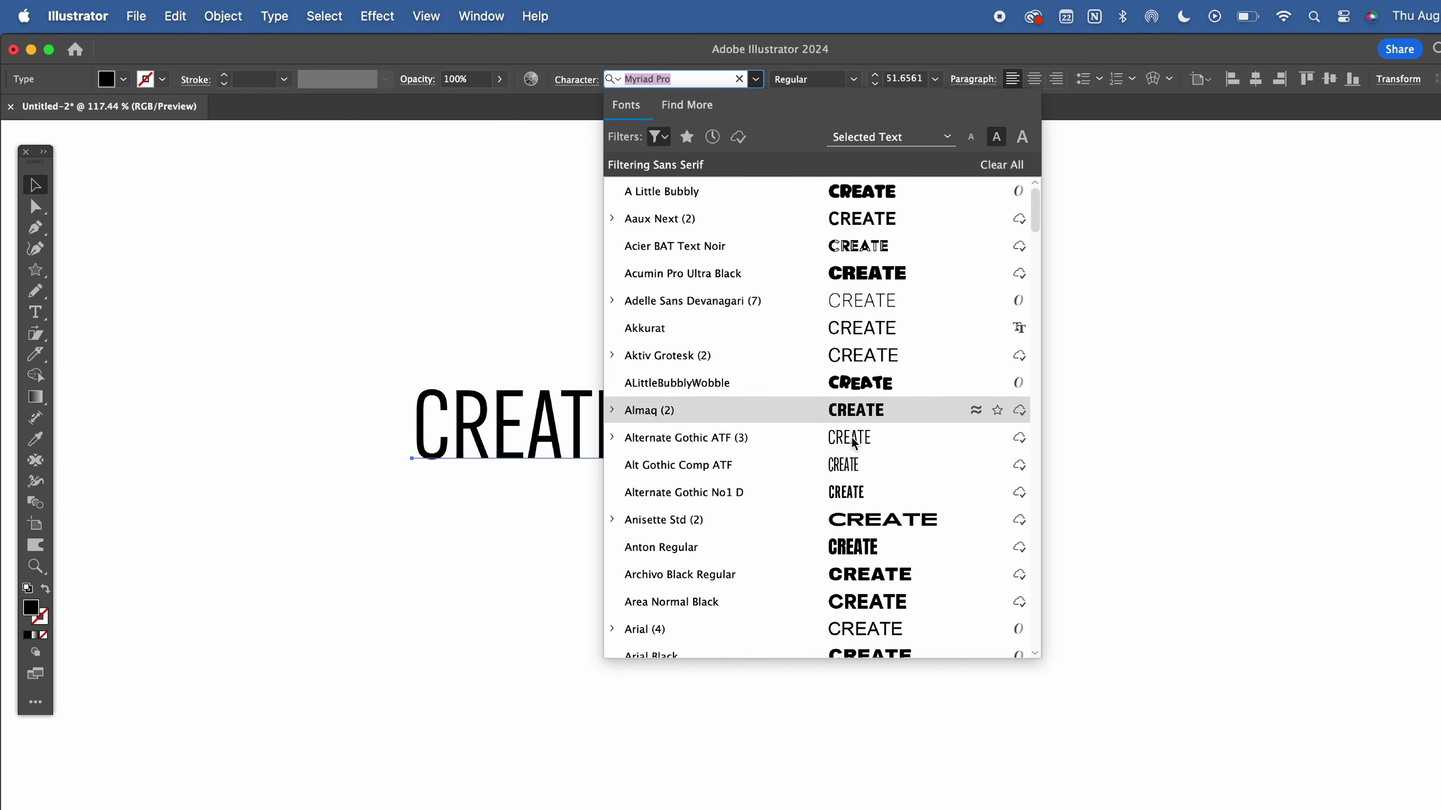
scroll(853, 600, down, 5)
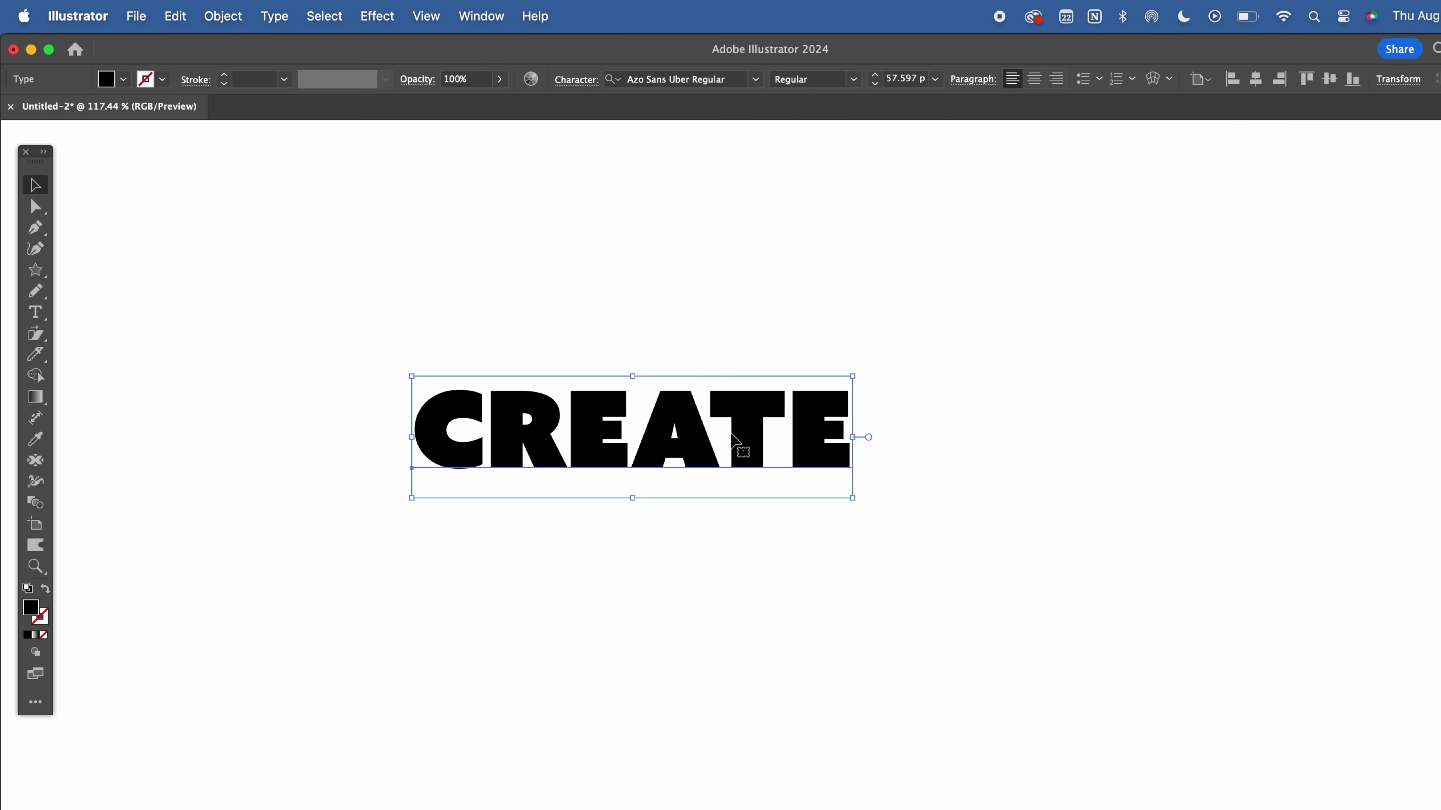
- Convert the CREATE text to outlines and test the resulting letter shapes
right_click(727, 431)
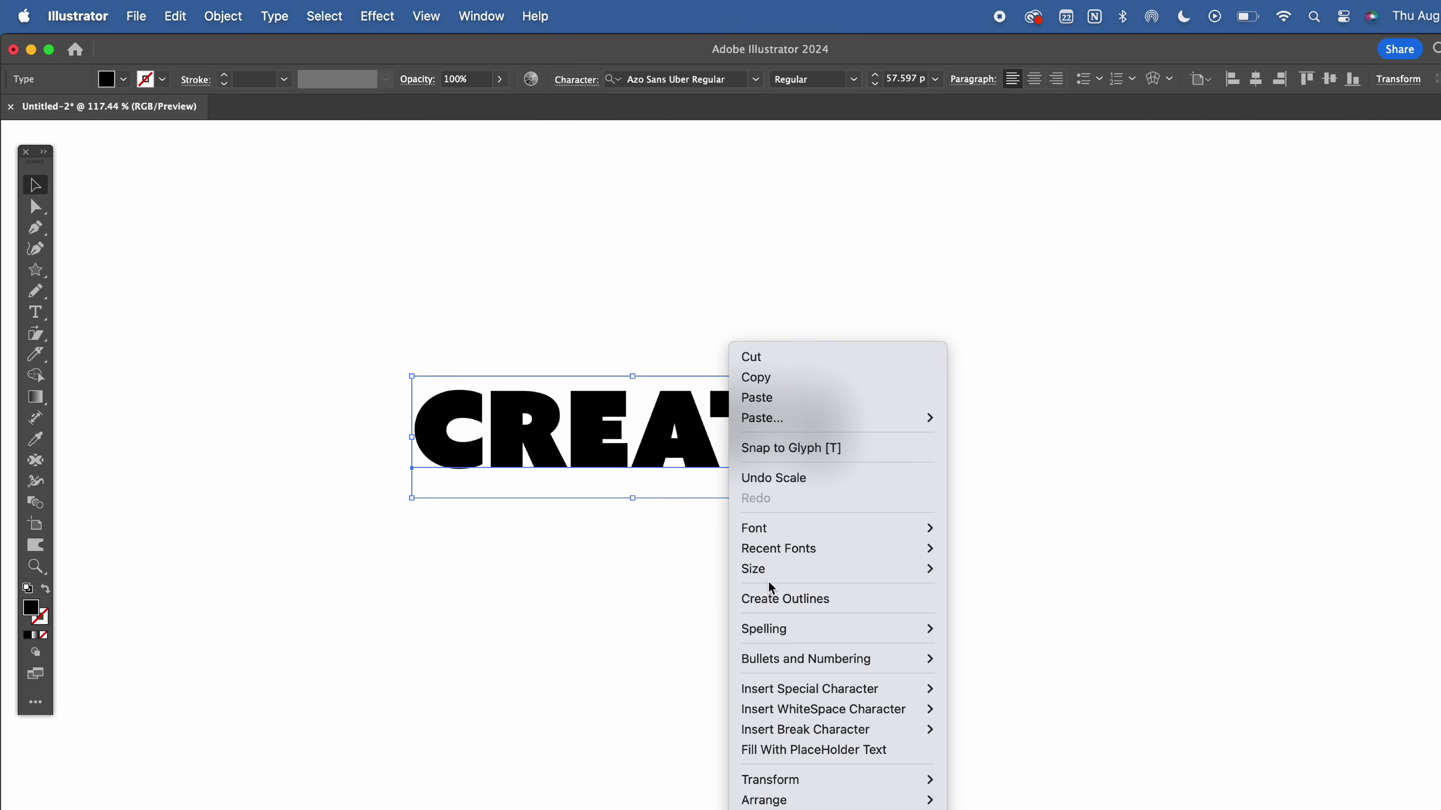
click(768, 598)
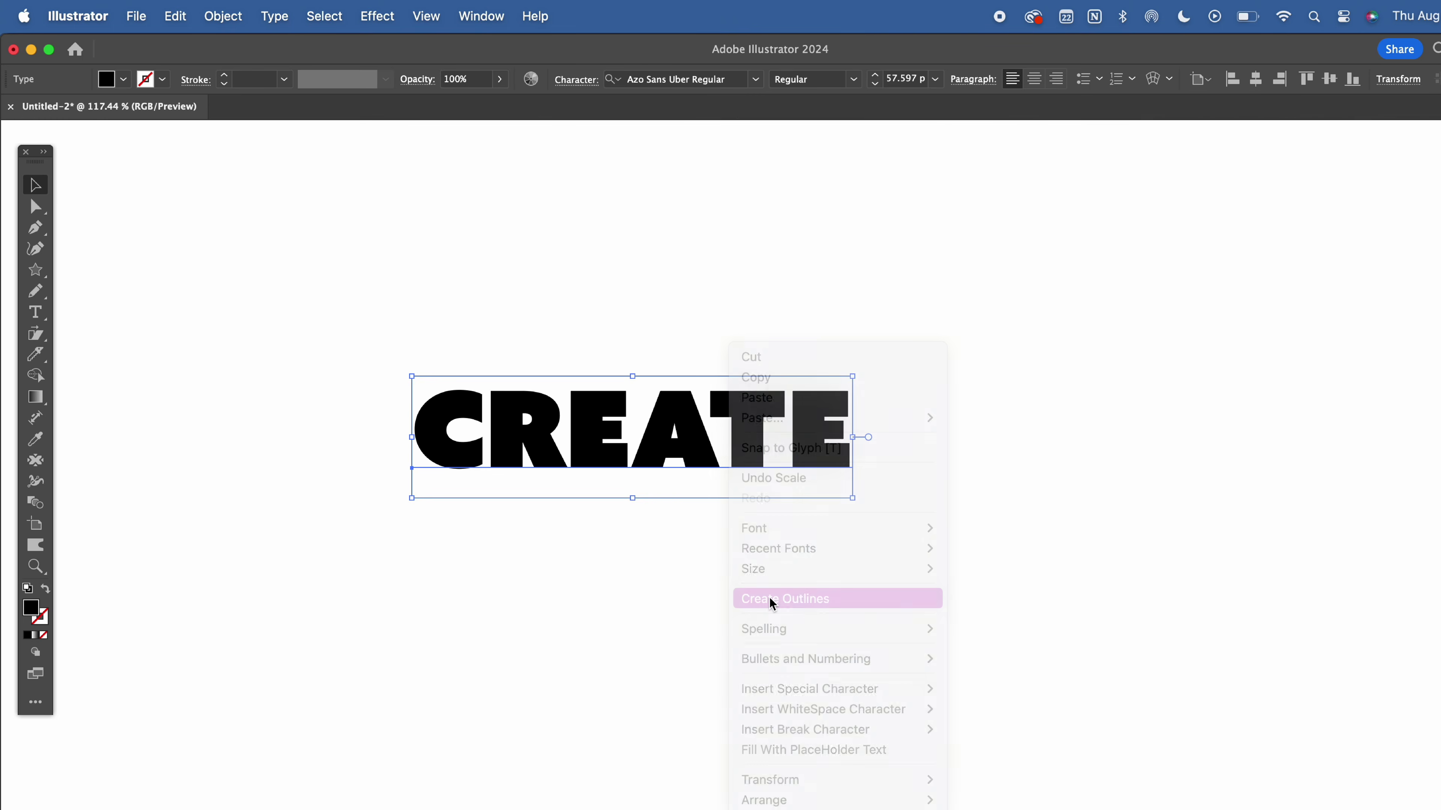
double_click(674, 448)
mouse_move(676, 453)
mouse_down()
mouse_move(677, 468)
mouse_move(679, 451)
mouse_up()
scroll(678, 451, up, 5)
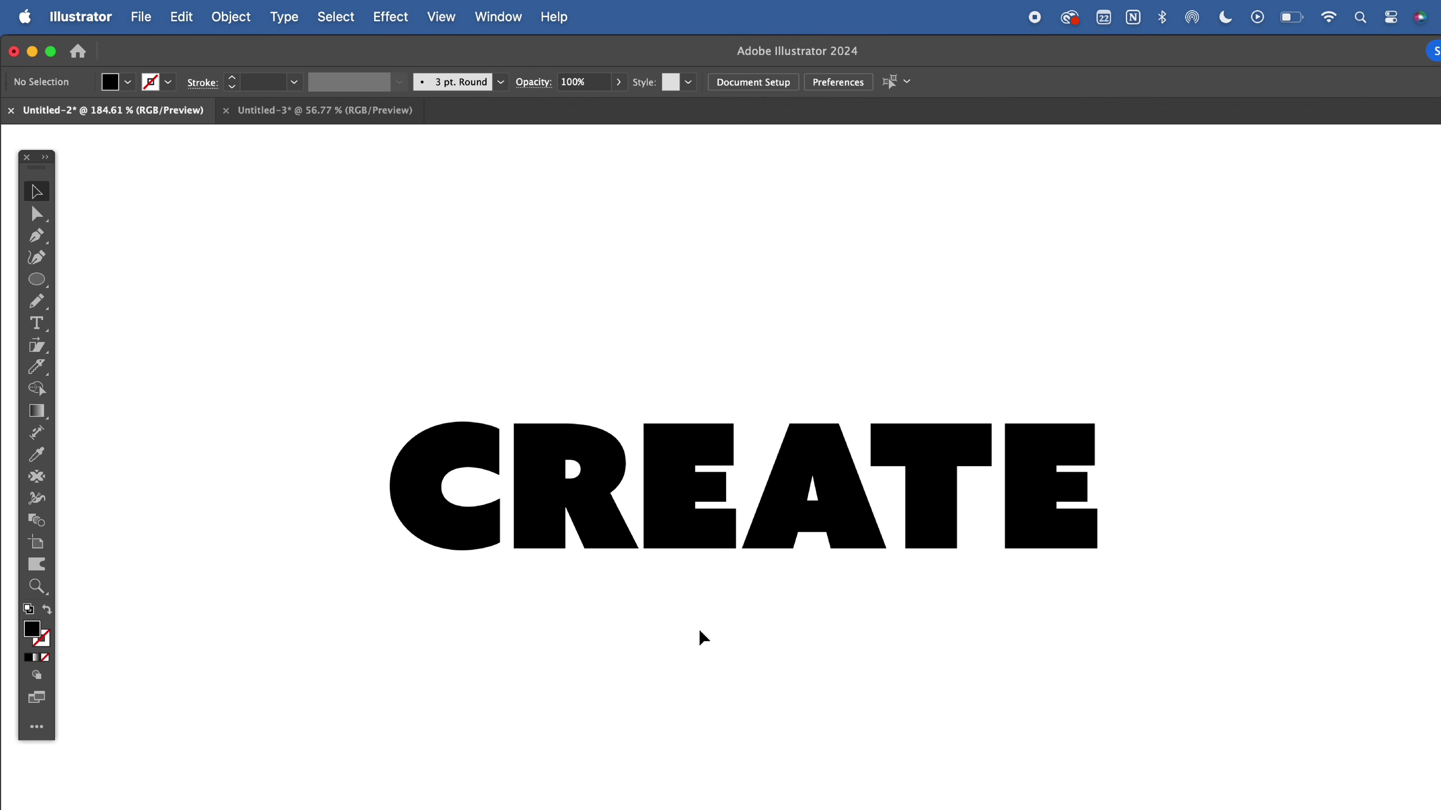
- Combine all the outlined CREATE letters into a single compound path
click(693, 523)
key(super+8)
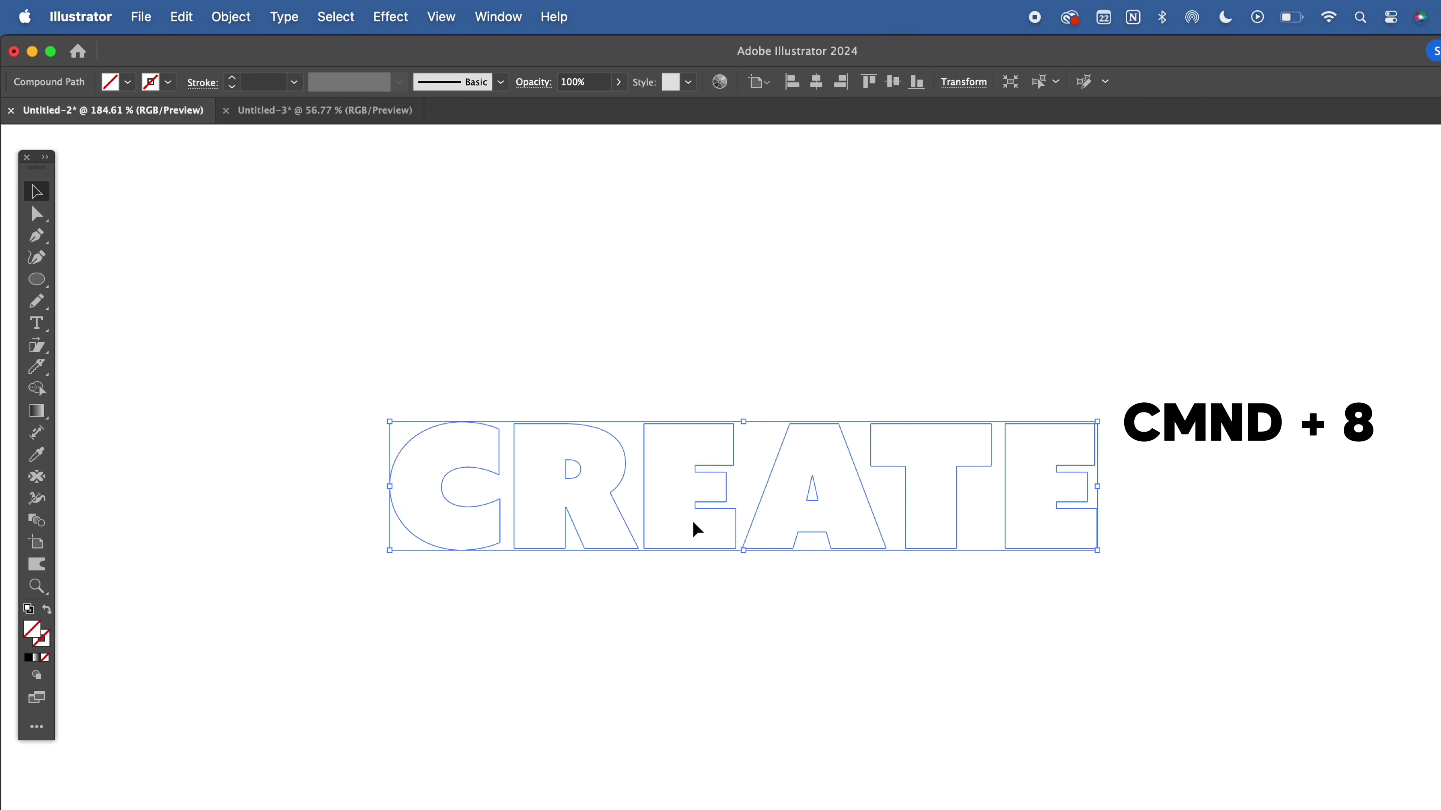
click(646, 605)
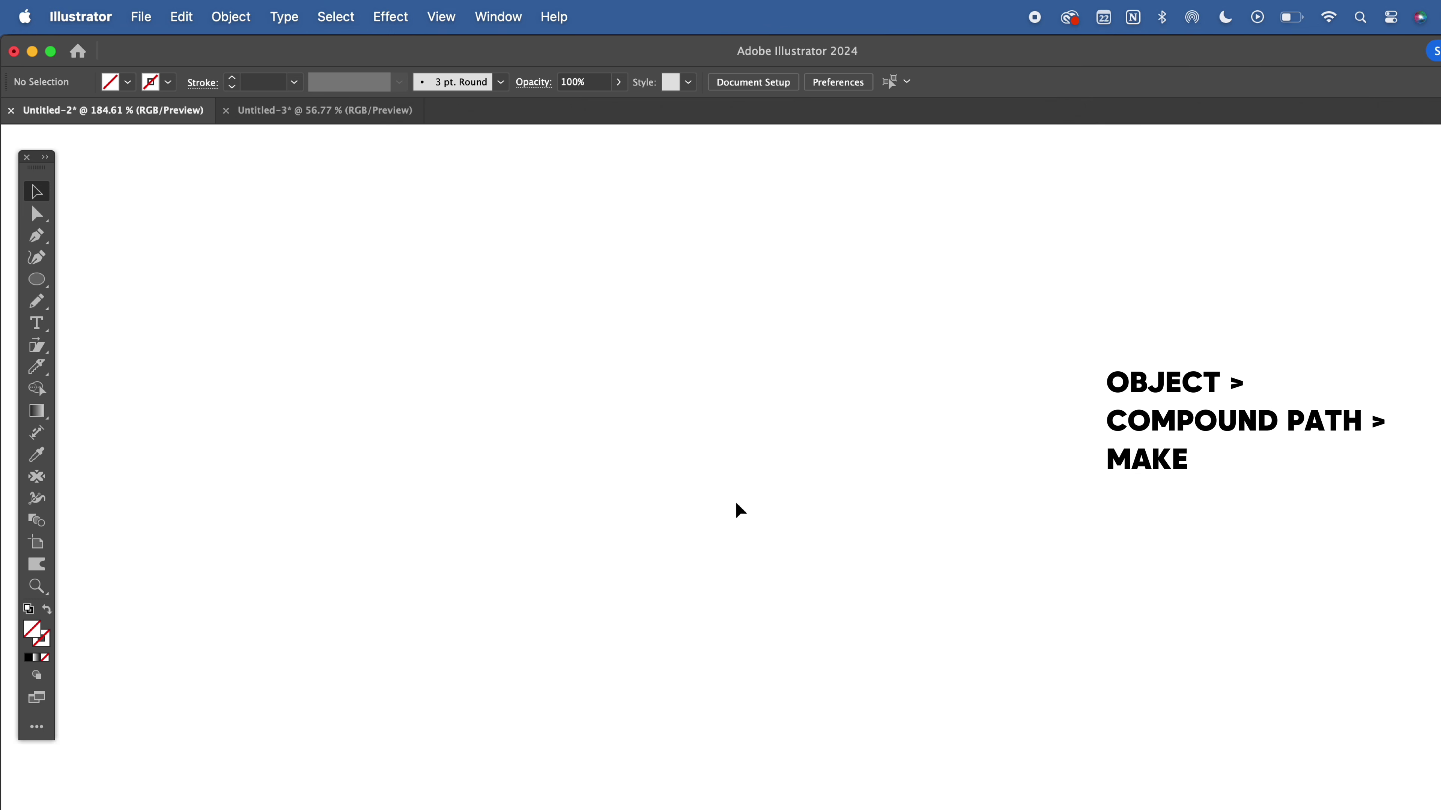
- Give the CREATE compound path the default white fill and 1 pt black stroke
click(724, 498)
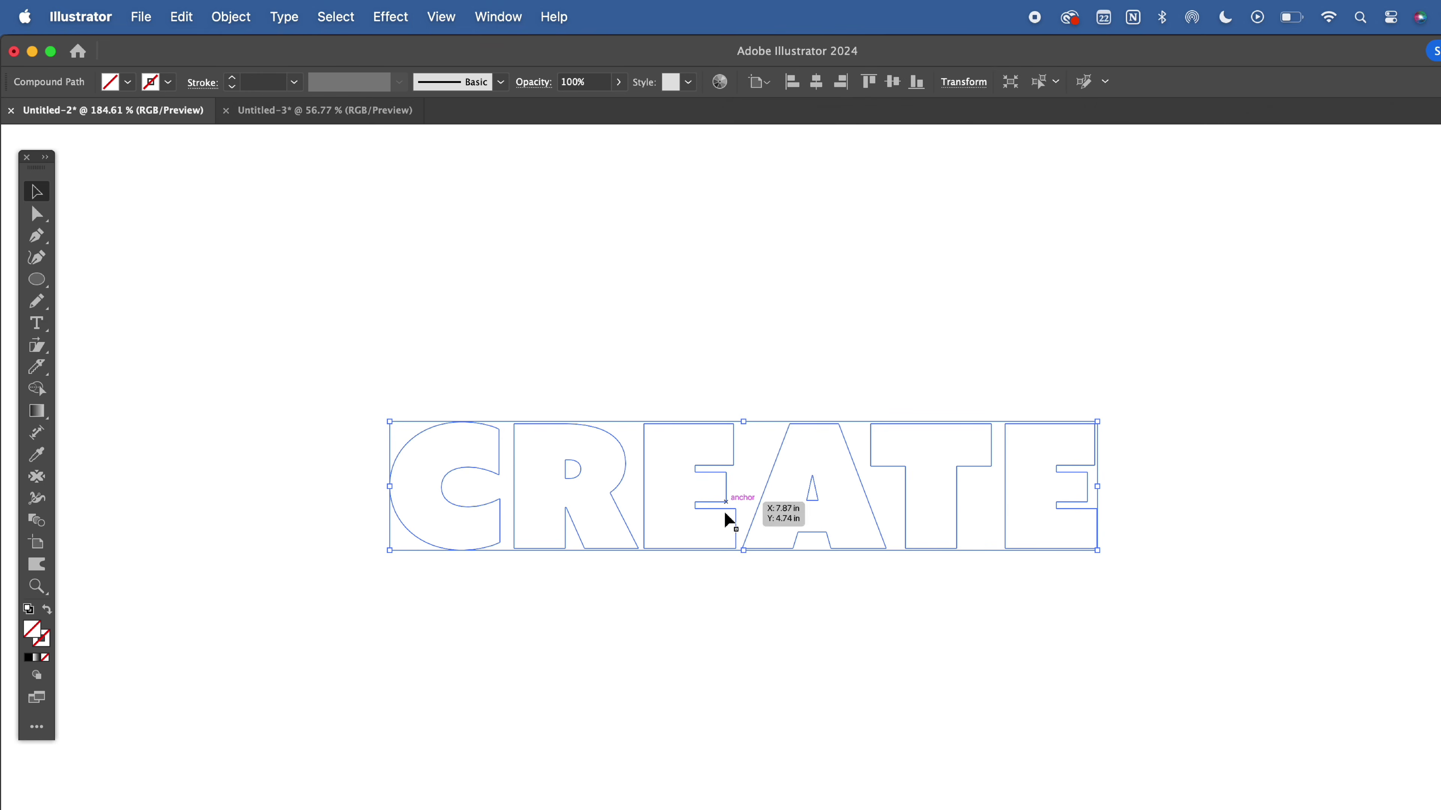
click(29, 610)
click(302, 658)
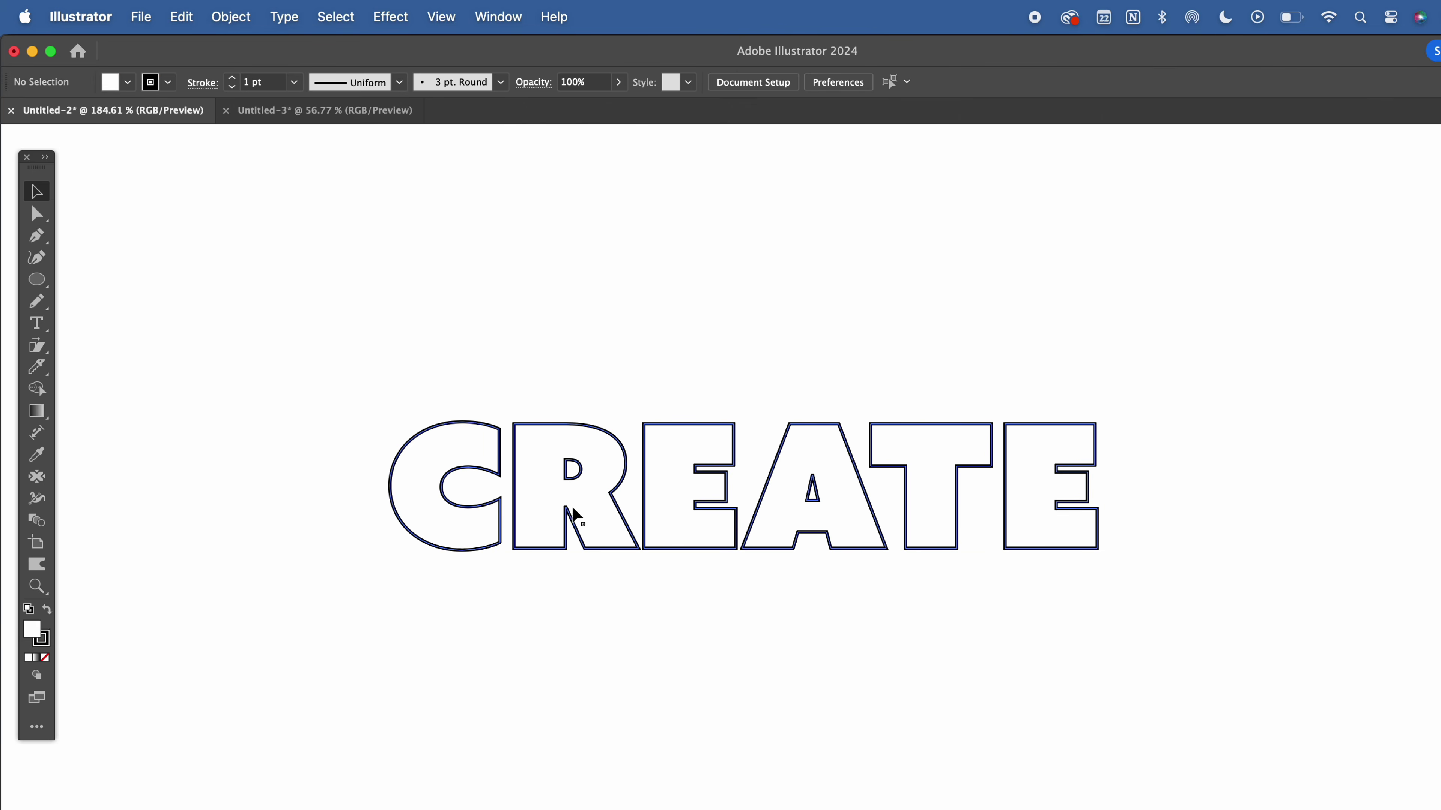
- Start an Arc Warp effect on the CREATE compound path
click(609, 492)
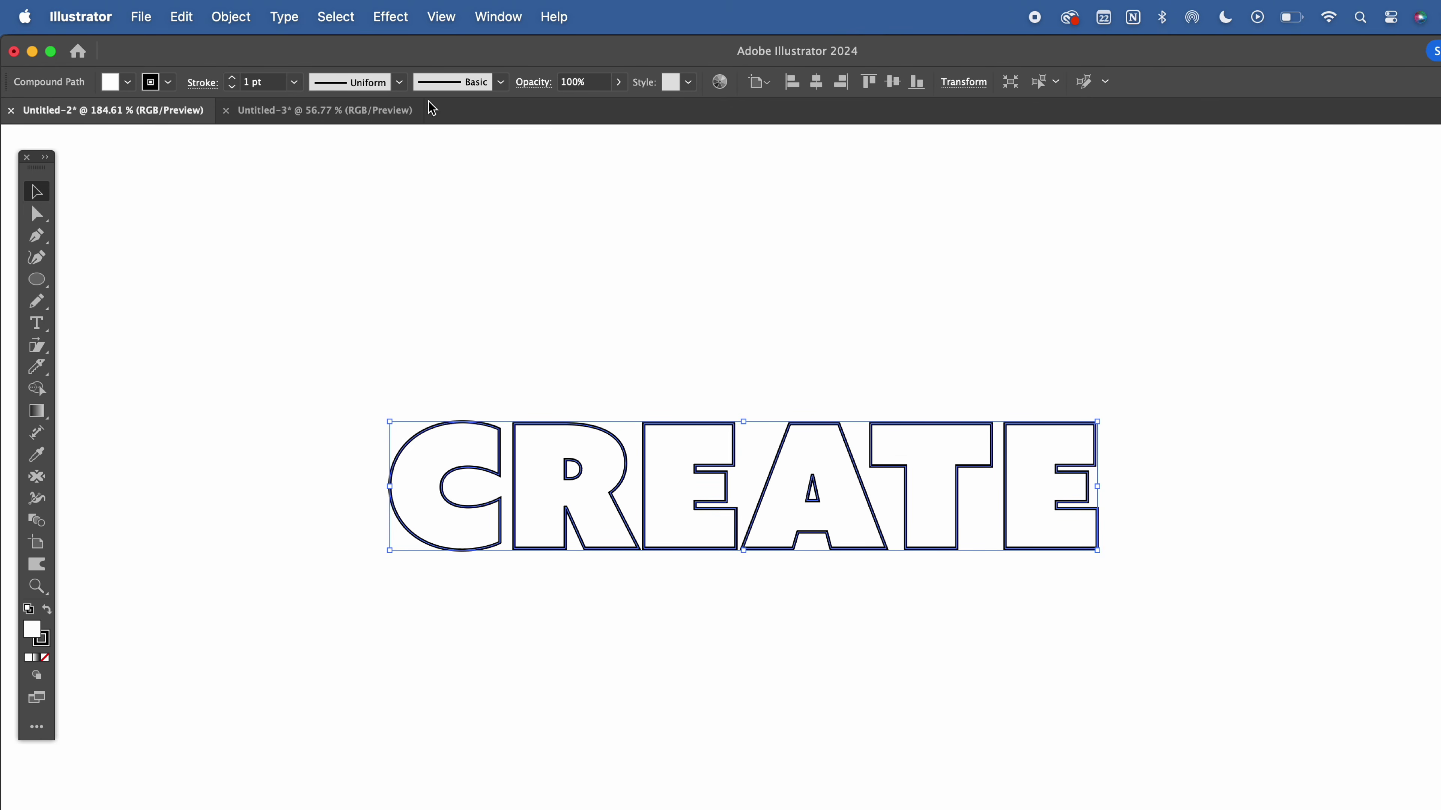
click(400, 17)
mouse_move(506, 355)
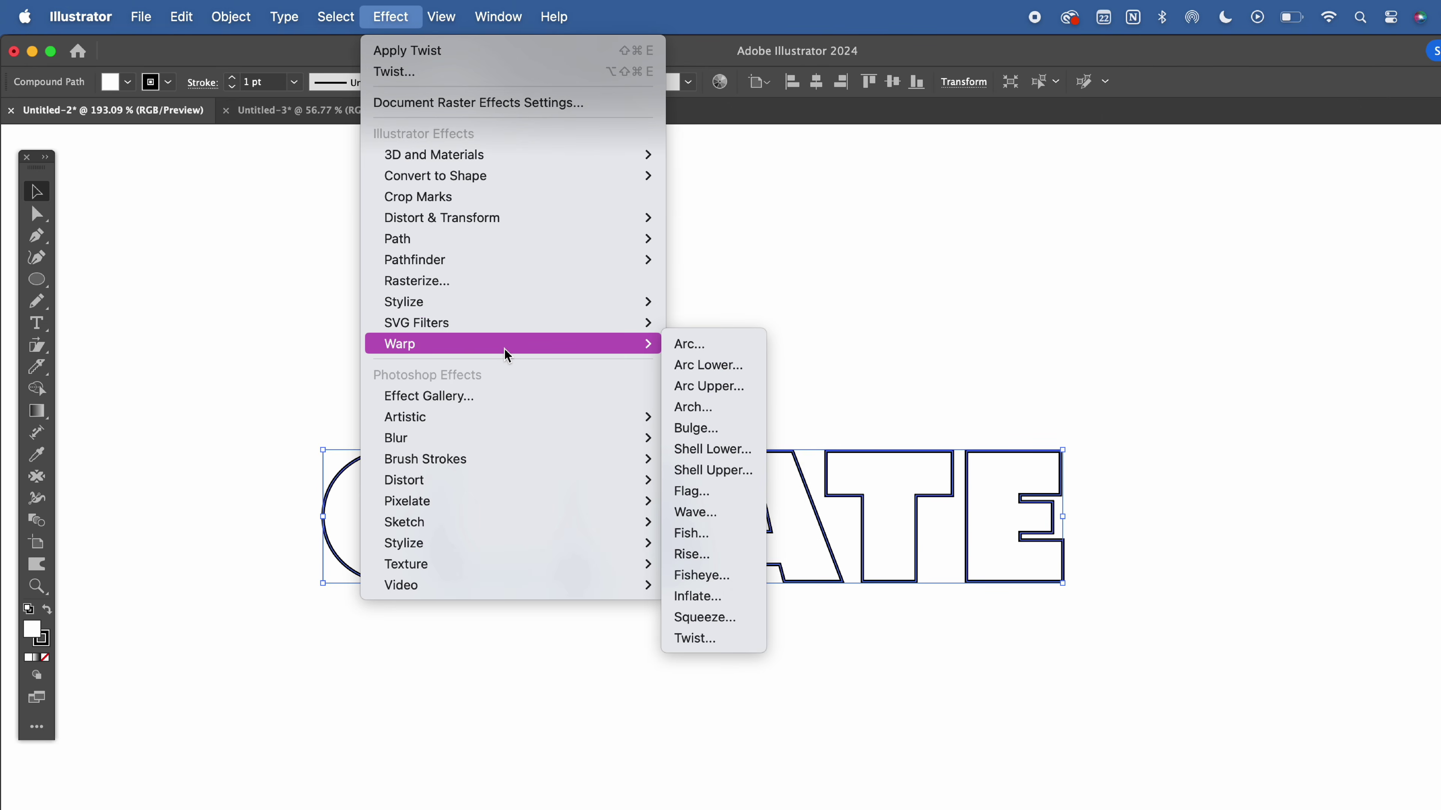
click(688, 344)
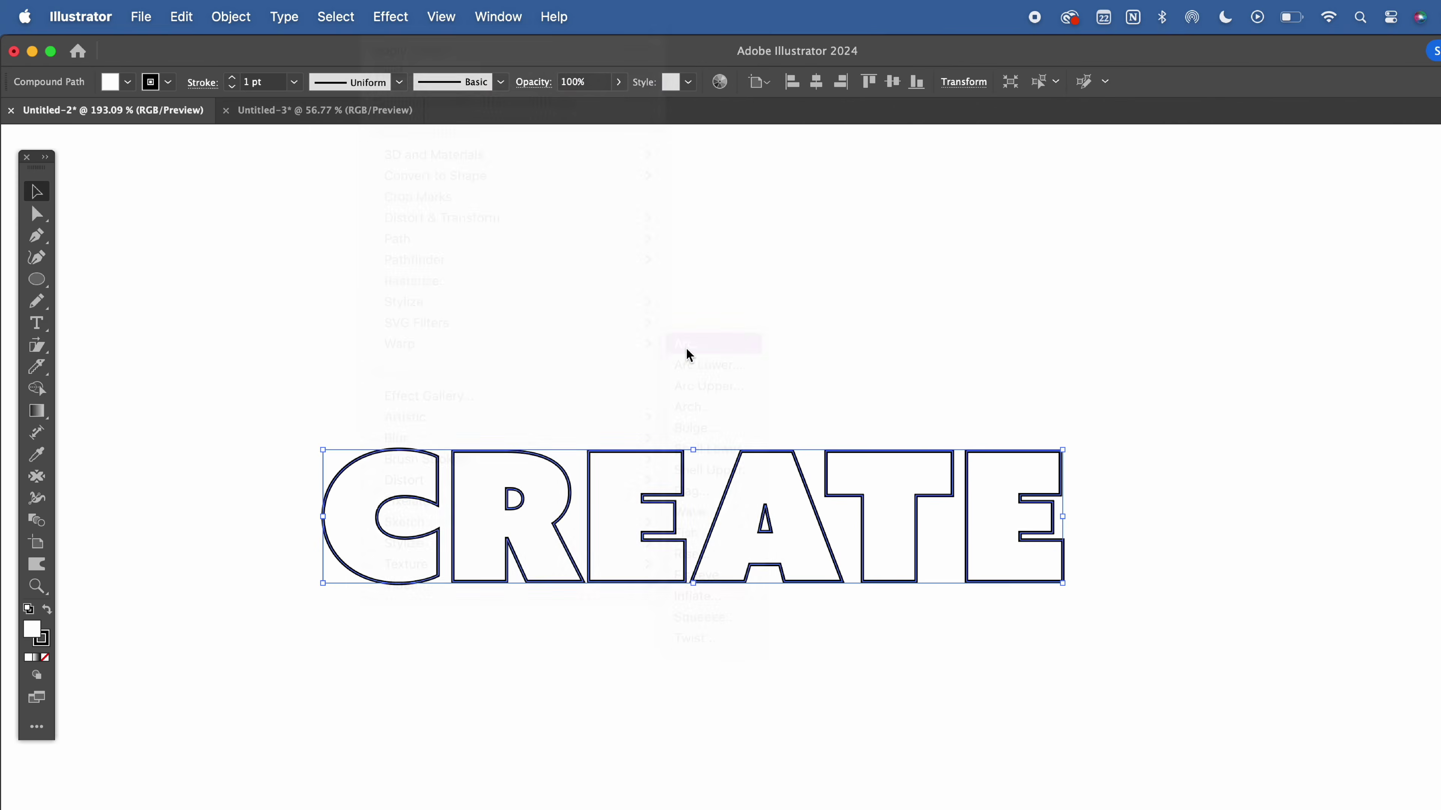
- Compare the Shell Upper, Wave and FishEye warp styles on CREATE, and apply the Arch style with distortion
click(1373, 291)
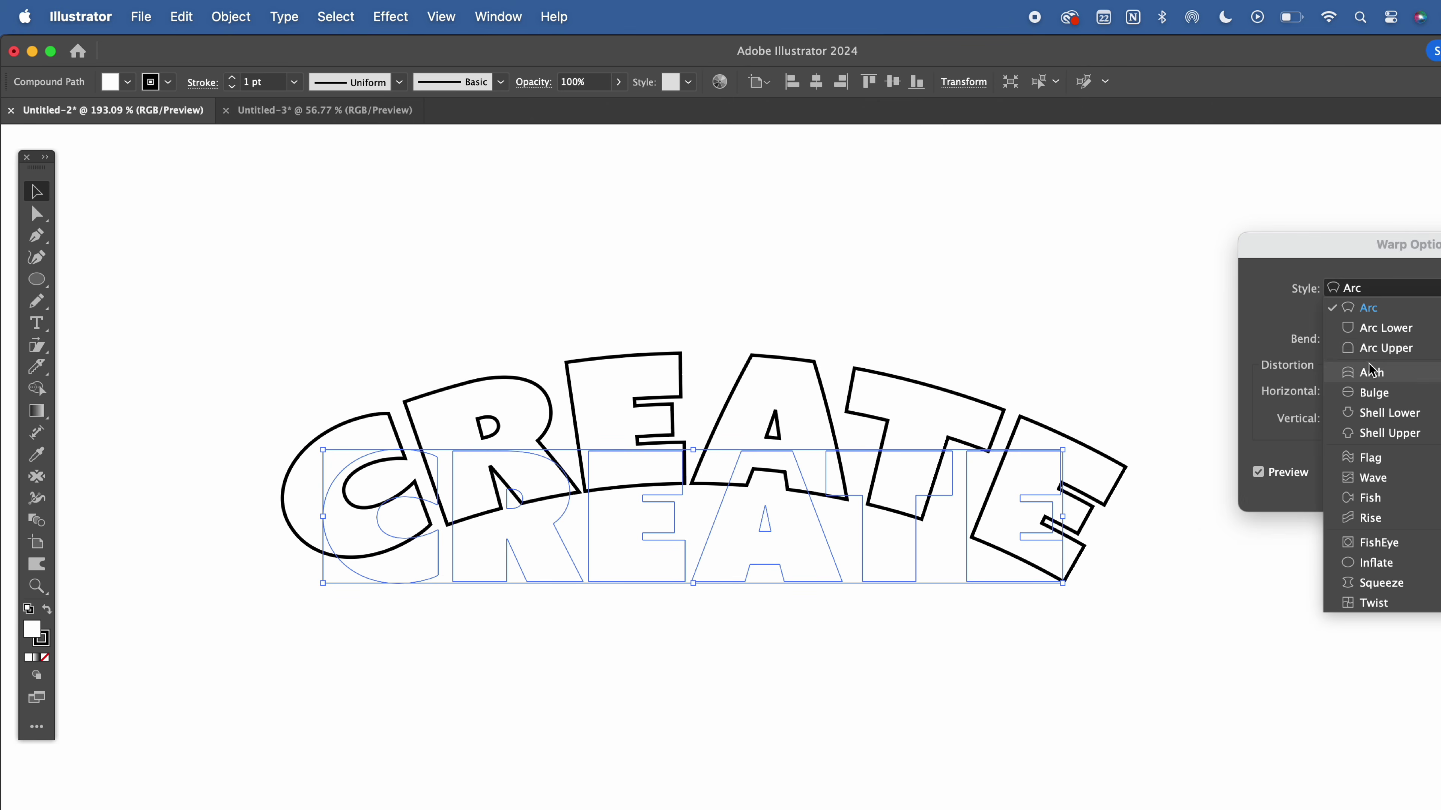
click(1374, 433)
click(1374, 288)
click(1380, 478)
click(1364, 543)
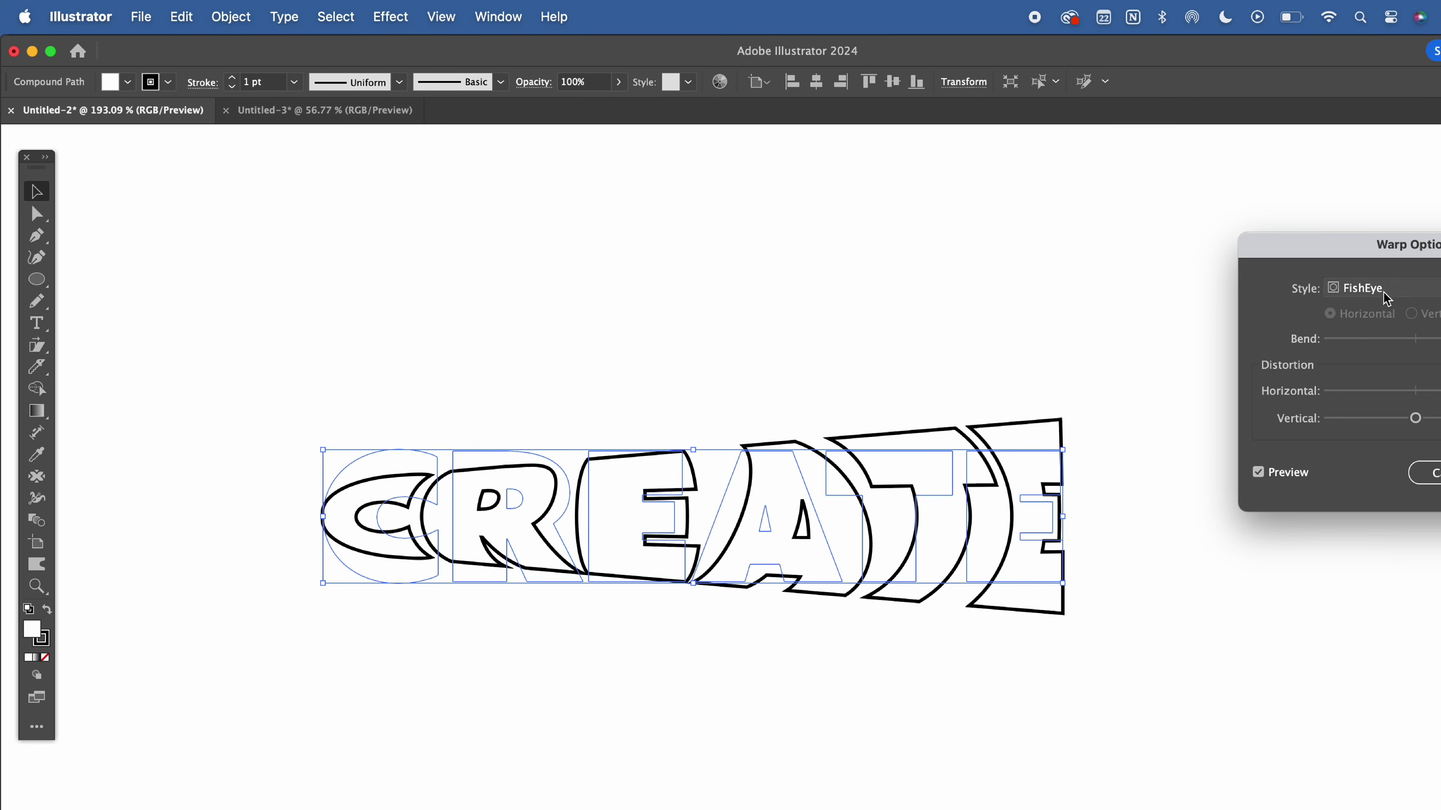
click(1385, 294)
click(1369, 371)
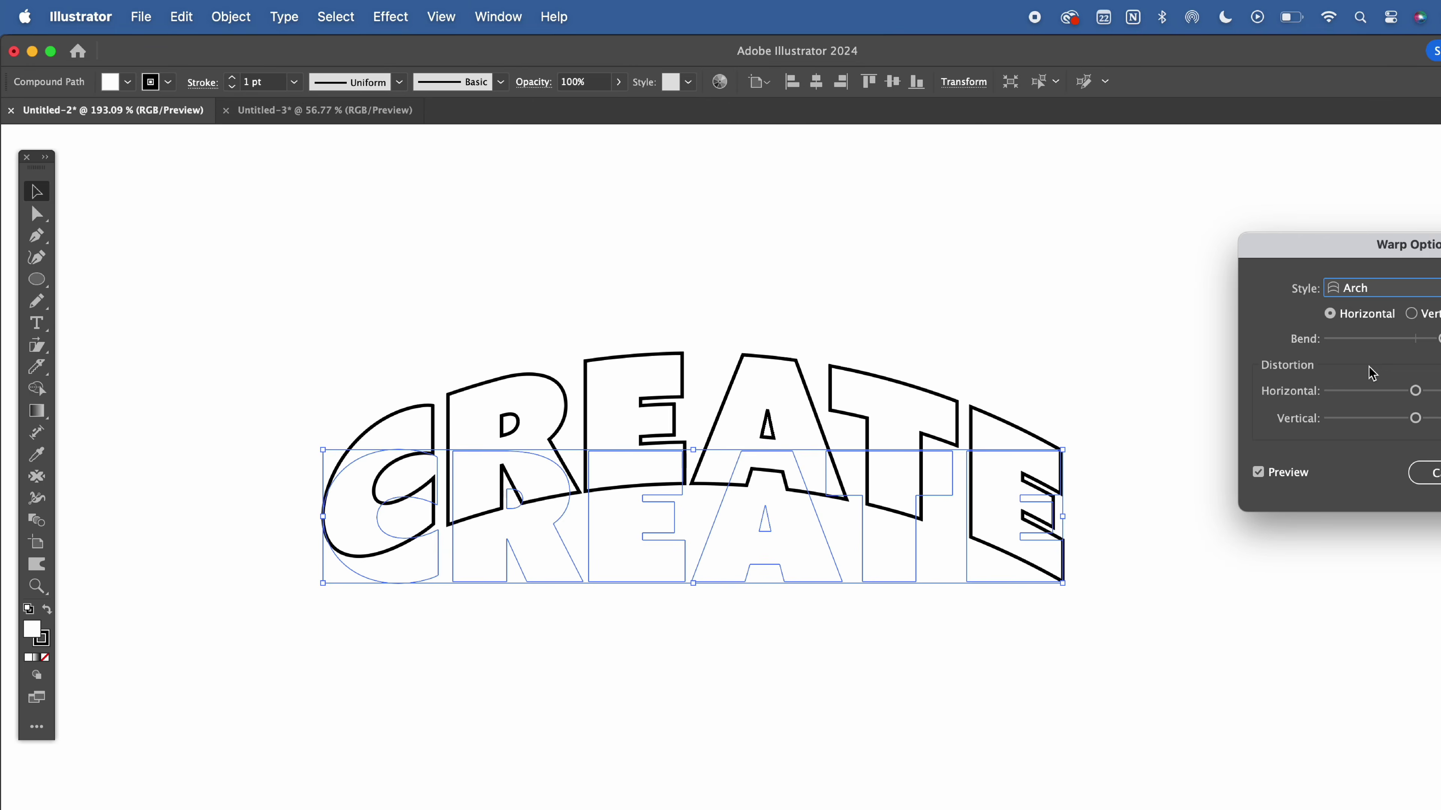
click(1375, 290)
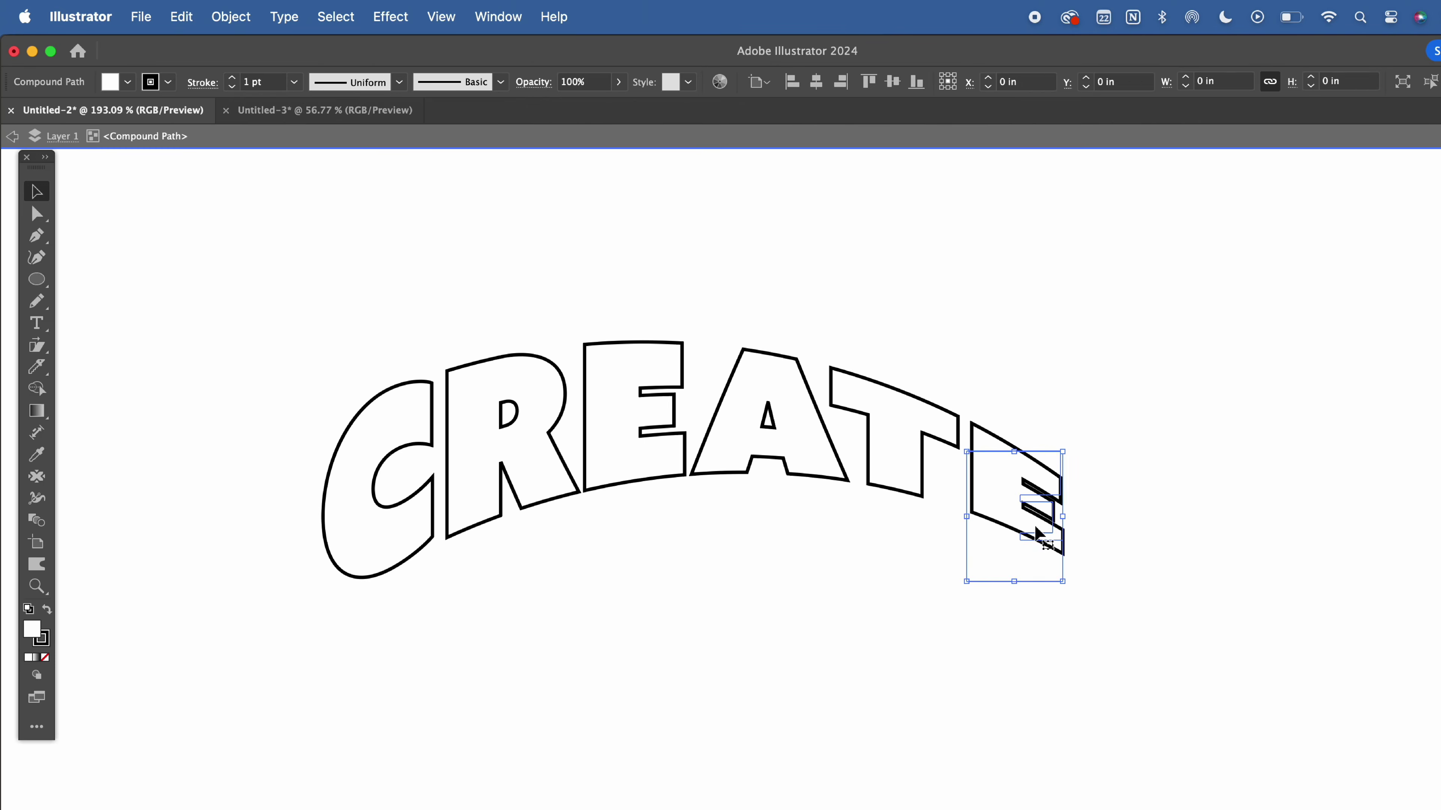
double_click(1130, 508)
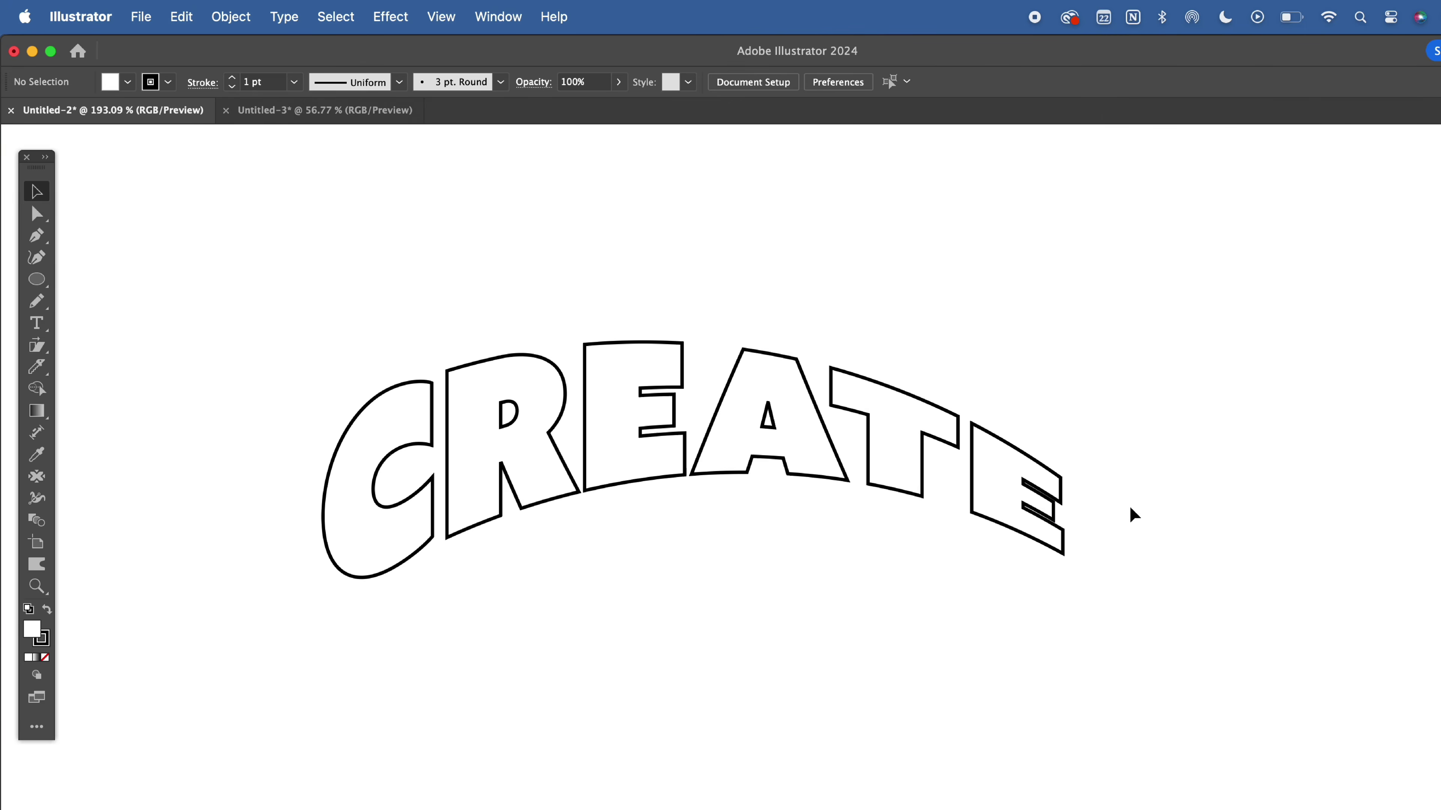
- Duplicate the warped CREATE lettering below and to the right of the original
click(996, 508)
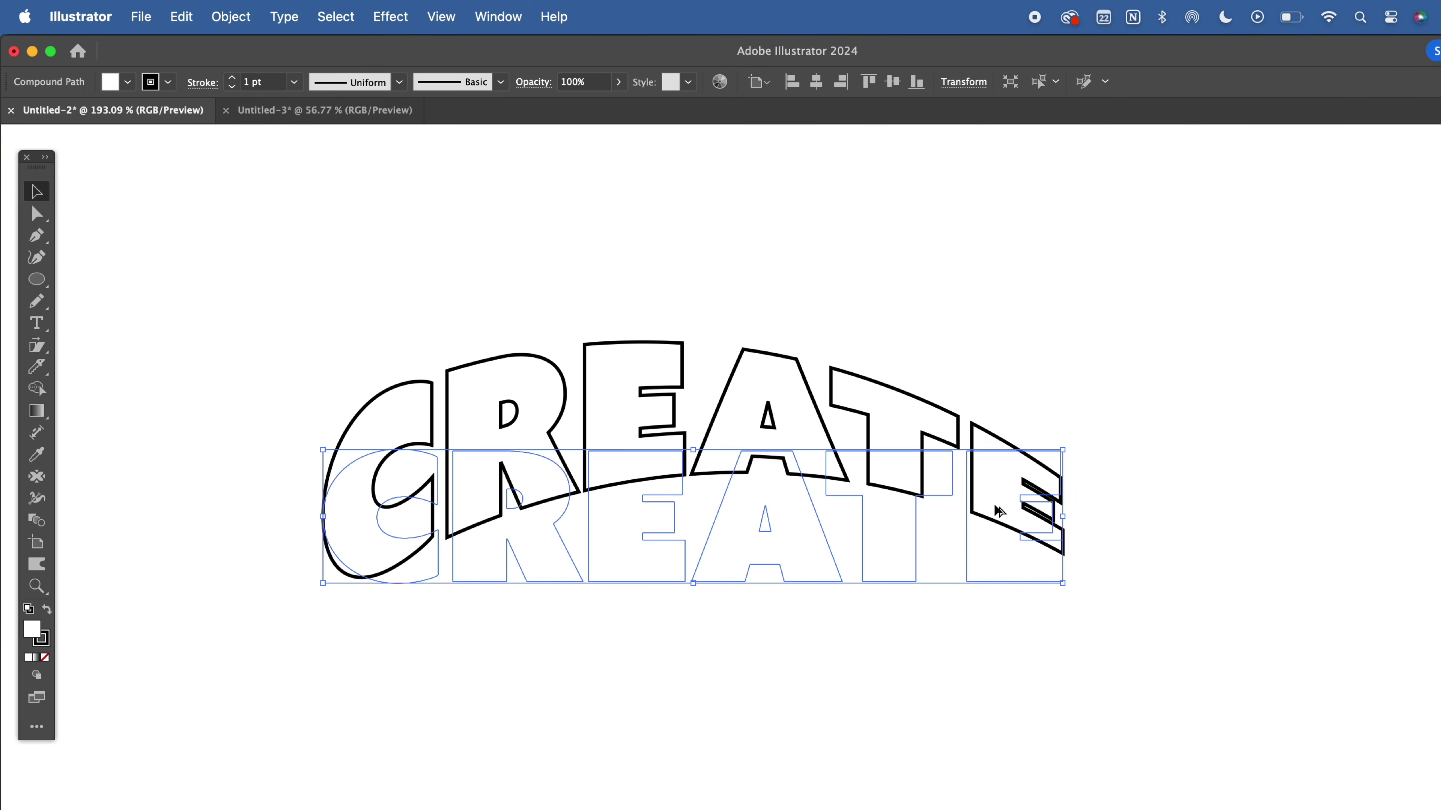
drag(998, 510, 1317, 781)
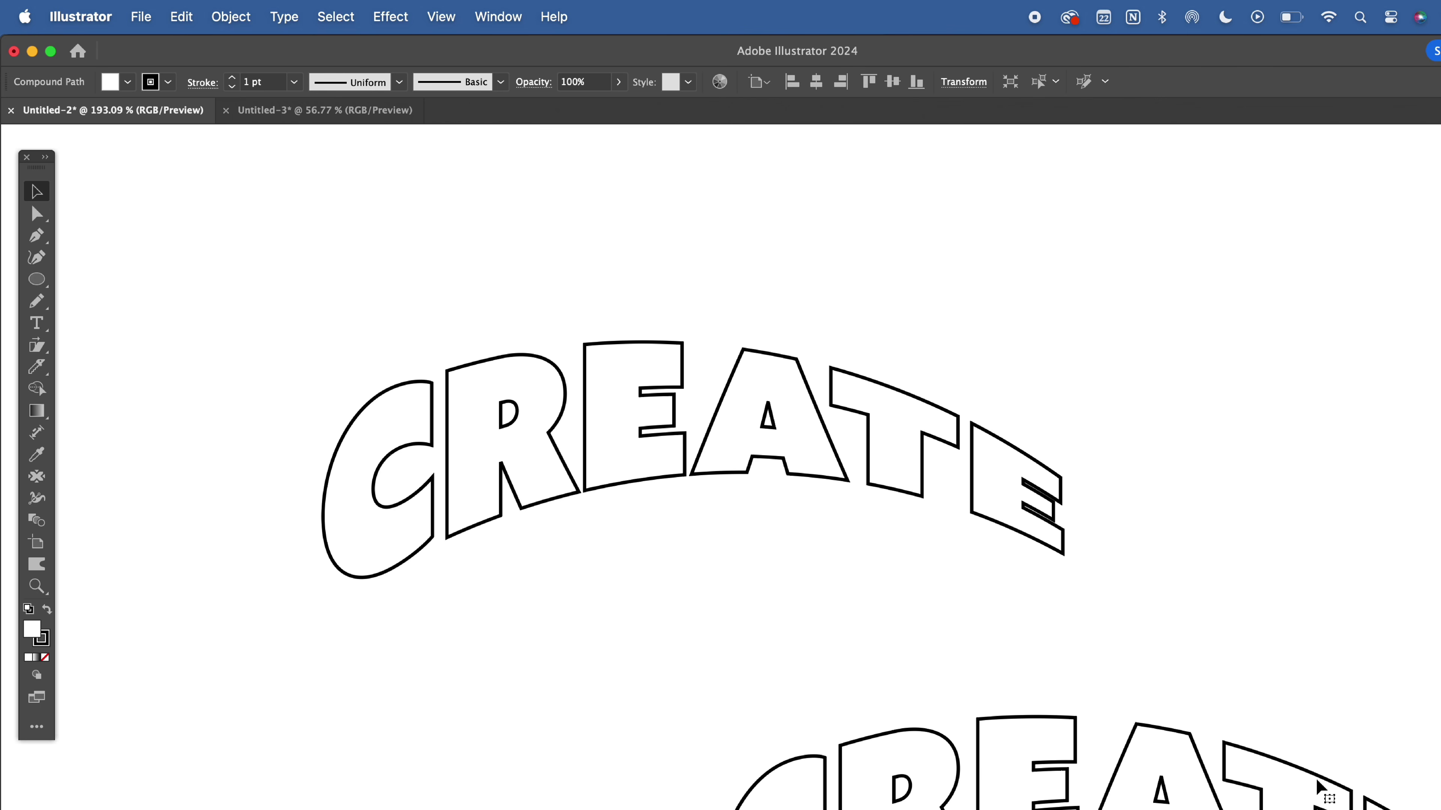
- Try Free Distort on the original warped lettering, pulling its upper-right corner up and its upper-left corner up and outward
click(820, 464)
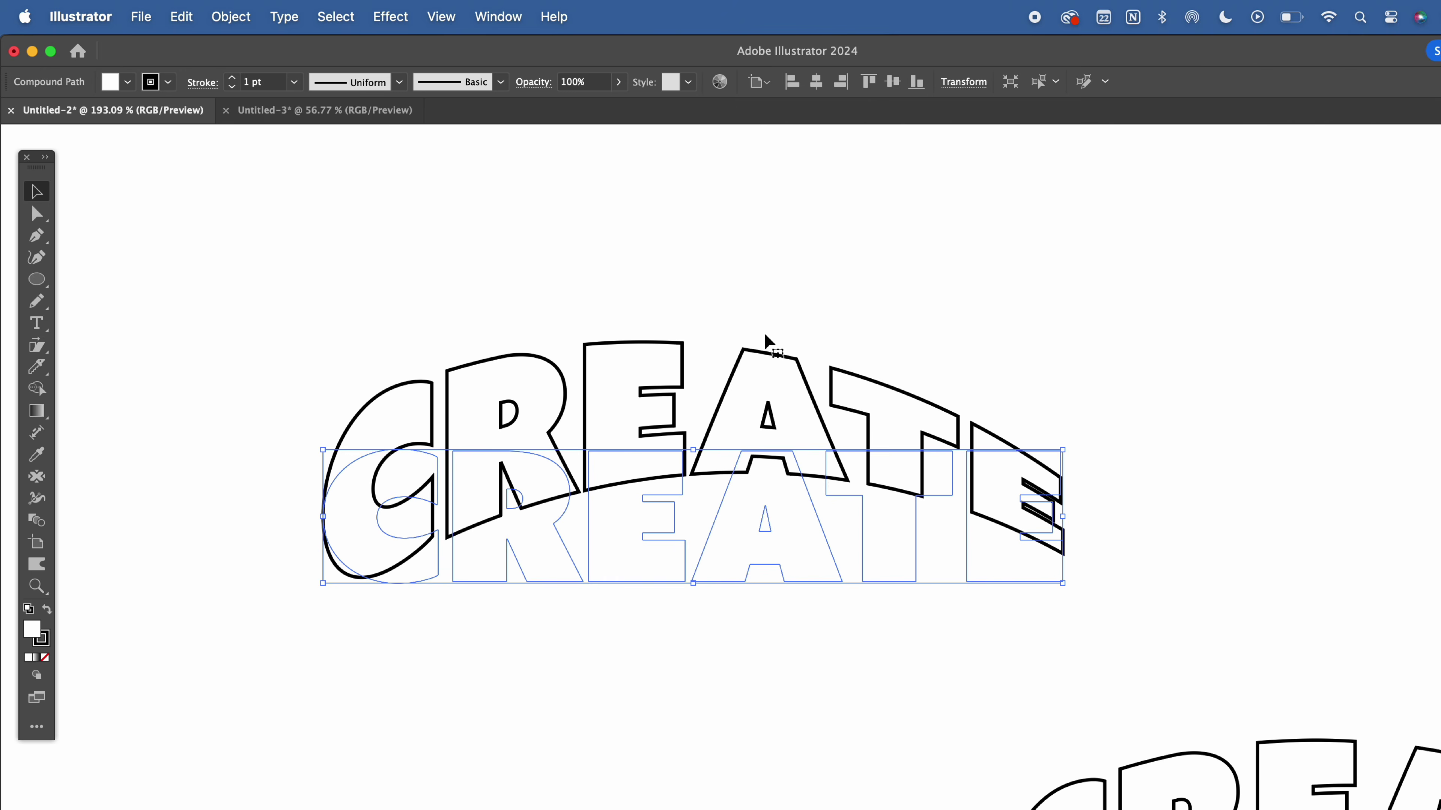
click(394, 16)
click(828, 485)
click(391, 17)
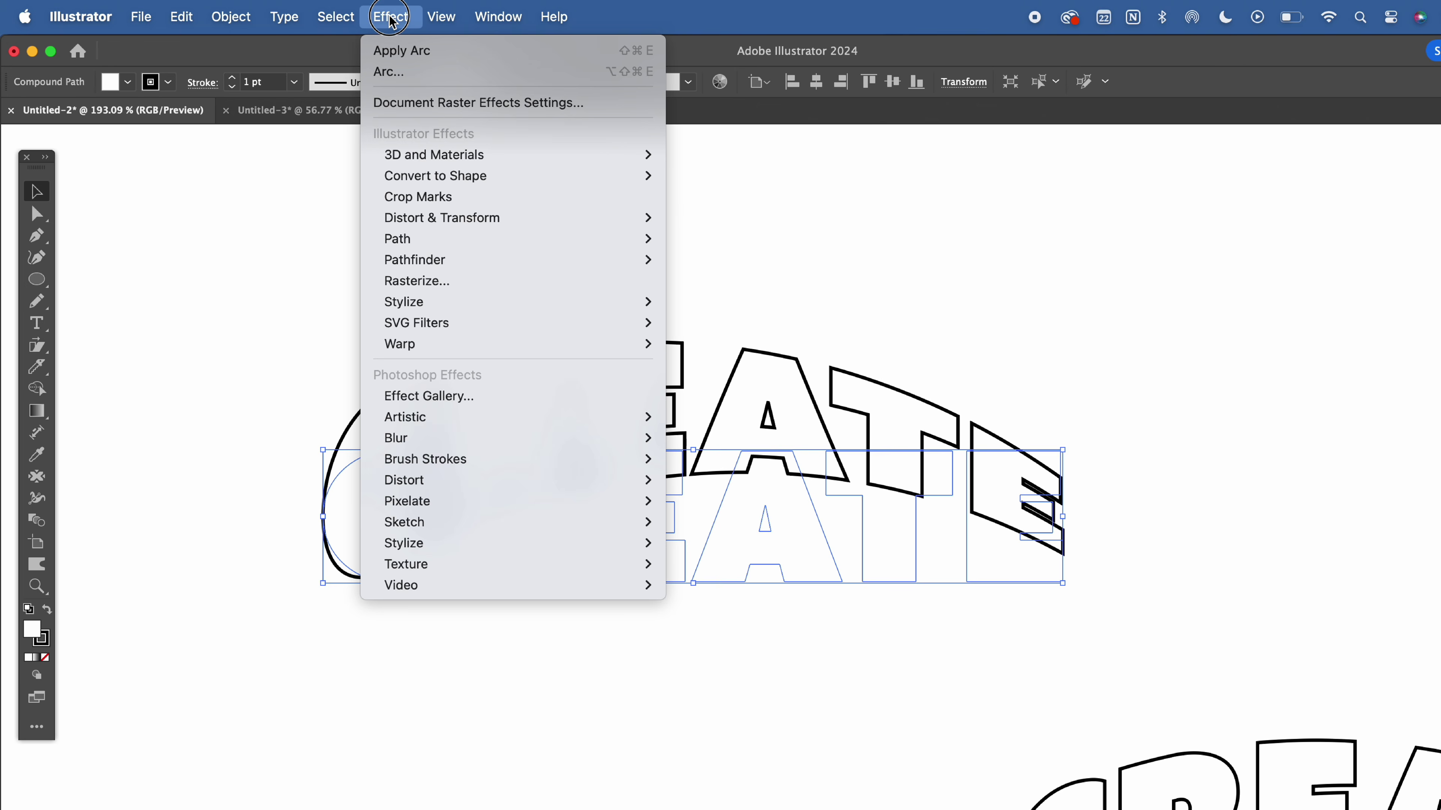
mouse_move(499, 220)
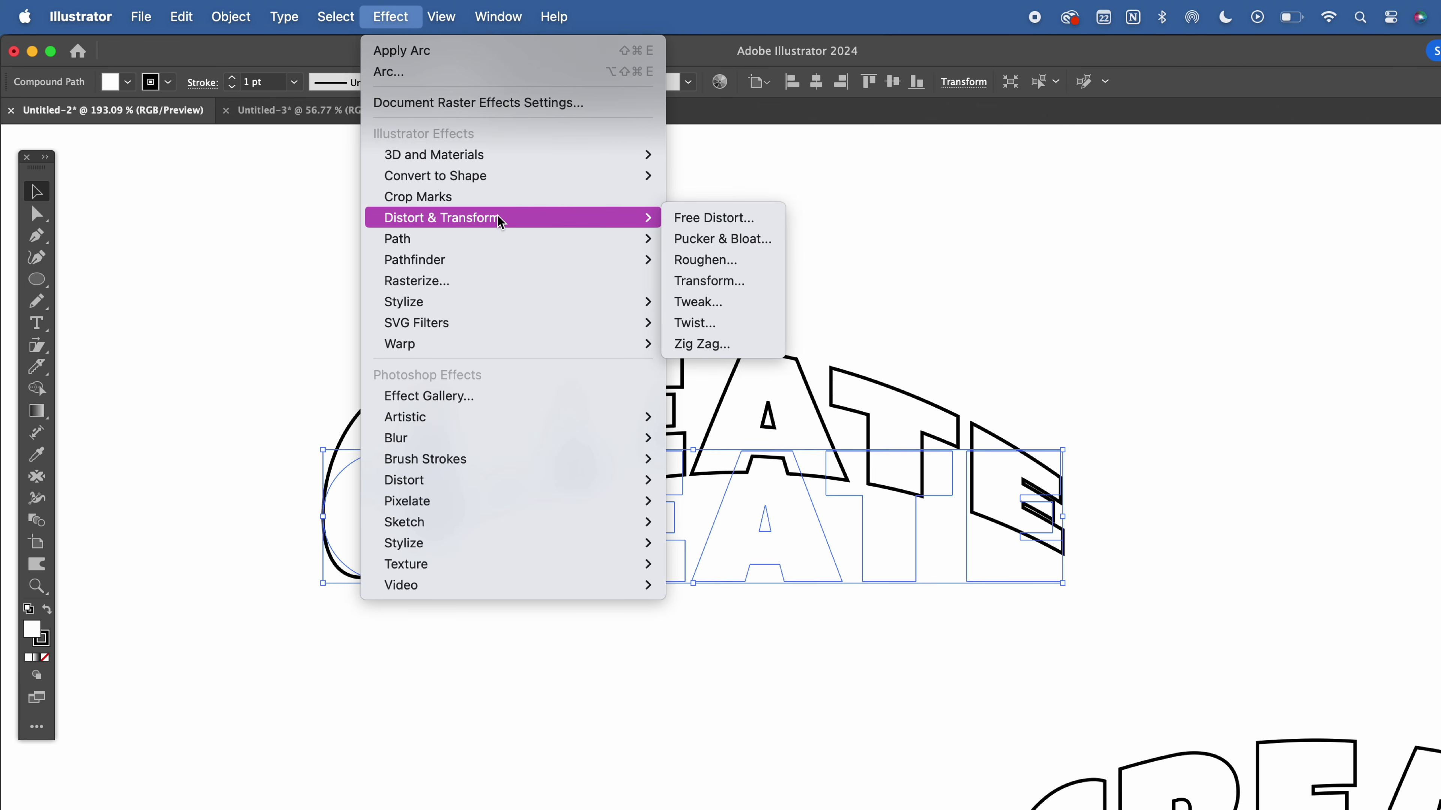
click(714, 218)
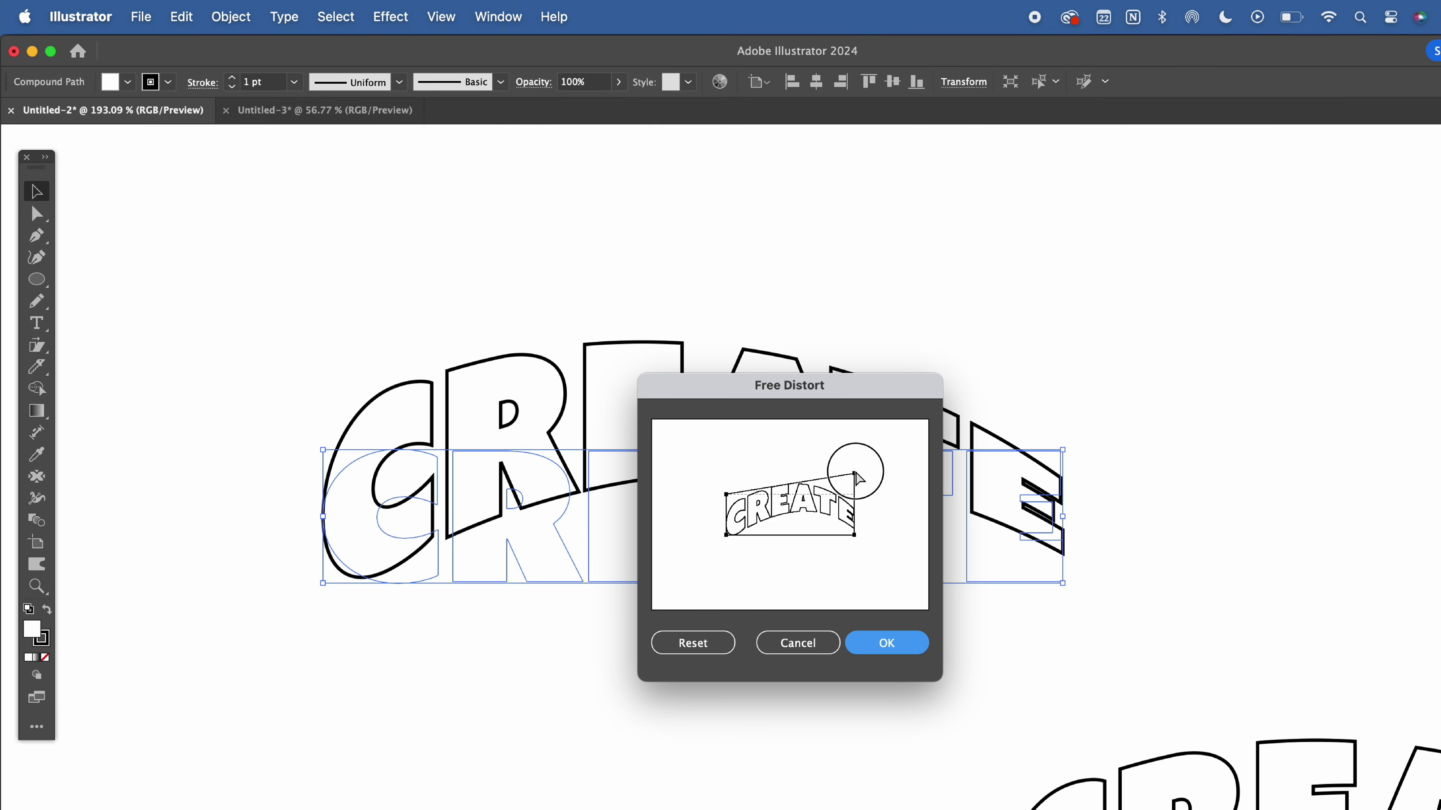
drag(858, 478, 859, 454)
drag(726, 495, 701, 449)
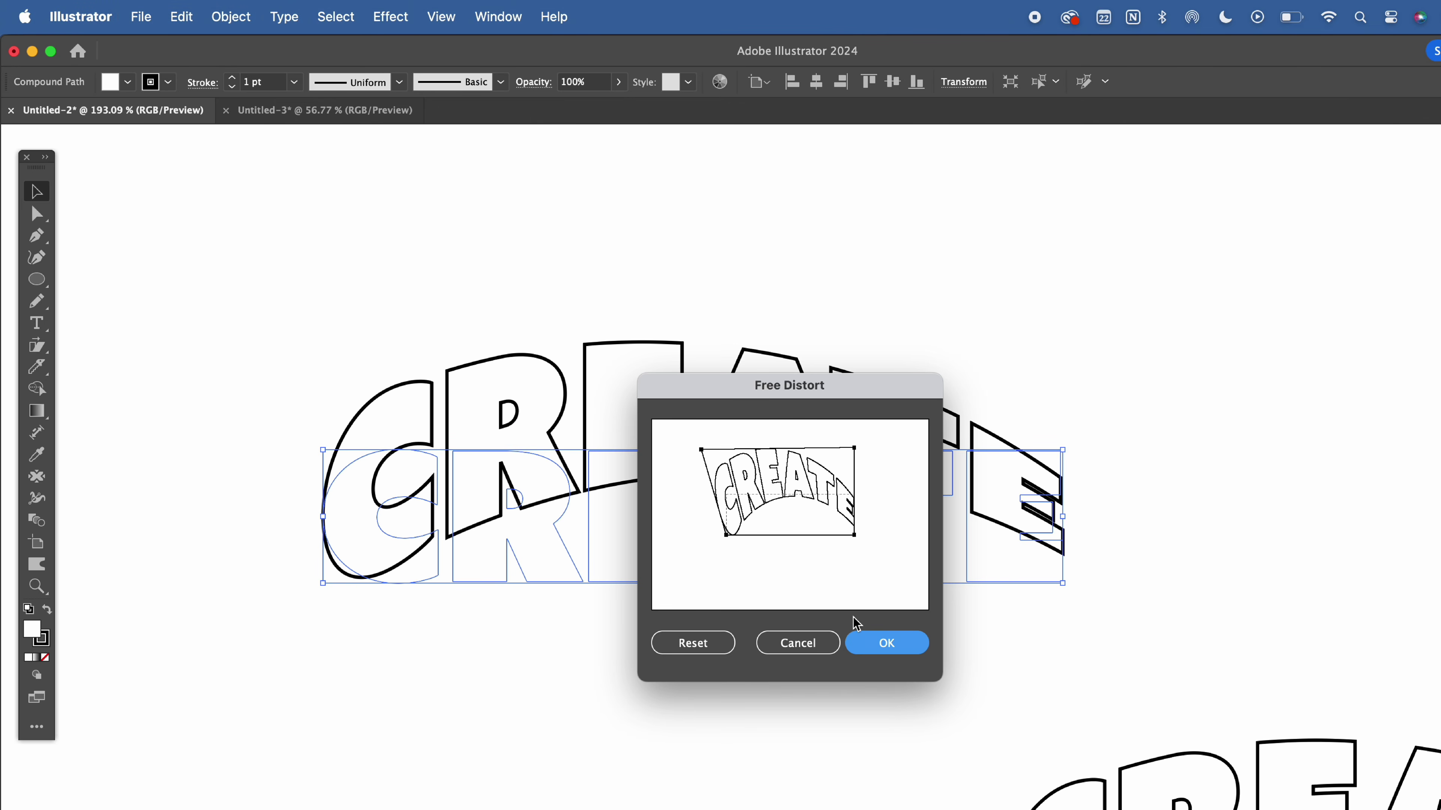
click(888, 643)
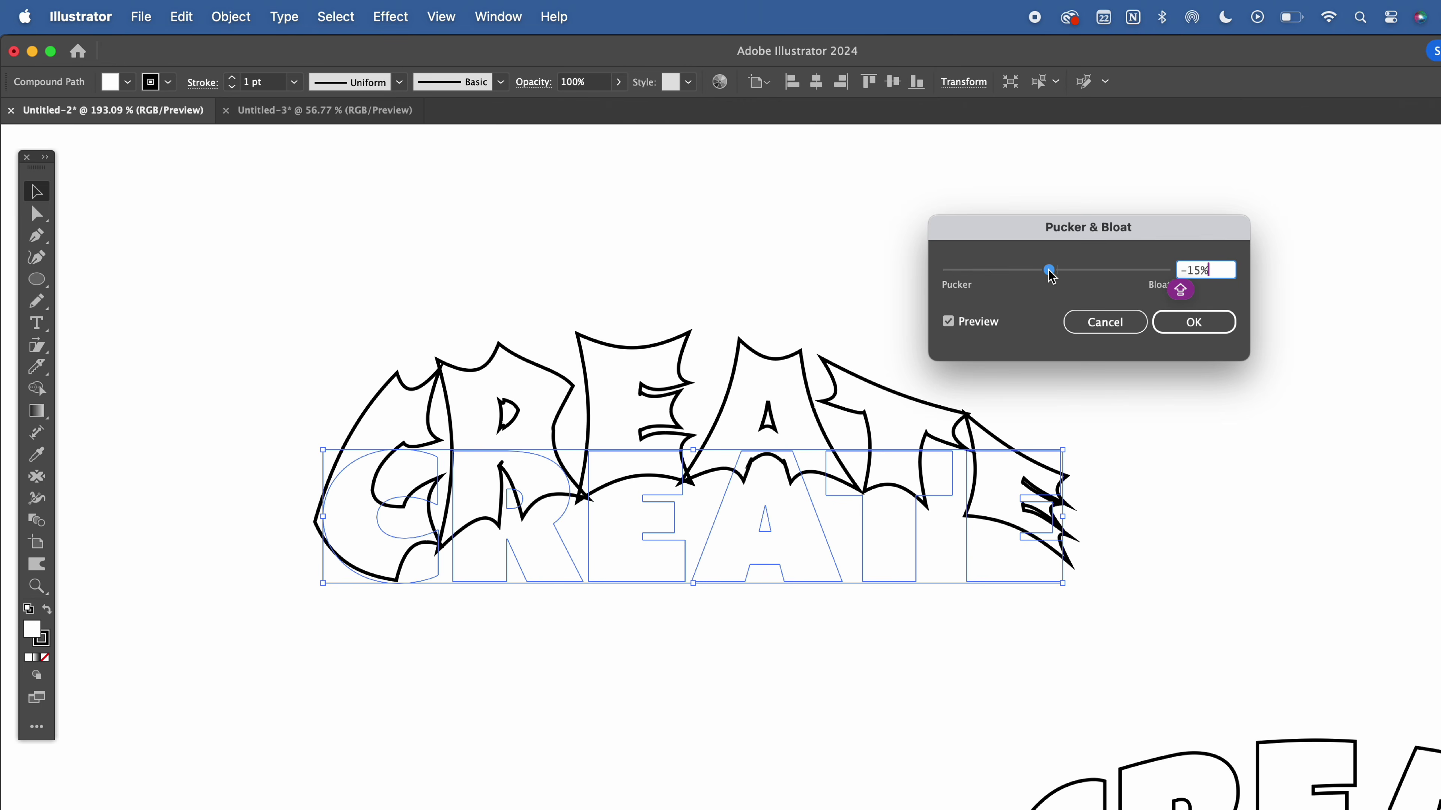
- Try Pucker & Bloat at 20% and Roughen with smooth points on the original lettering
text(20%)
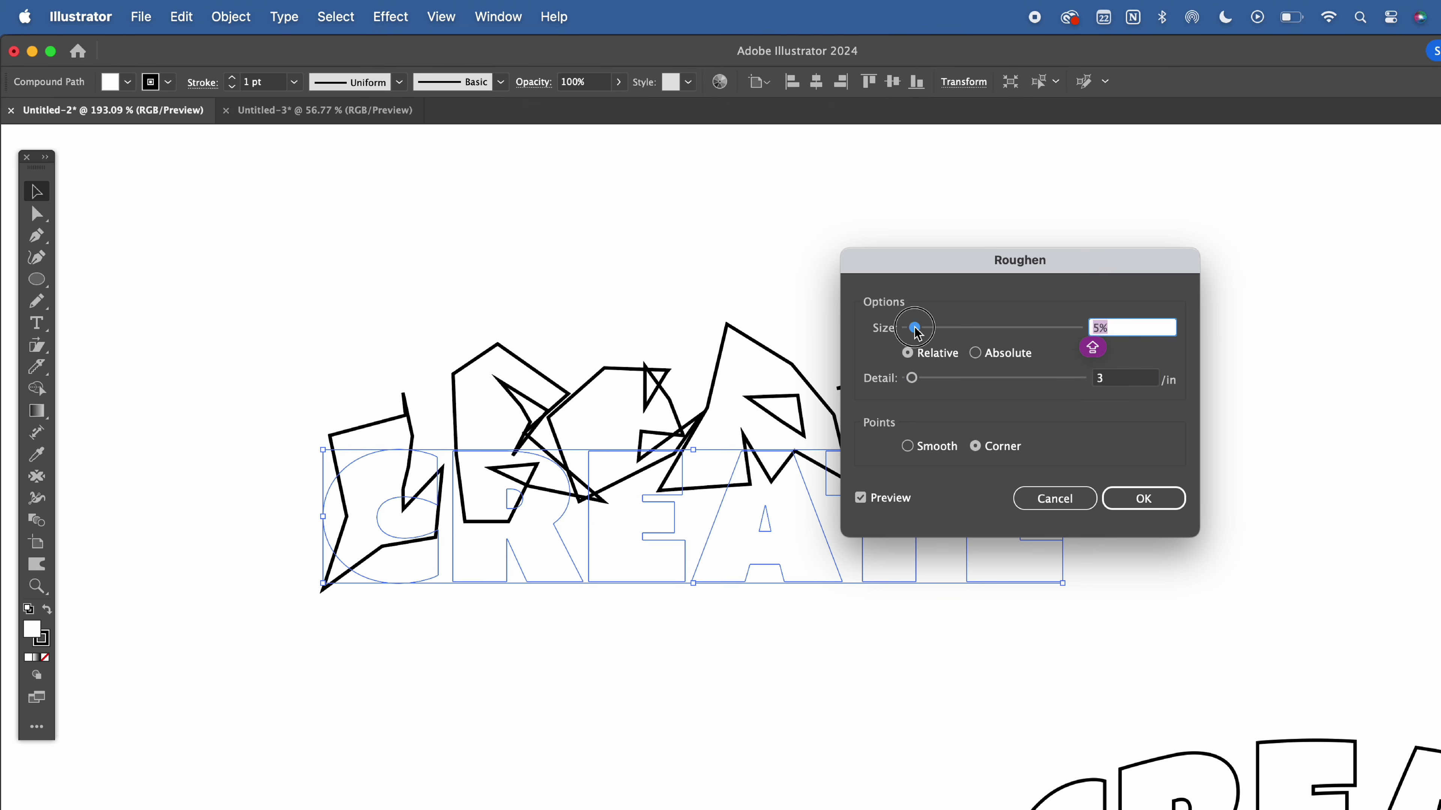
click(909, 444)
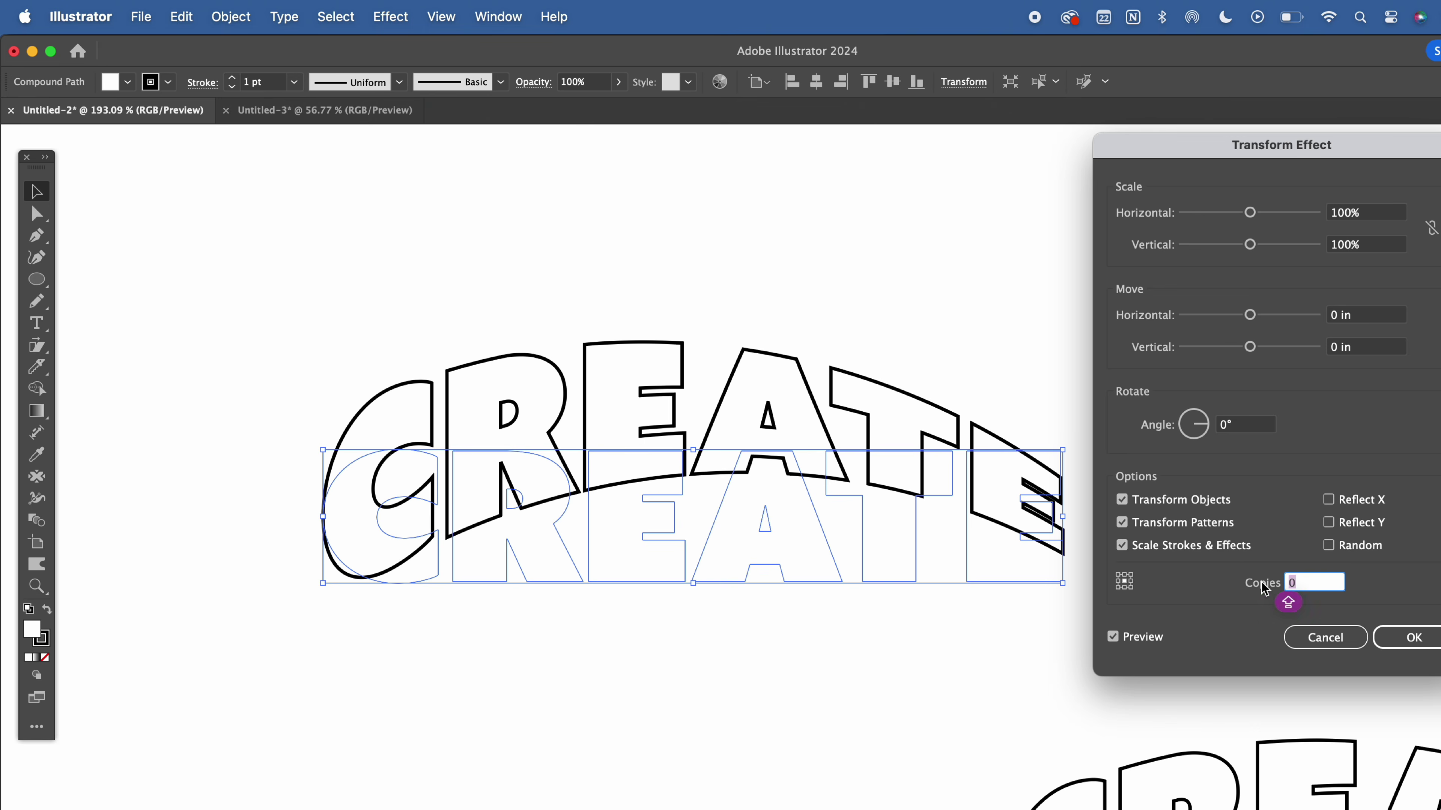
- Try a Transform effect with 10 copies, moved 0.0417 in horizontally and 0.0278 in vertically, on the lettering
drag(1249, 314, 1251, 347)
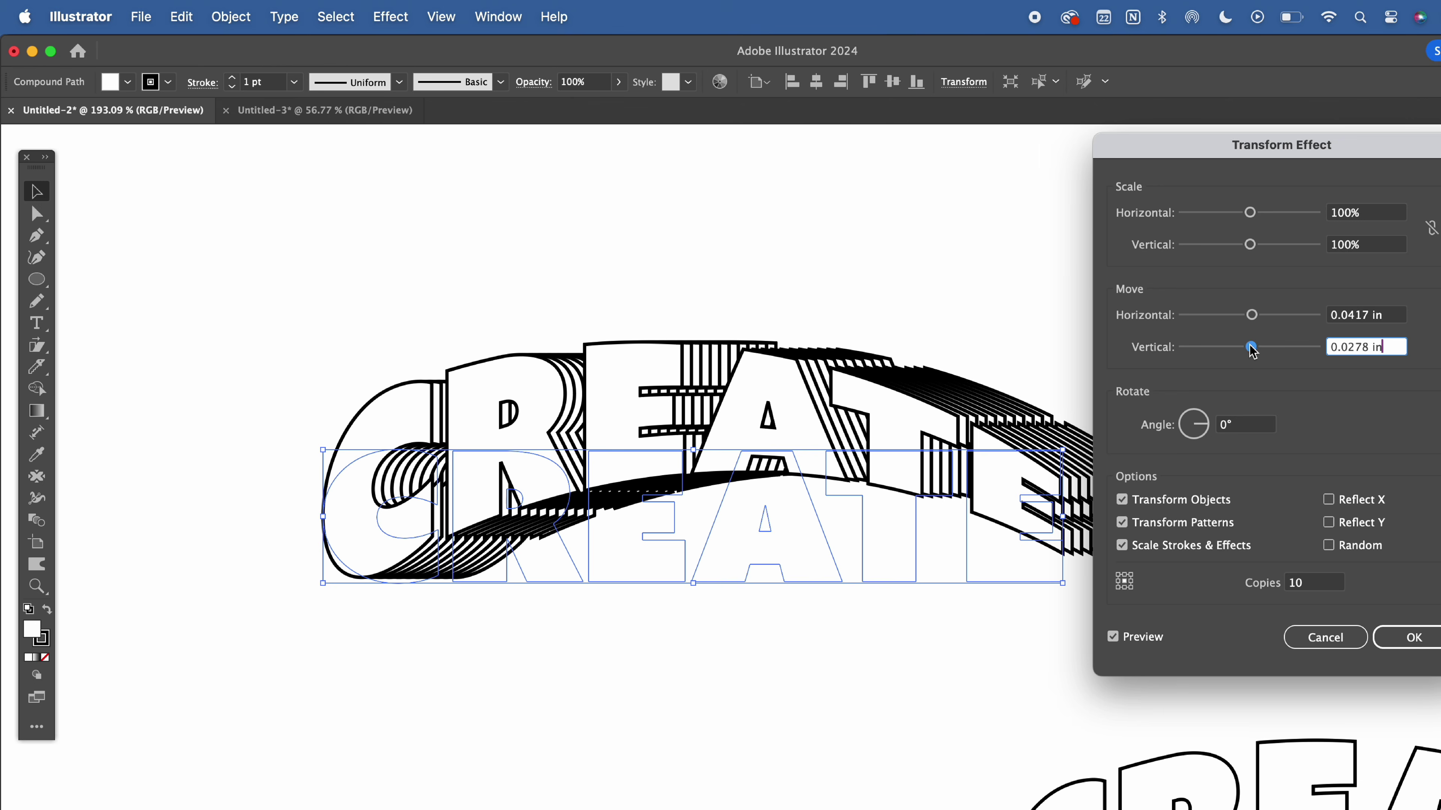
click(1326, 637)
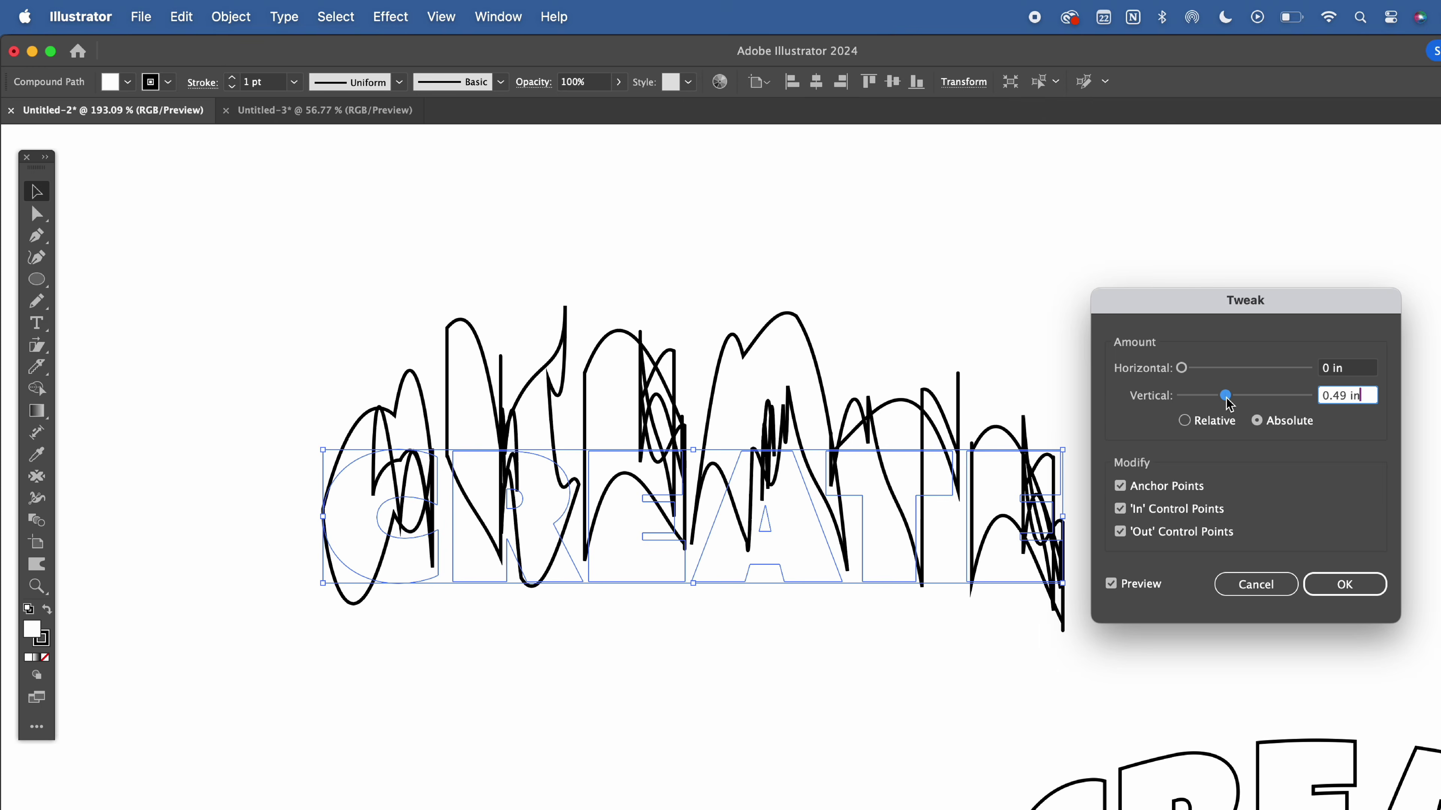
- Try Tweak and a smooth 0.01 in Zig Zag on the lettering, varying the ridges per segment
text(0)
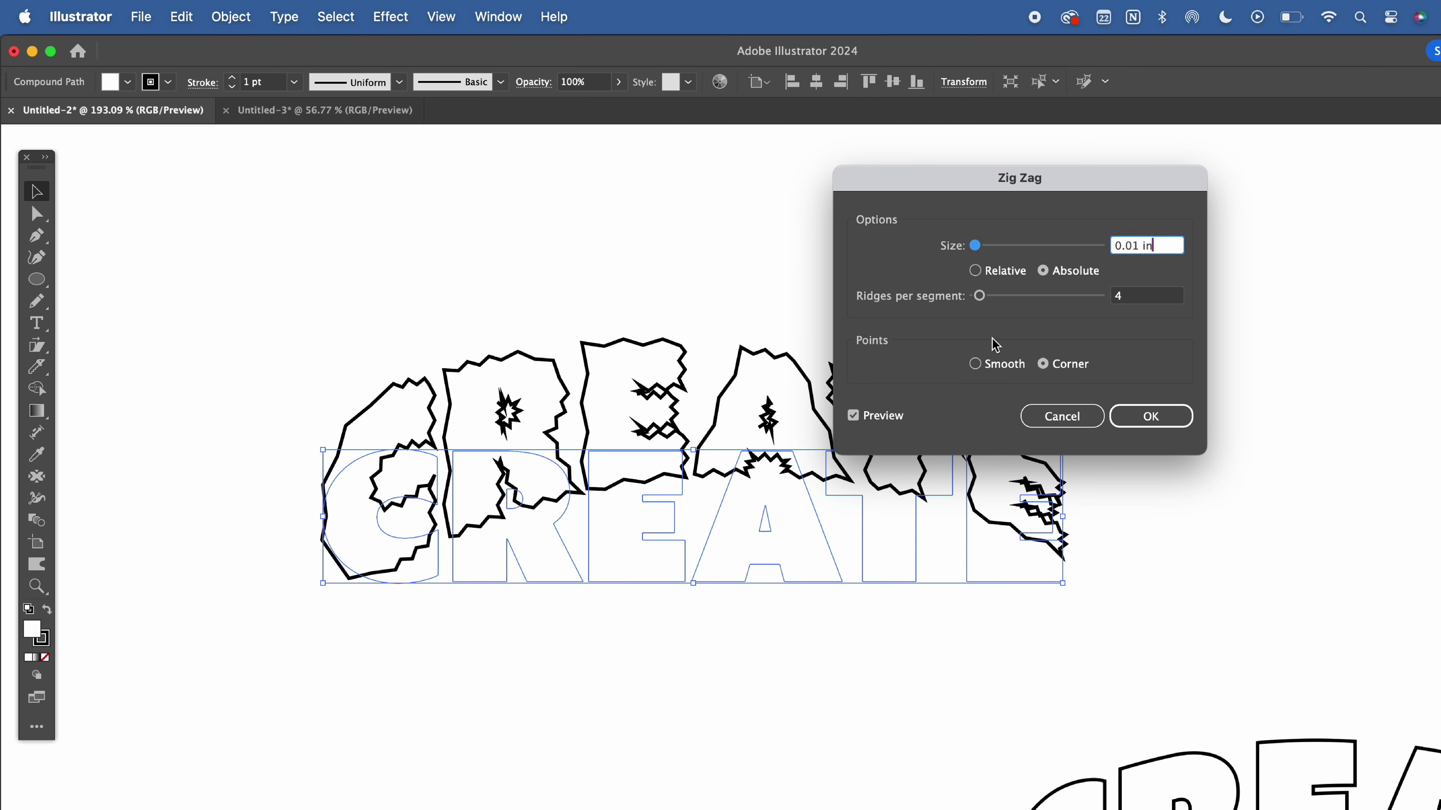
drag(980, 296, 1044, 301)
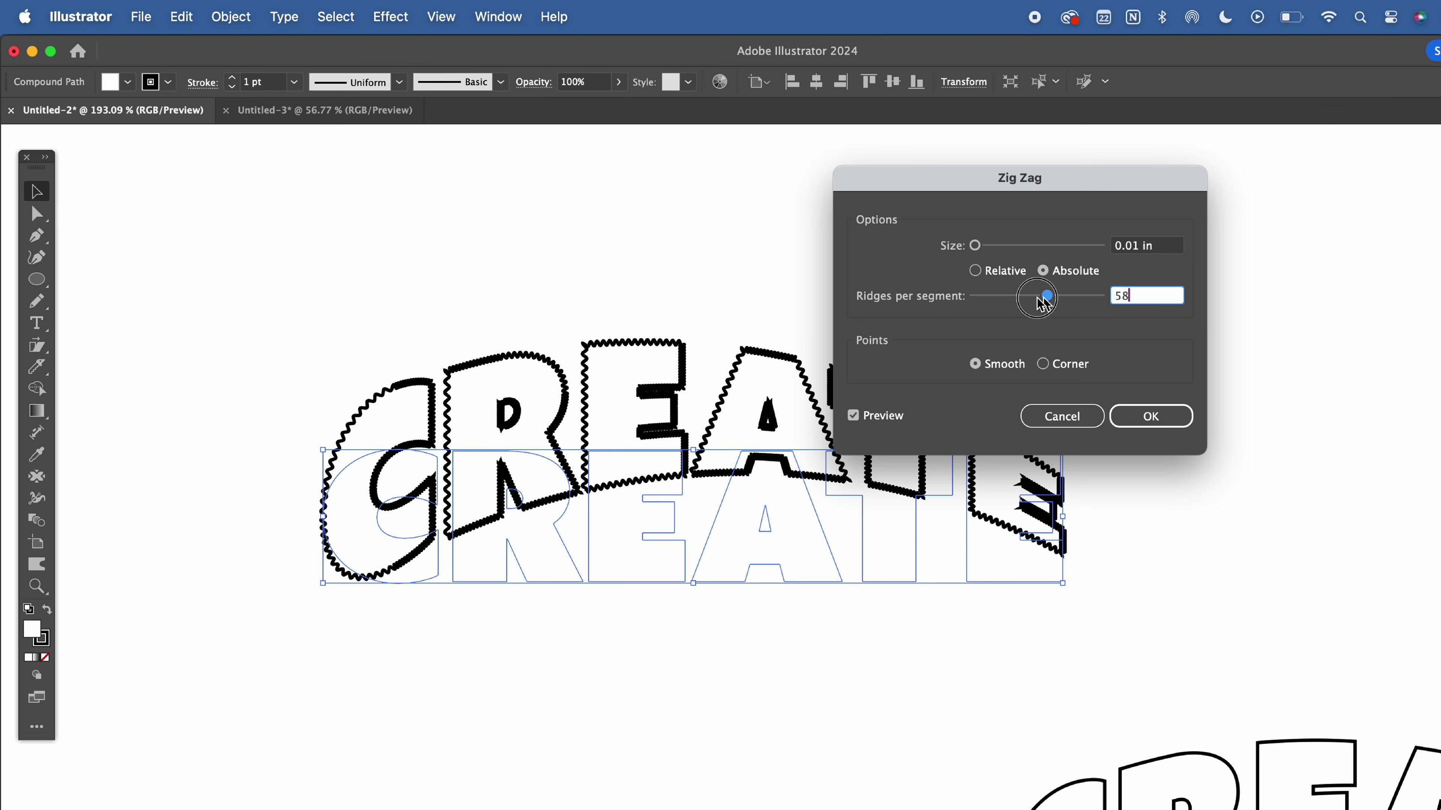
drag(1037, 298, 993, 298)
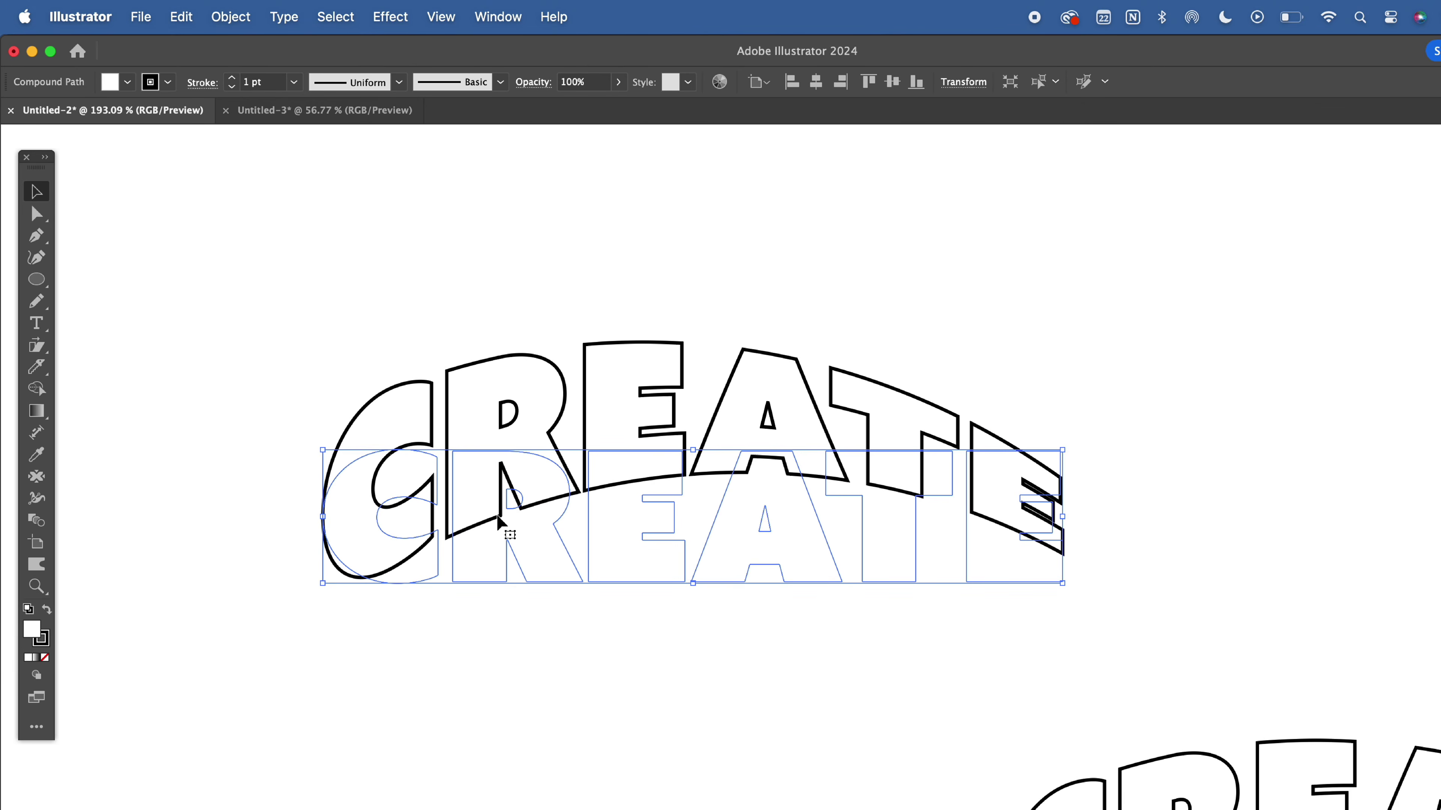
- Expand the appearance of the warped CREATE lettering
click(243, 24)
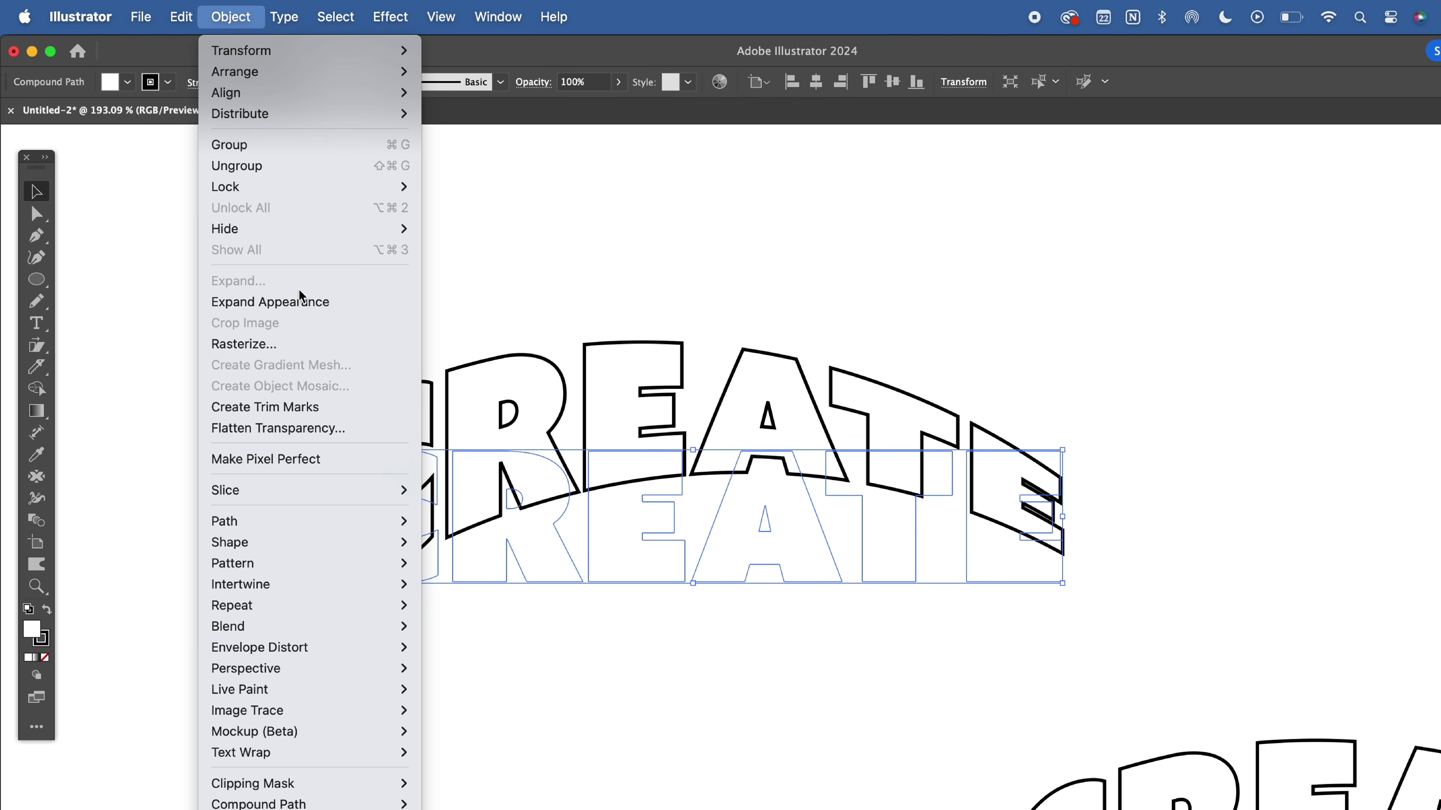
click(302, 306)
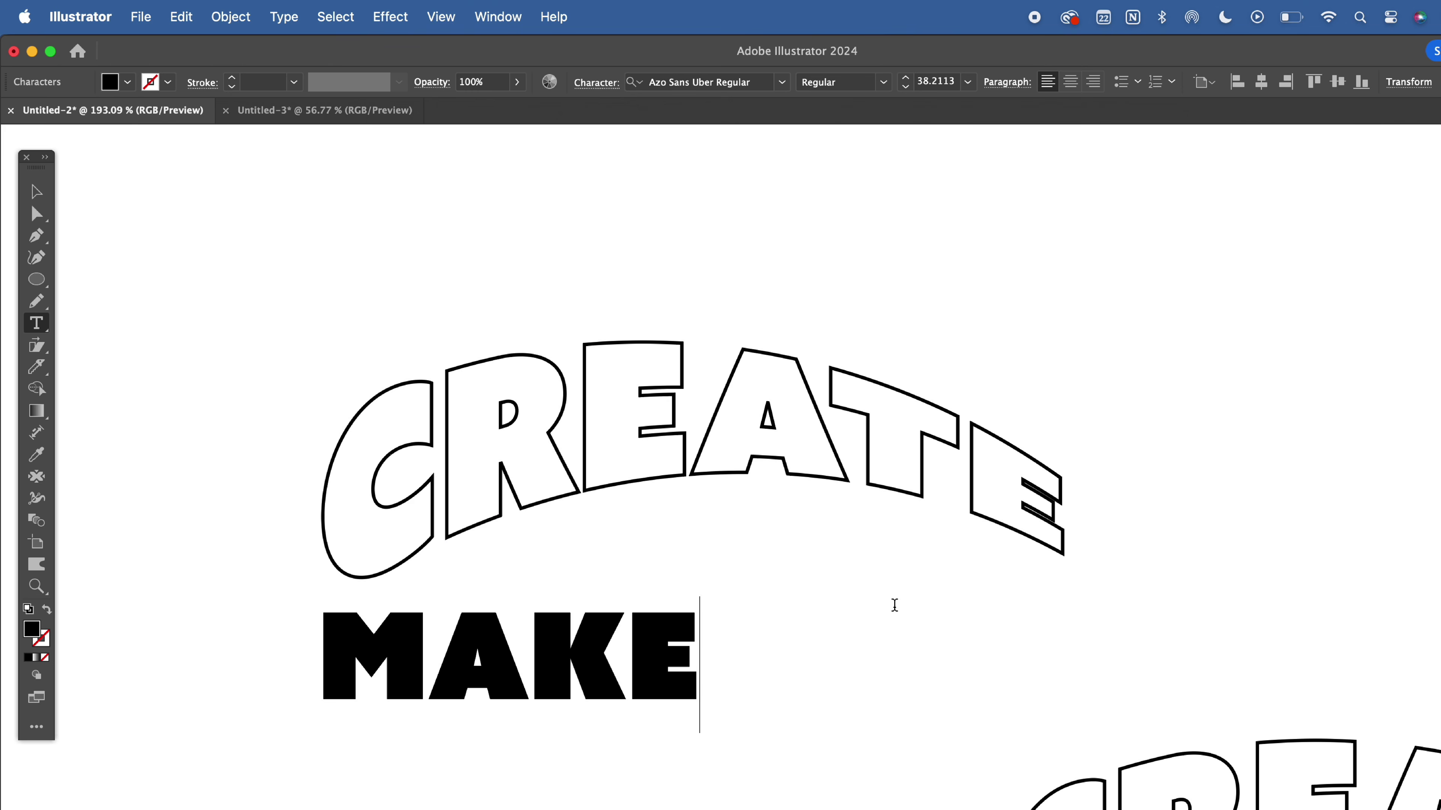
- Complete the temporary note MAKE A COPY!!!!! below the lettering and clear it away
text(A COPY!!!!!)
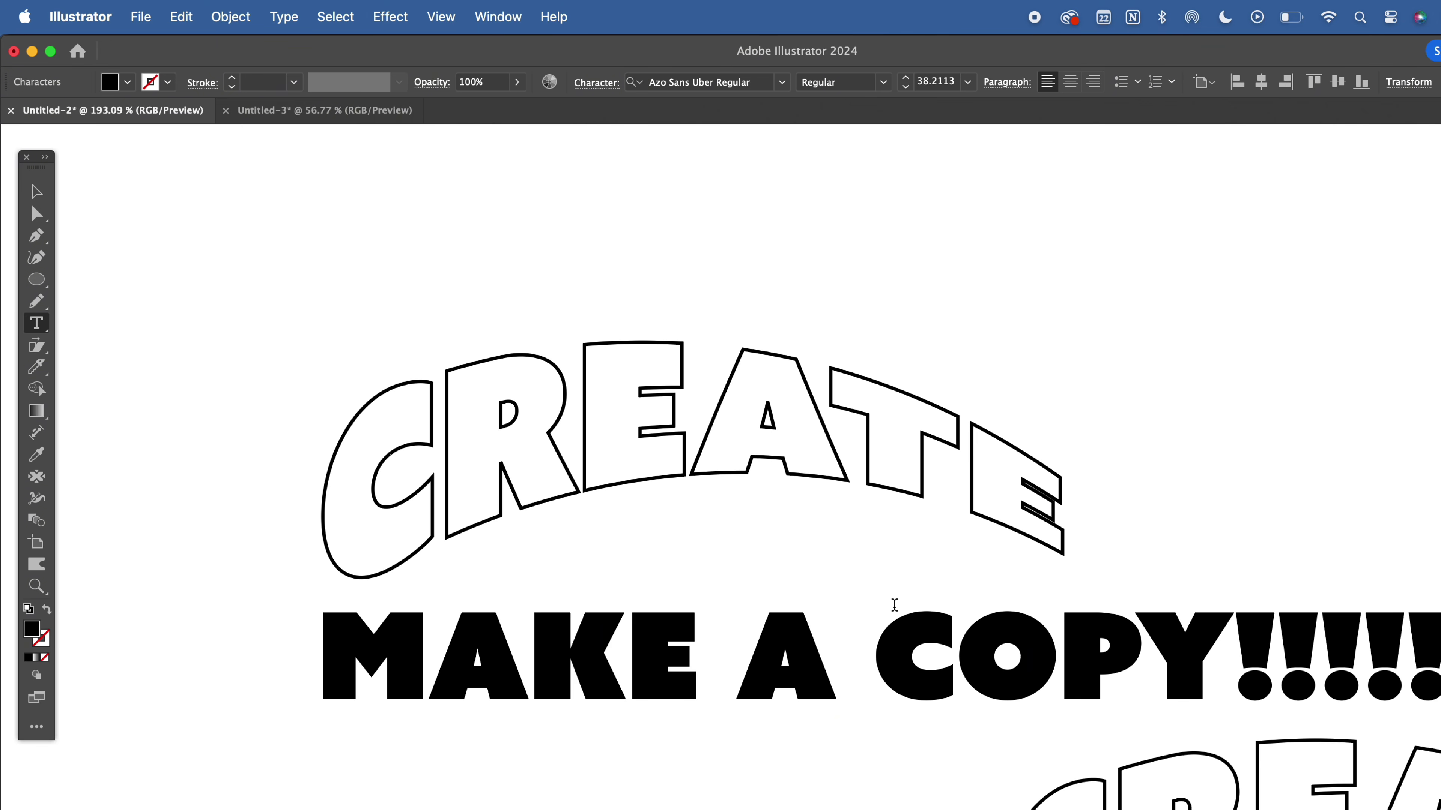
key(Escape)
drag(547, 692, 464, 548)
drag(464, 548, 406, 437)
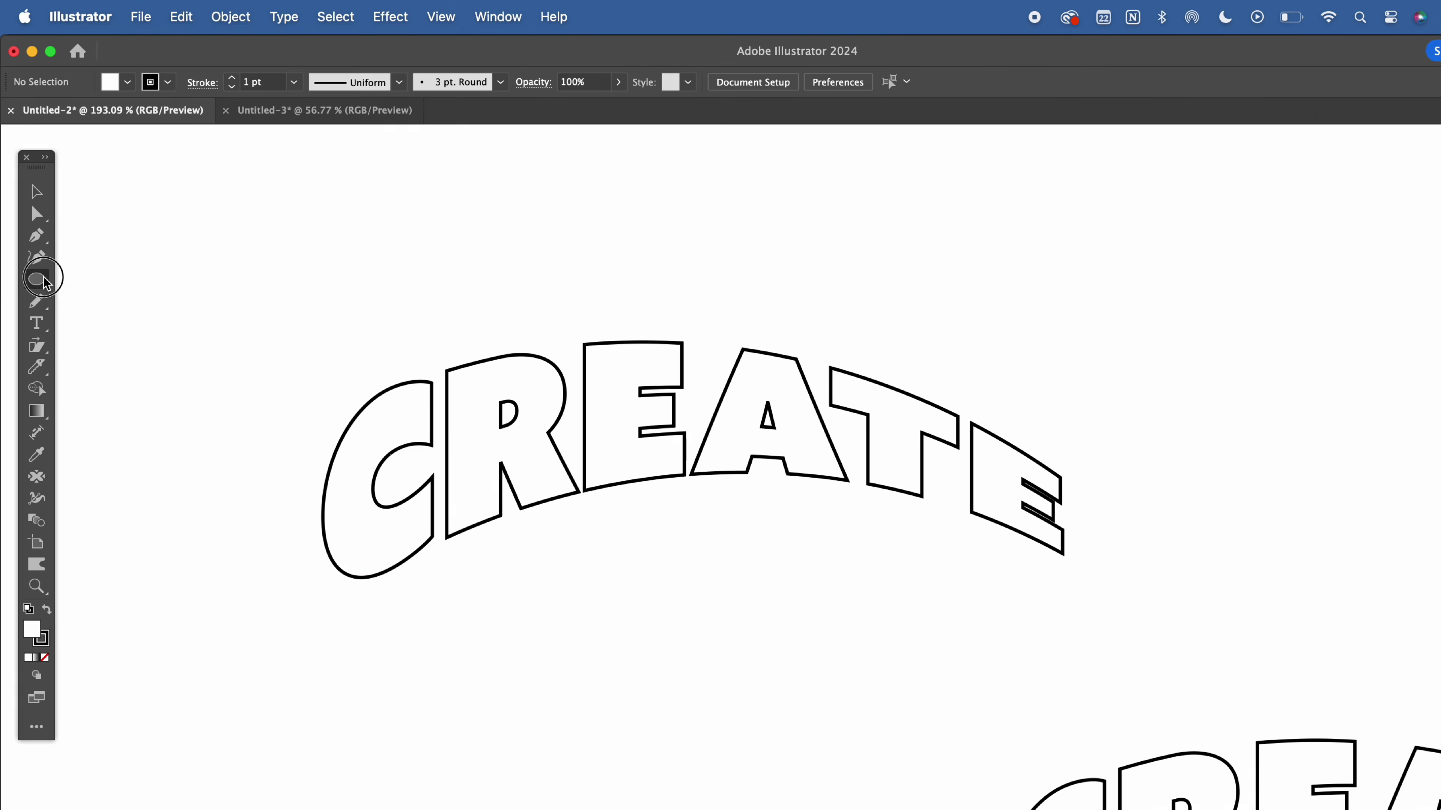
- Draw a rectangle with a gradient fill and no stroke that covers the whole CREATE lettering
drag(44, 278, 85, 283)
click(41, 641)
click(44, 657)
key(x)
click(36, 657)
mouse_move(245, 282)
mouse_down()
mouse_move(579, 405)
mouse_move(1132, 656)
mouse_up()
- Set the rectangle's purple-to-orange gradient to an angle of -90°
double_click(1329, 799)
click(1431, 719)
click(1417, 718)
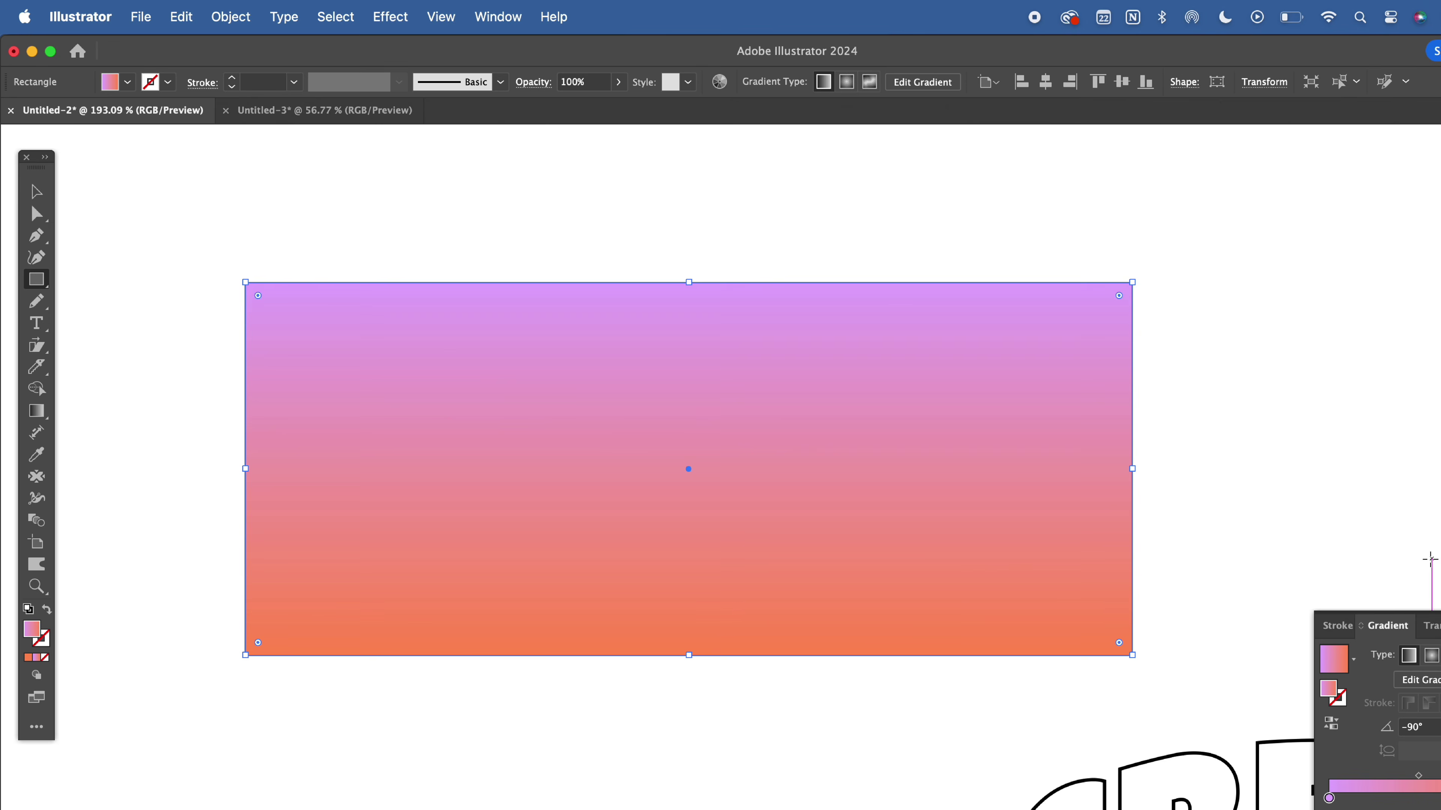
- Send the gradient rectangle behind the lettering and make a clipping mask so the gradient fills the letters
click(38, 198)
click(171, 266)
click(416, 401)
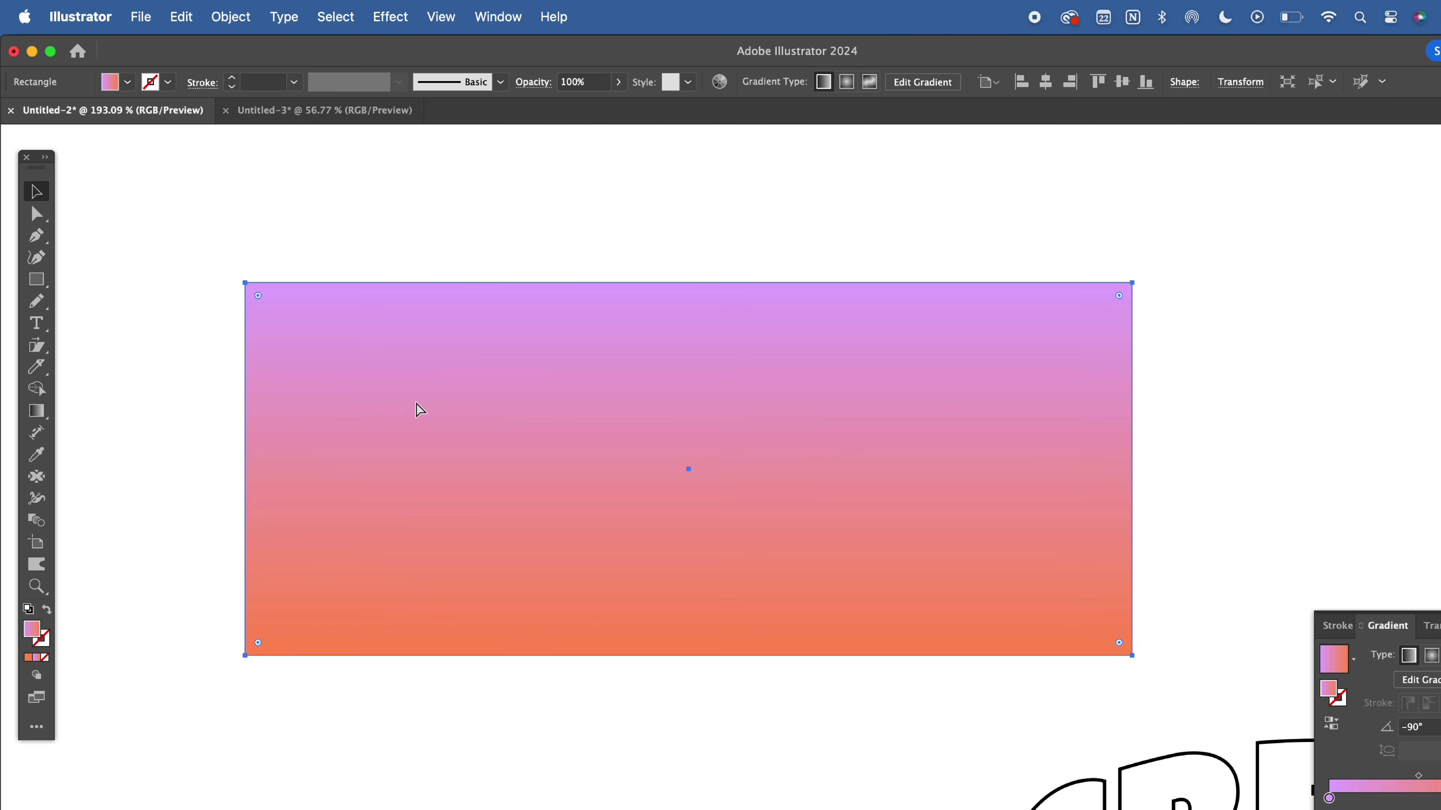
key(super+shift+bracketleft)
key(super+a)
right_click(606, 438)
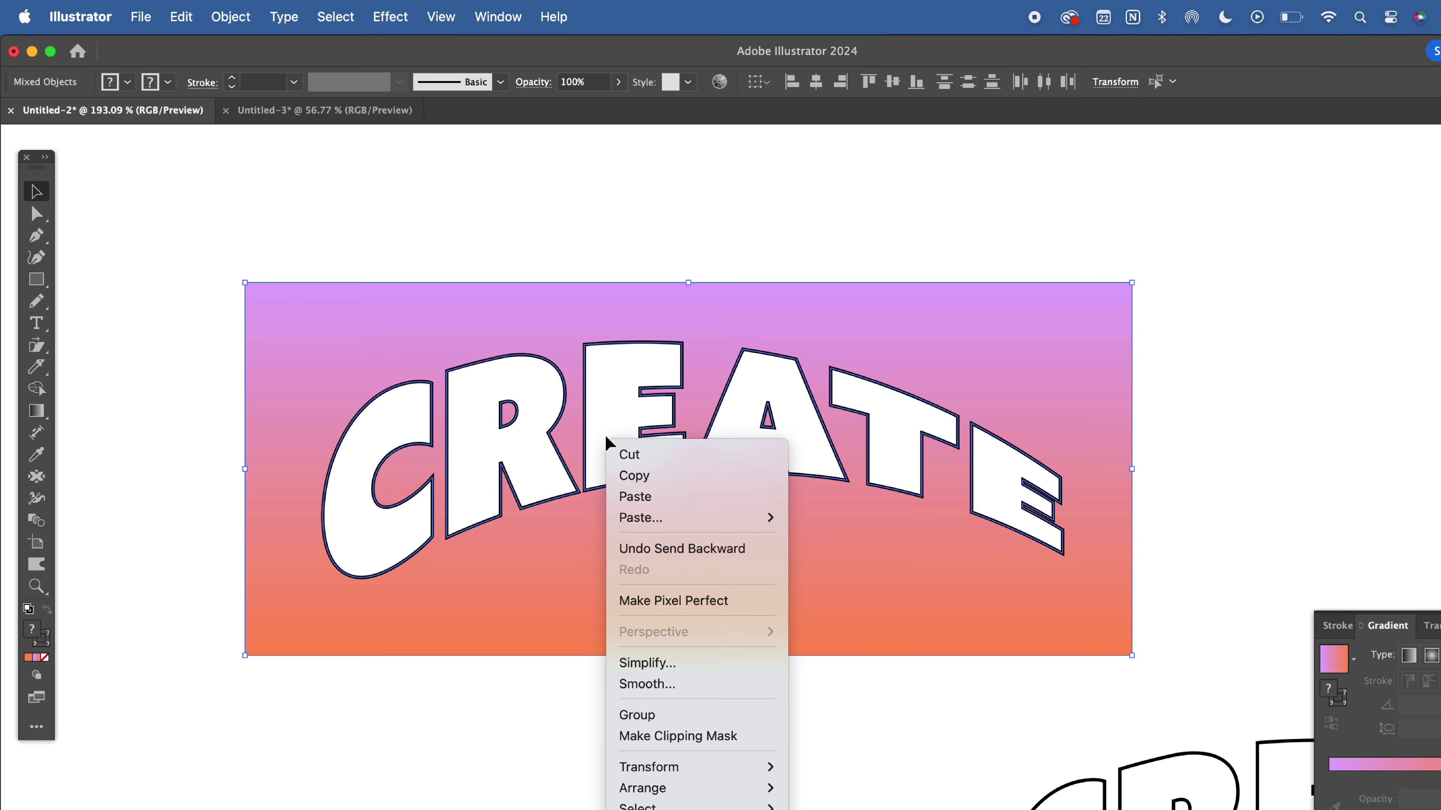
click(763, 736)
click(490, 265)
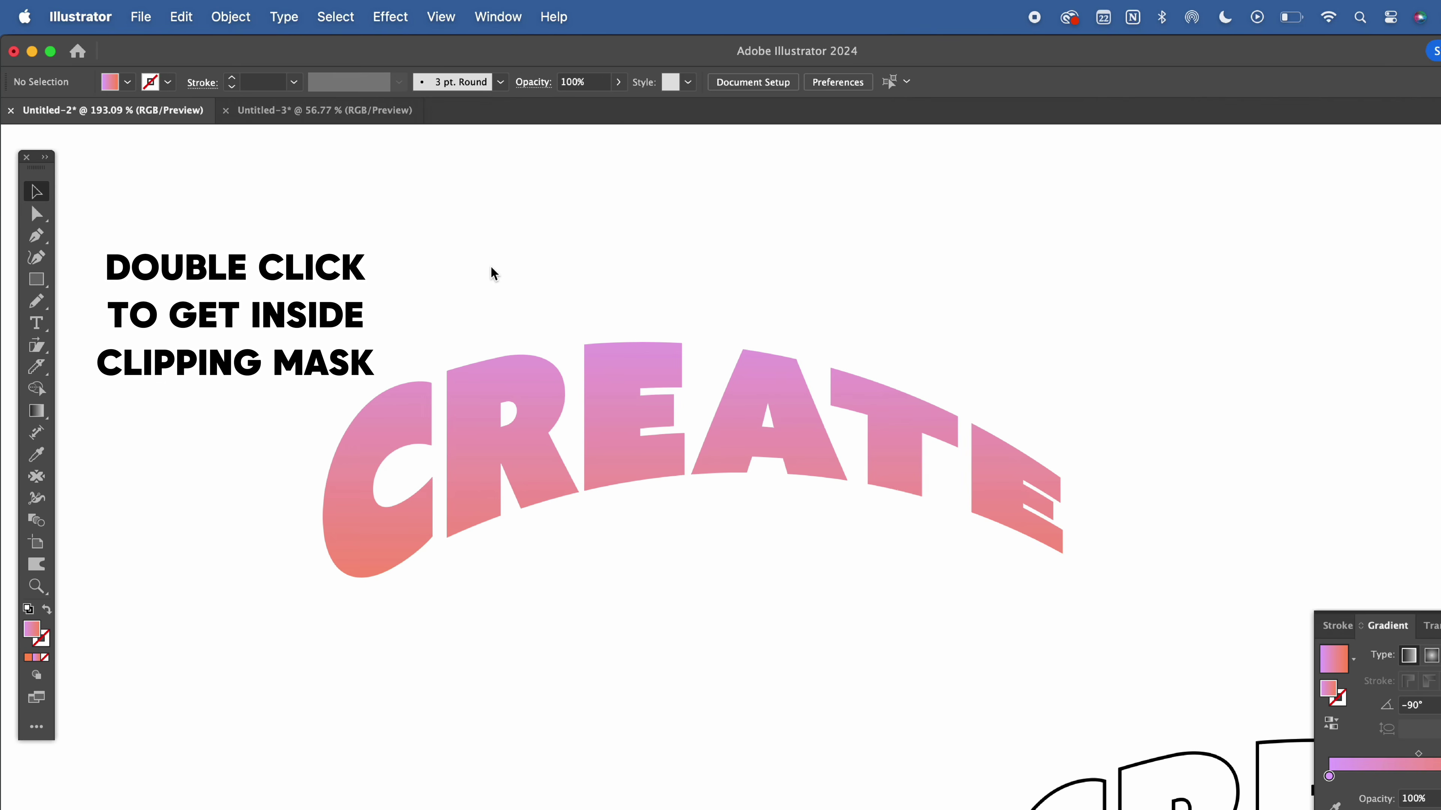
- Enter the clip group in isolation and draw a slightly smaller gradient rectangle over the lettering
click(477, 436)
double_click(477, 436)
drag(477, 436, 486, 402)
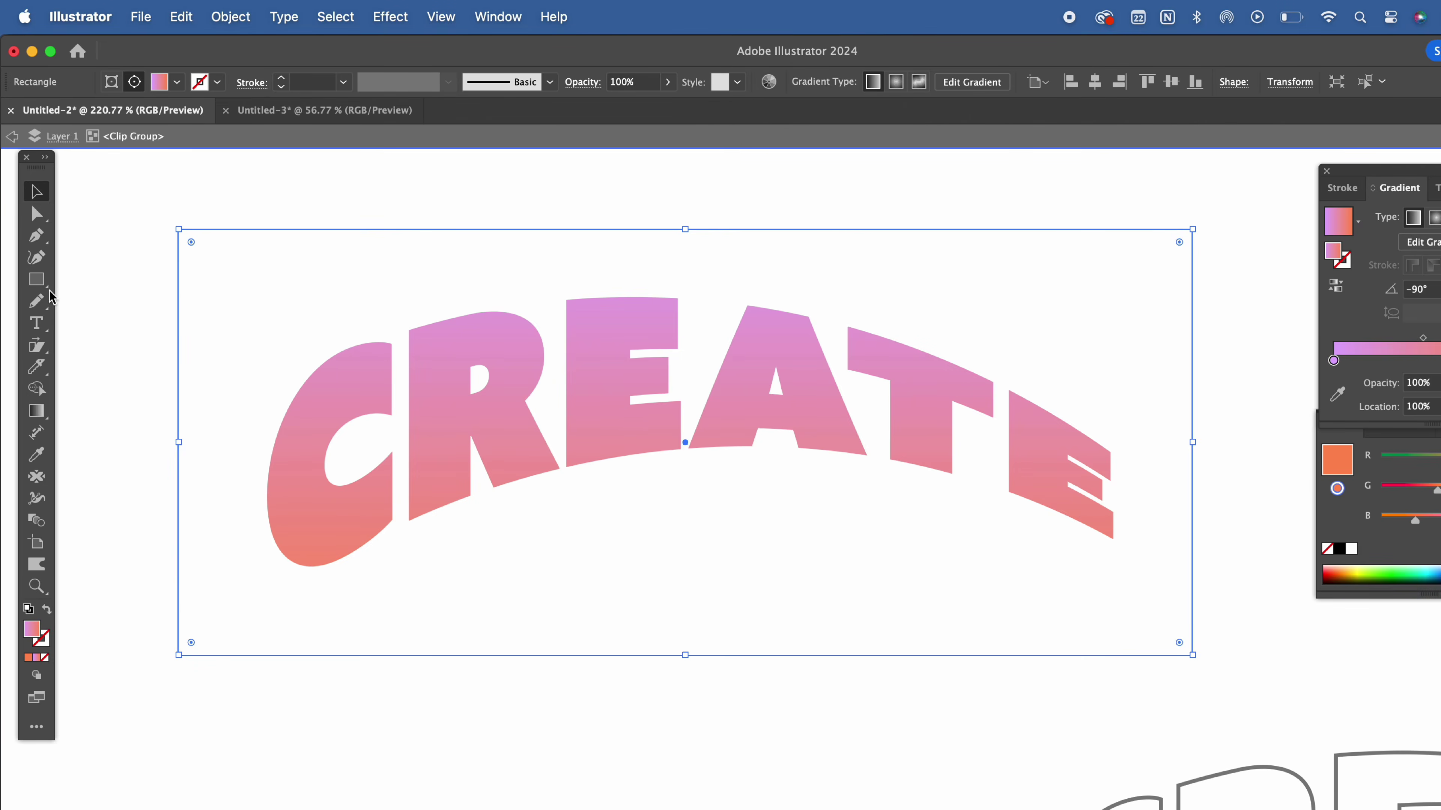
click(39, 282)
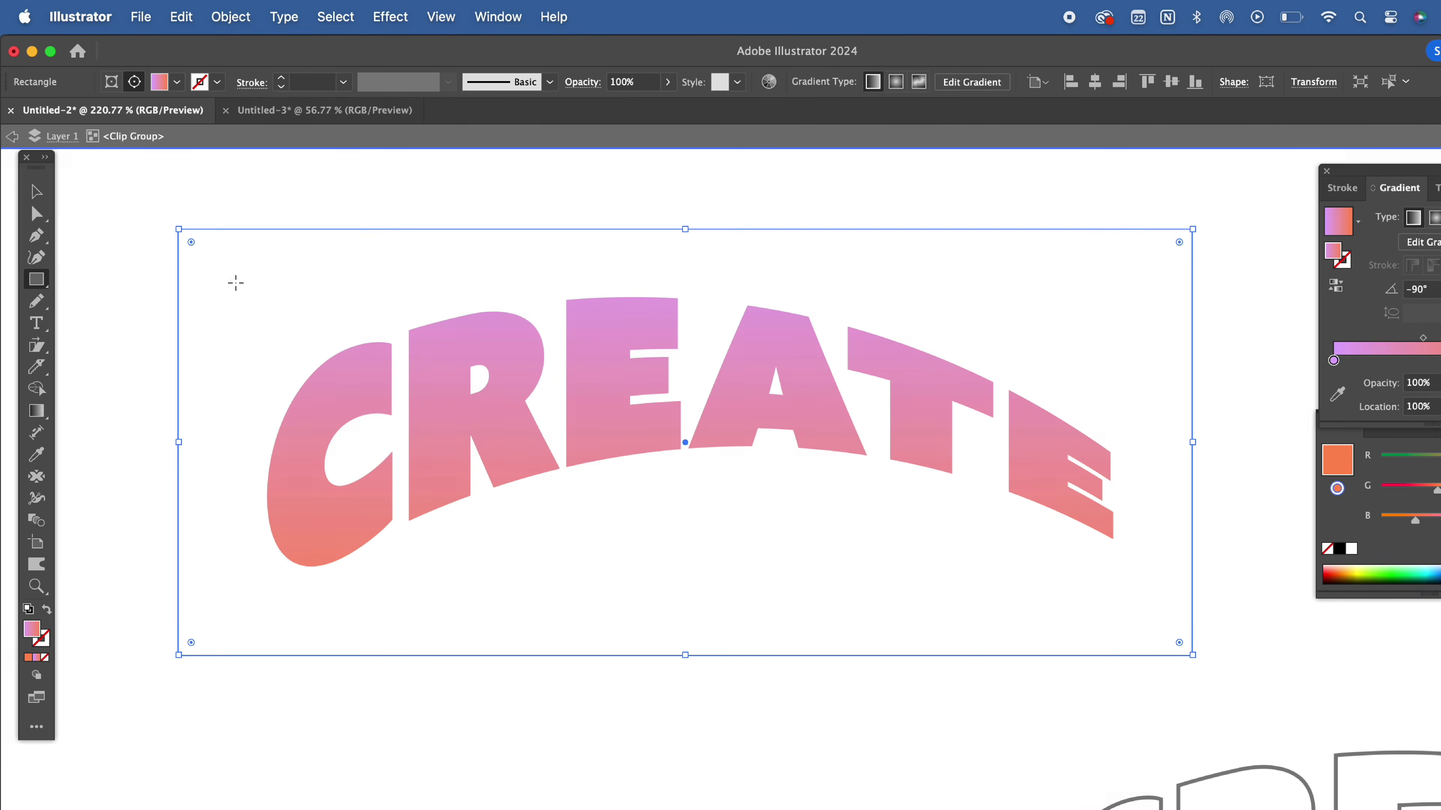
drag(228, 277, 1142, 589)
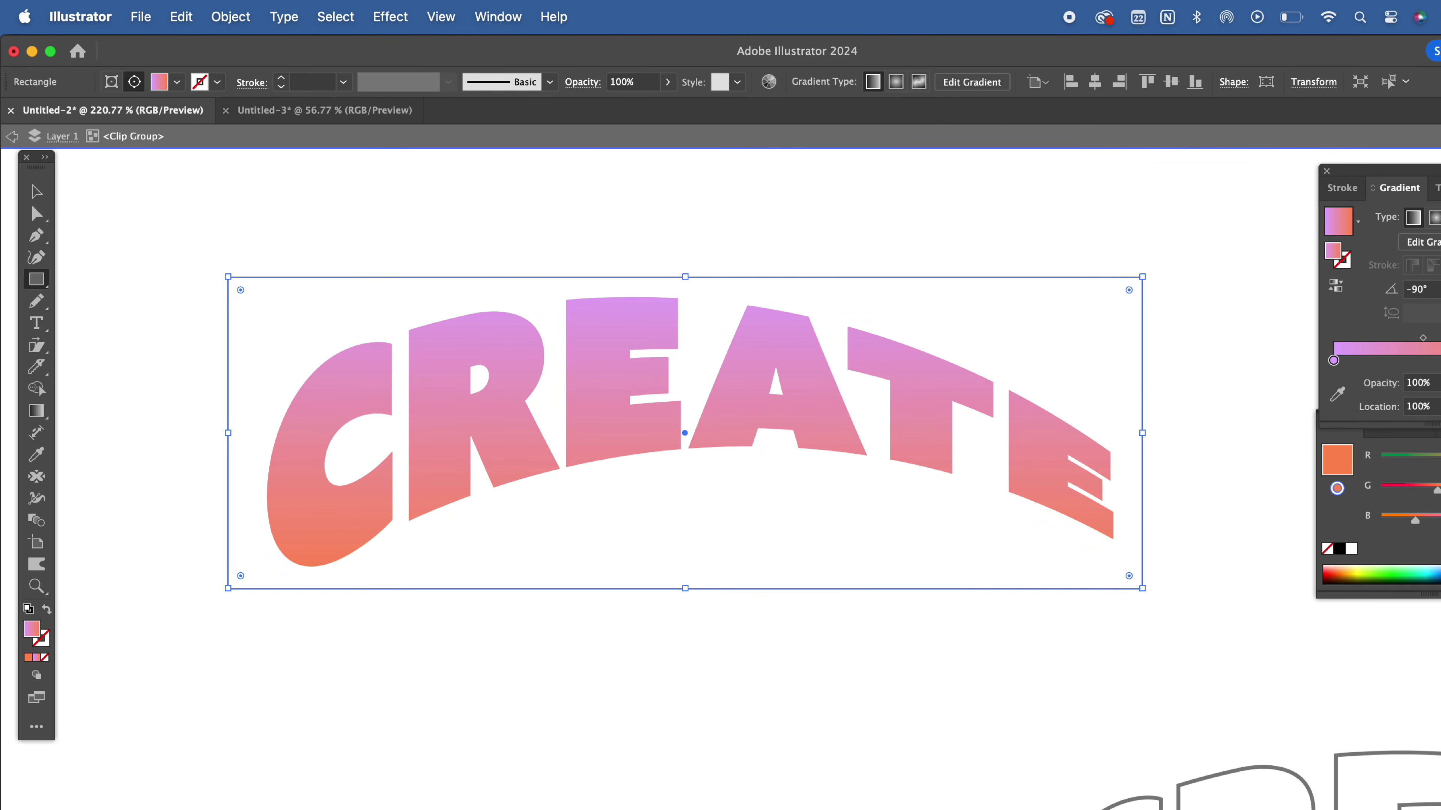
- Recolour the new rectangle's fill as a radial gradient fading from black to transparent, with a middle stop at 60% opacity
drag(1346, 174, 629, 506)
click(616, 693)
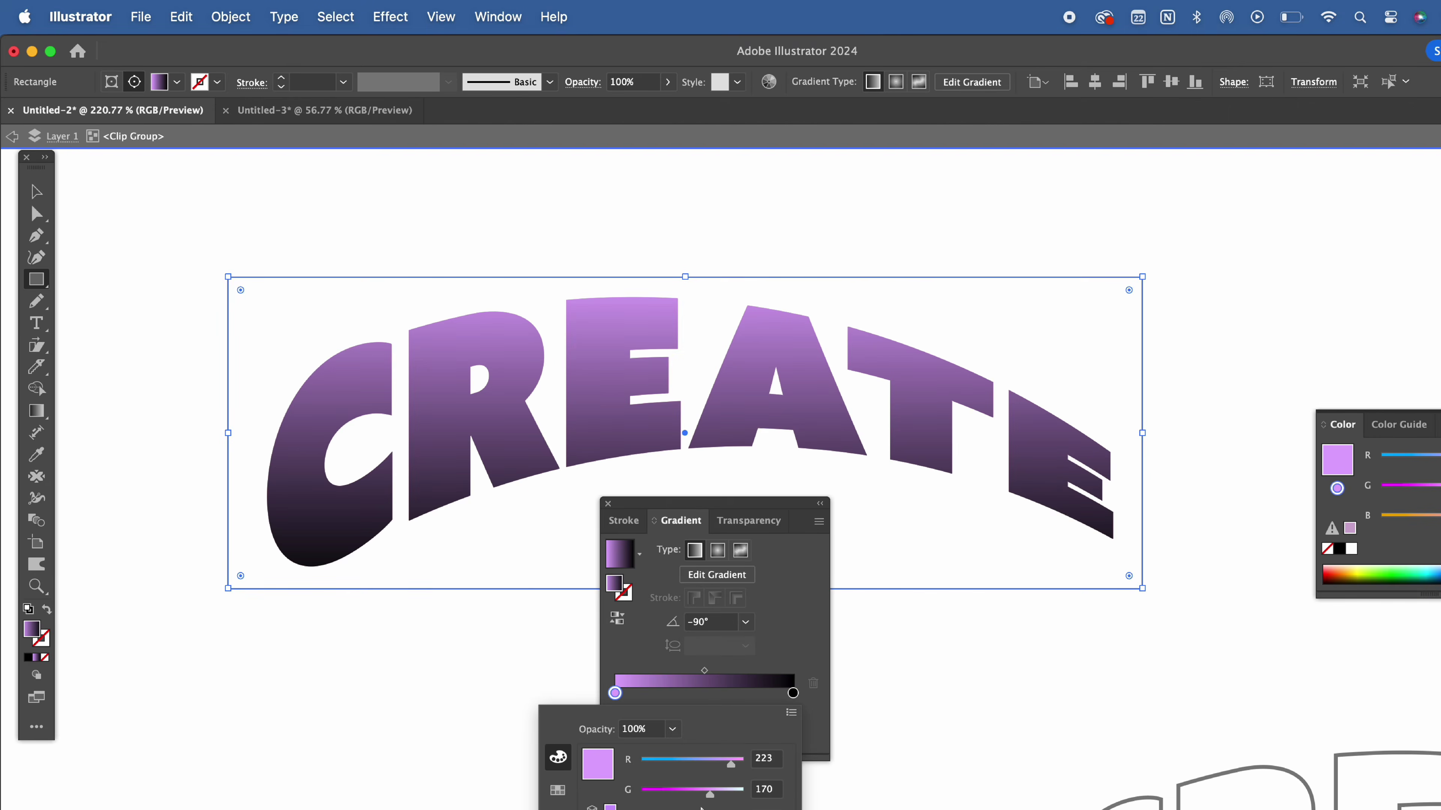
drag(709, 795, 760, 790)
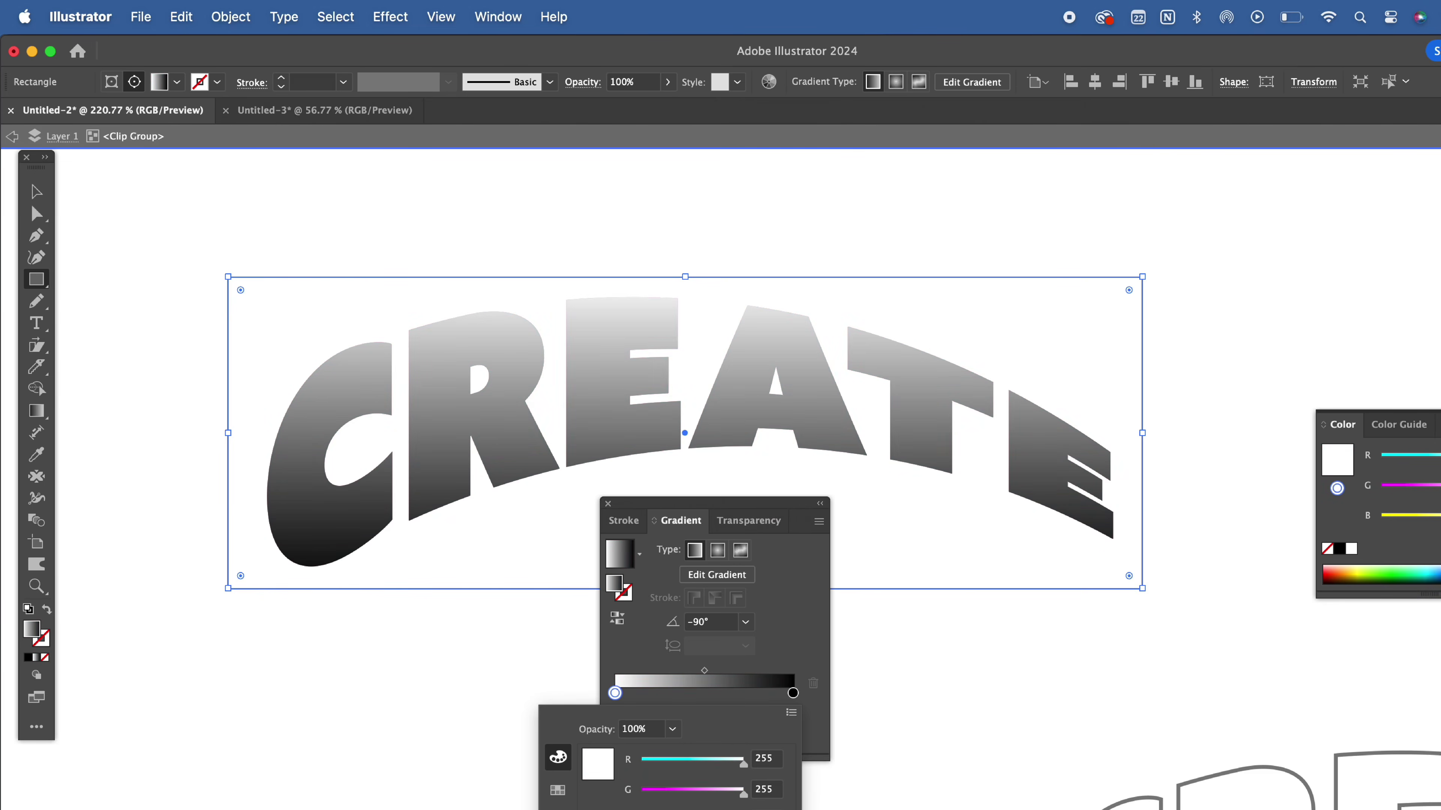
drag(615, 693, 677, 693)
double_click(635, 693)
click(746, 715)
click(766, 508)
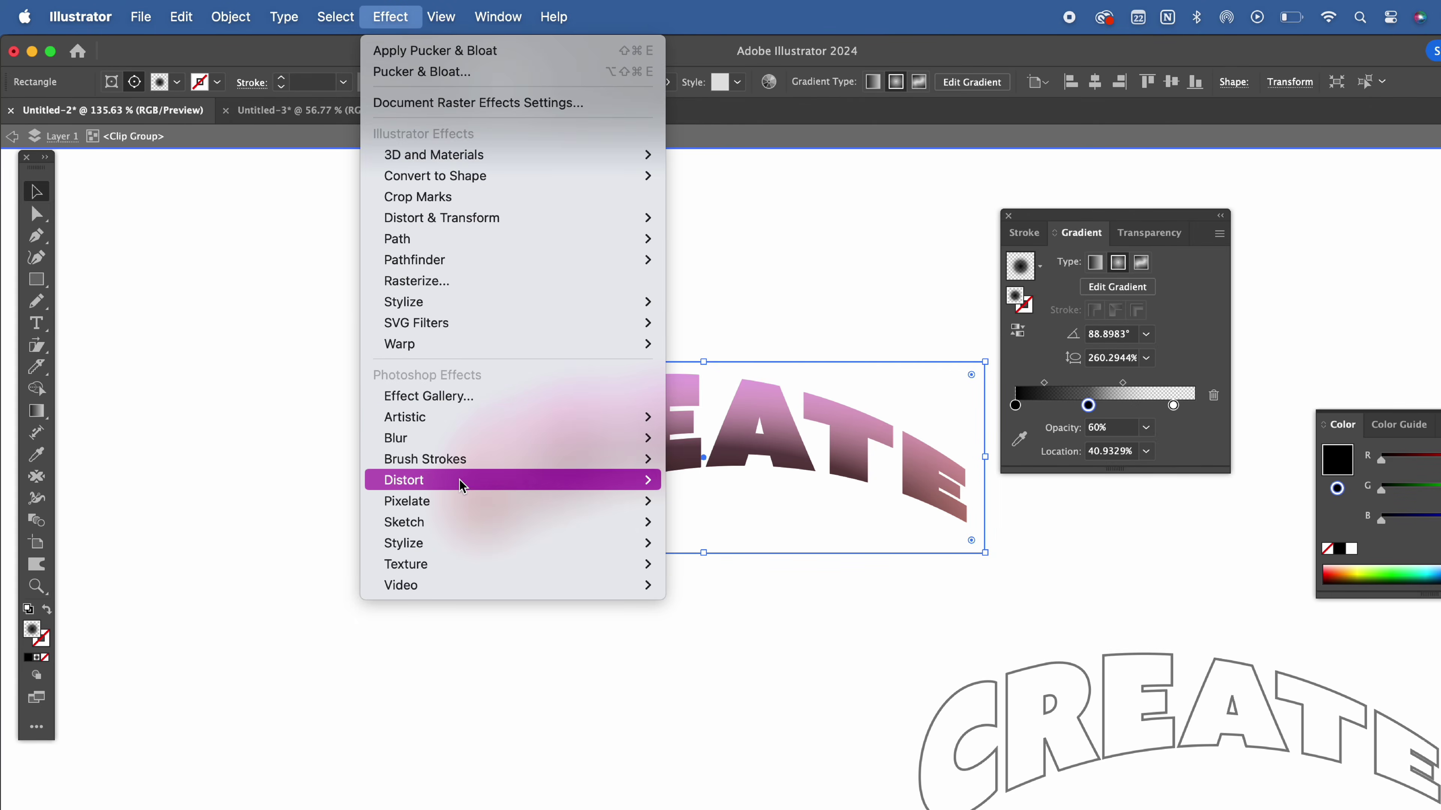
- Apply a Color Halftone effect to the black-to-transparent gradient rectangle
mouse_move(456, 499)
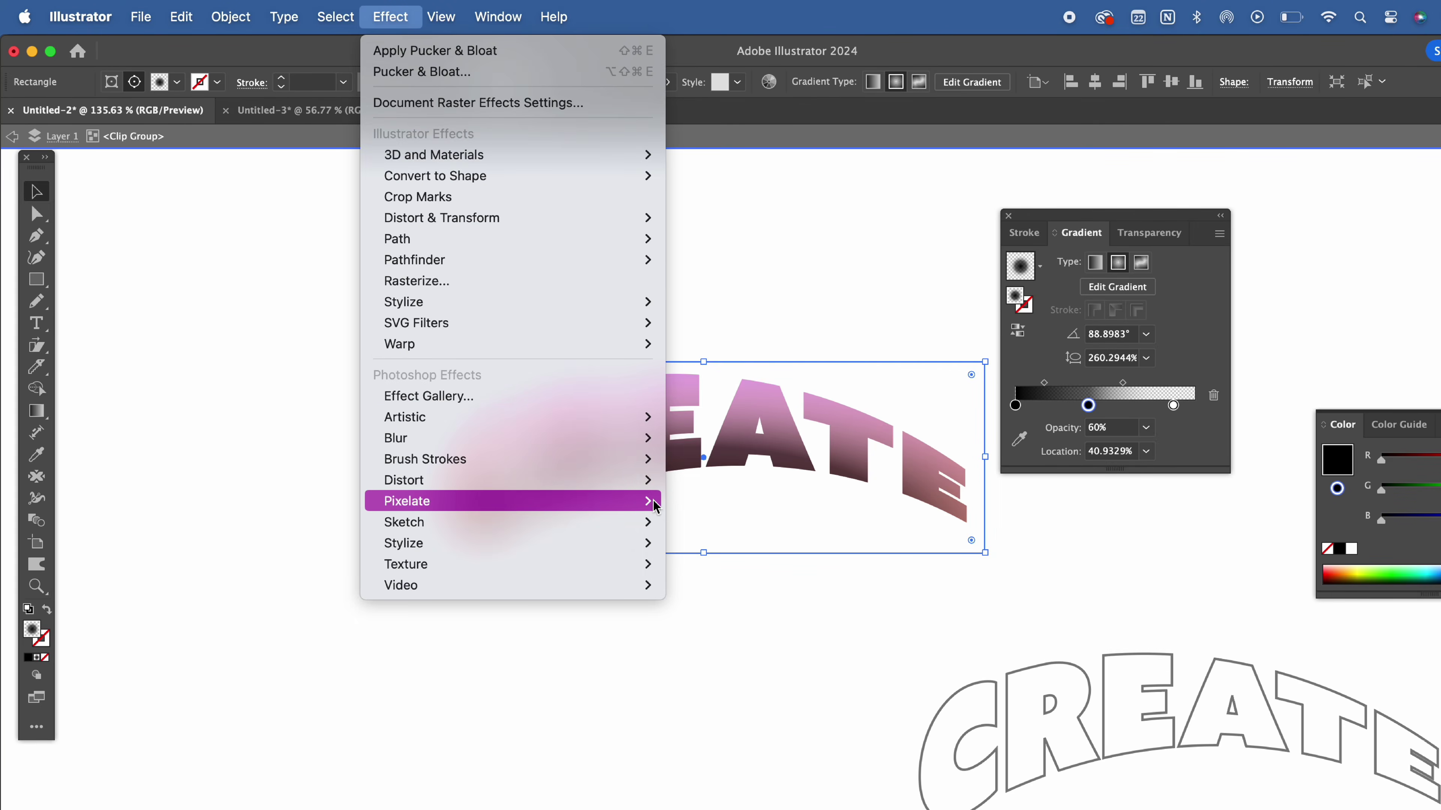
click(687, 501)
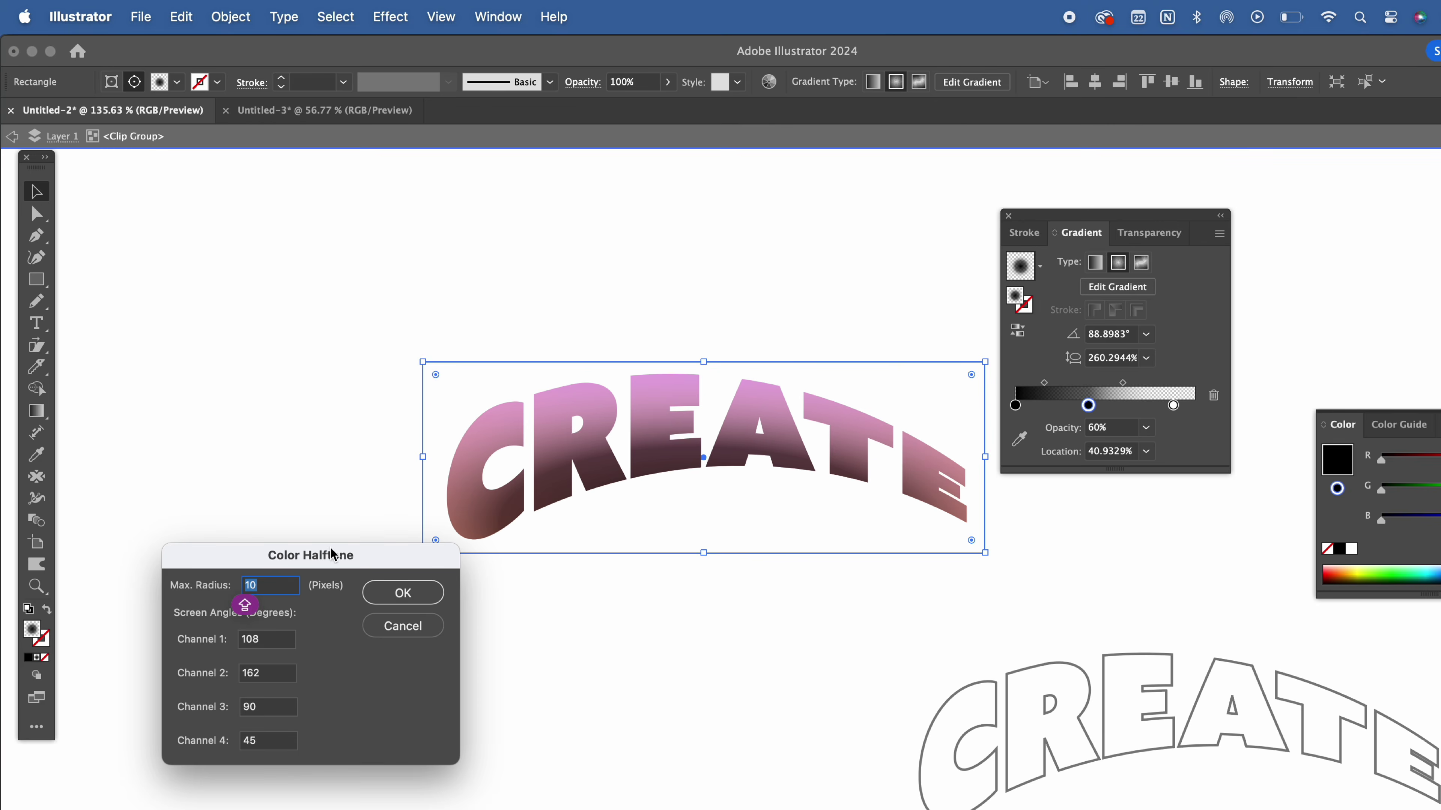
drag(341, 553, 367, 286)
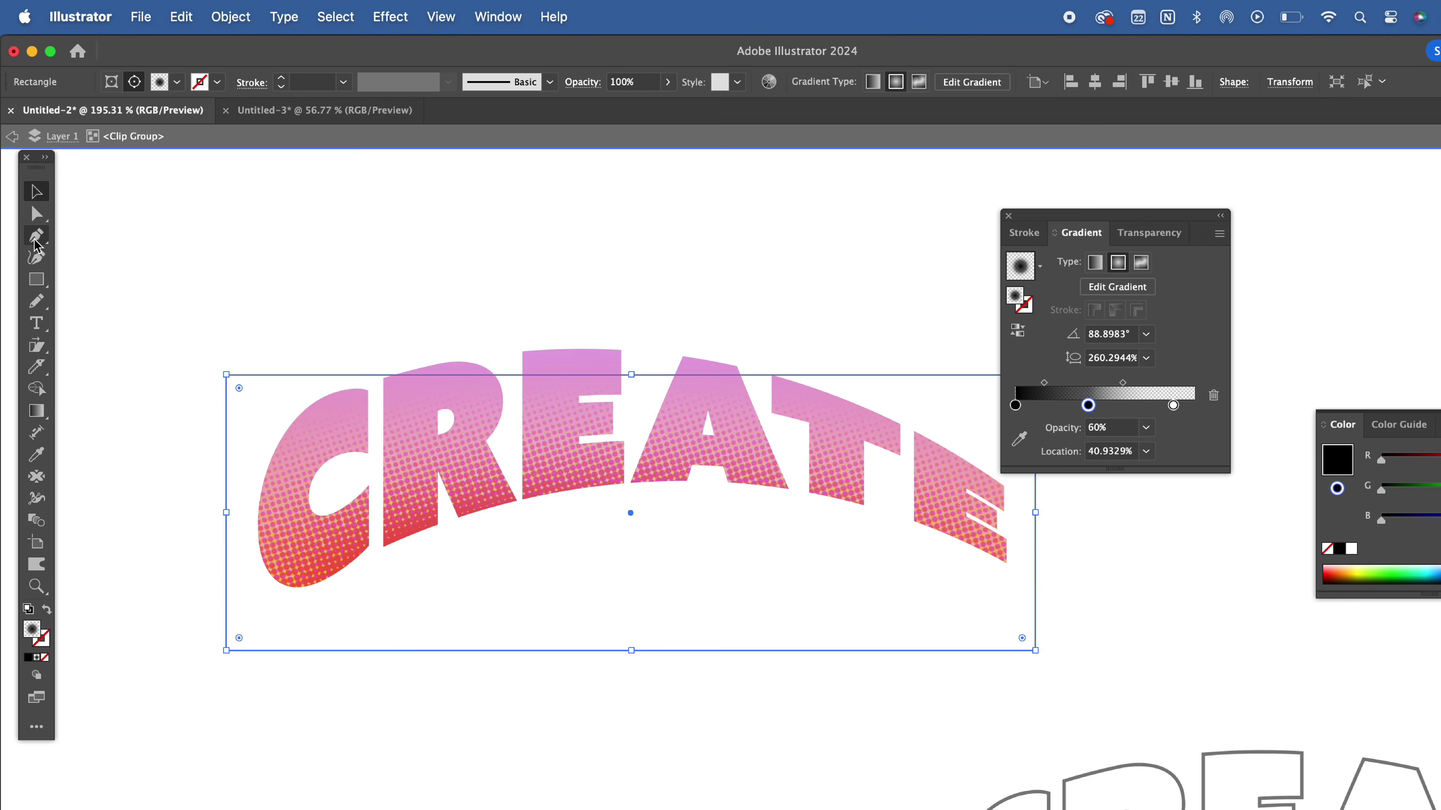
- Draw a horizontal line with no fill and a 6 pt black stroke across the lettering inside the clip group
click(36, 236)
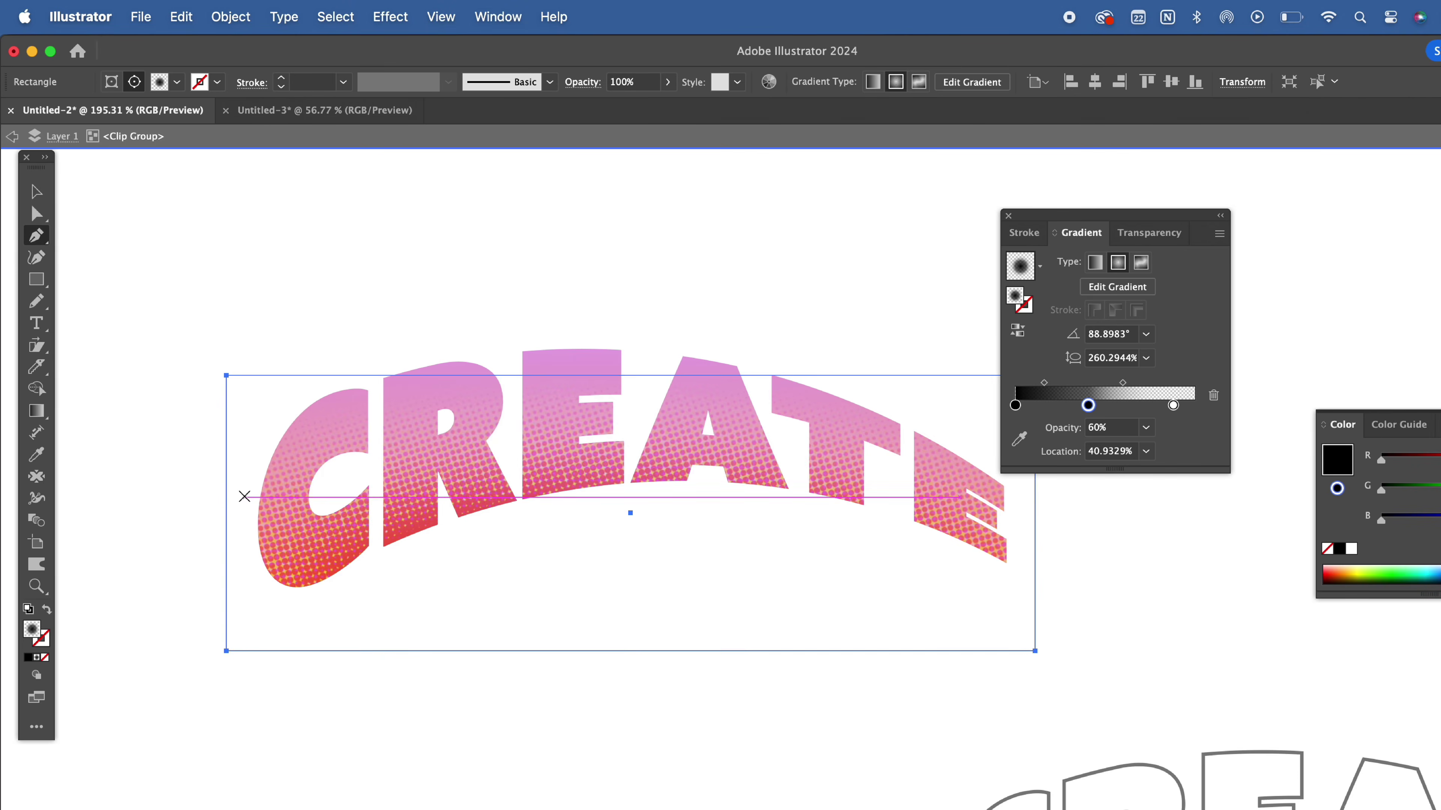
click(243, 497)
click(1033, 499)
click(27, 658)
key(shift+x)
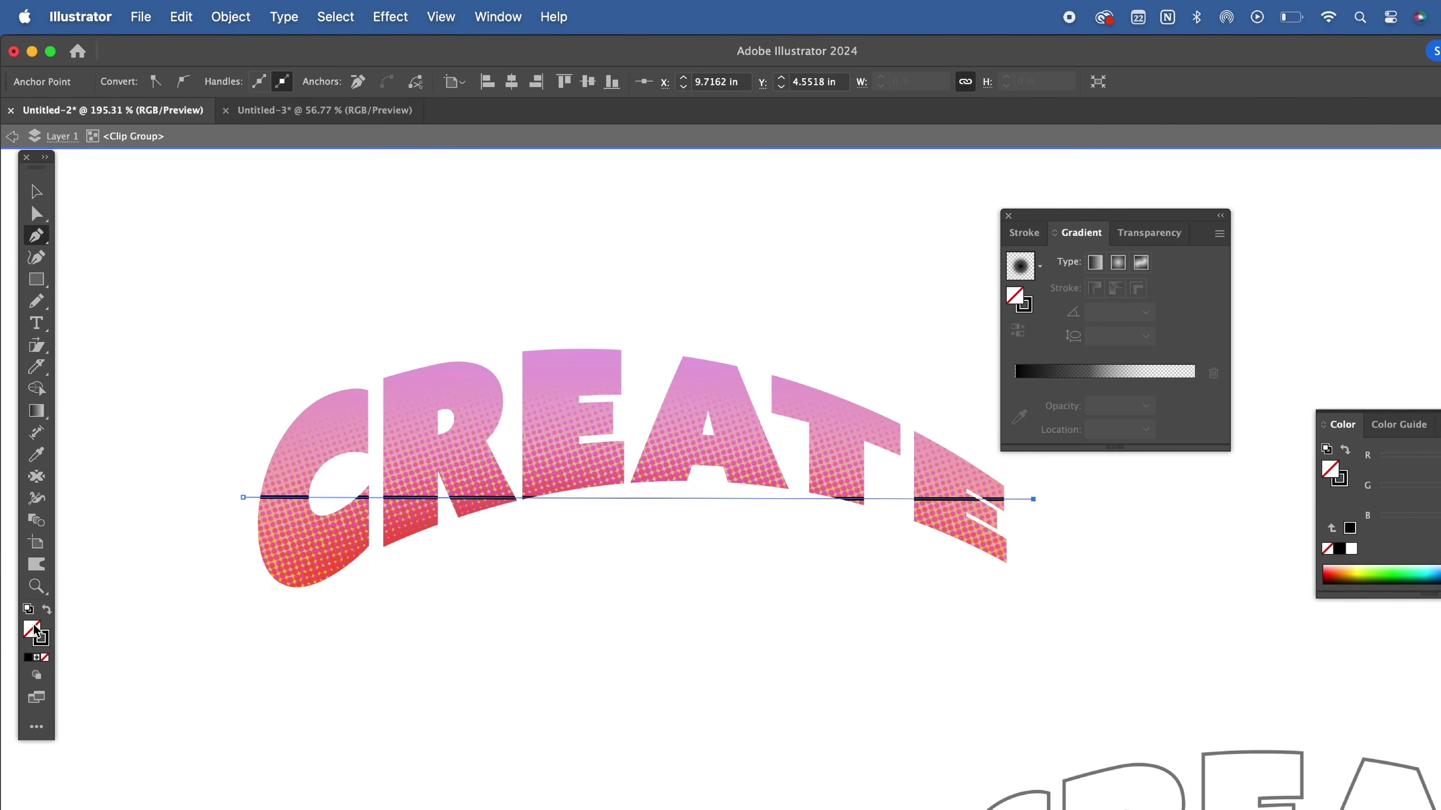
key(v)
click(270, 419)
click(283, 483)
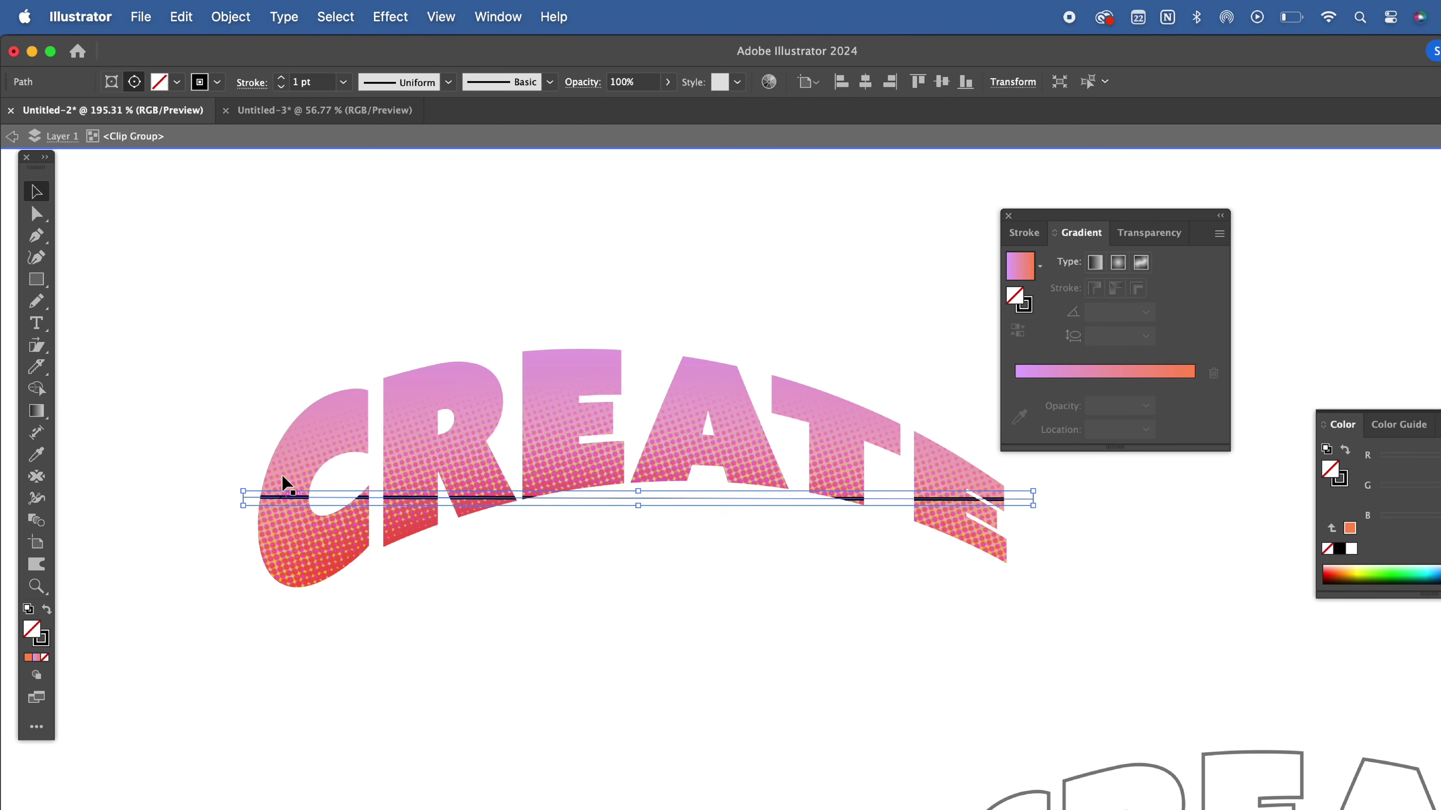
- Apply a Zig Zag effect to the line with smooth points, an absolute size of 0.06 in and 19 ridges per segment
click(387, 7)
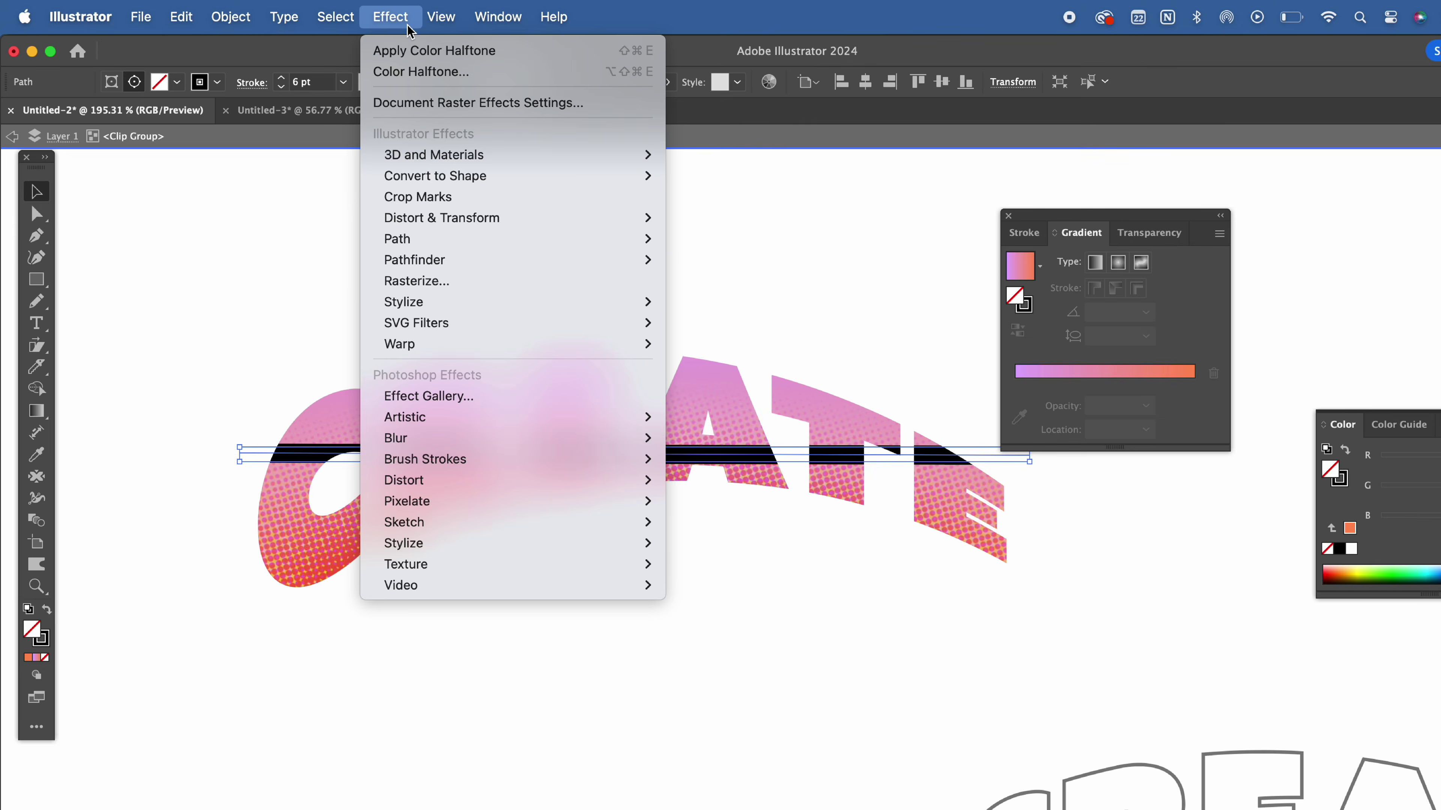
mouse_move(522, 221)
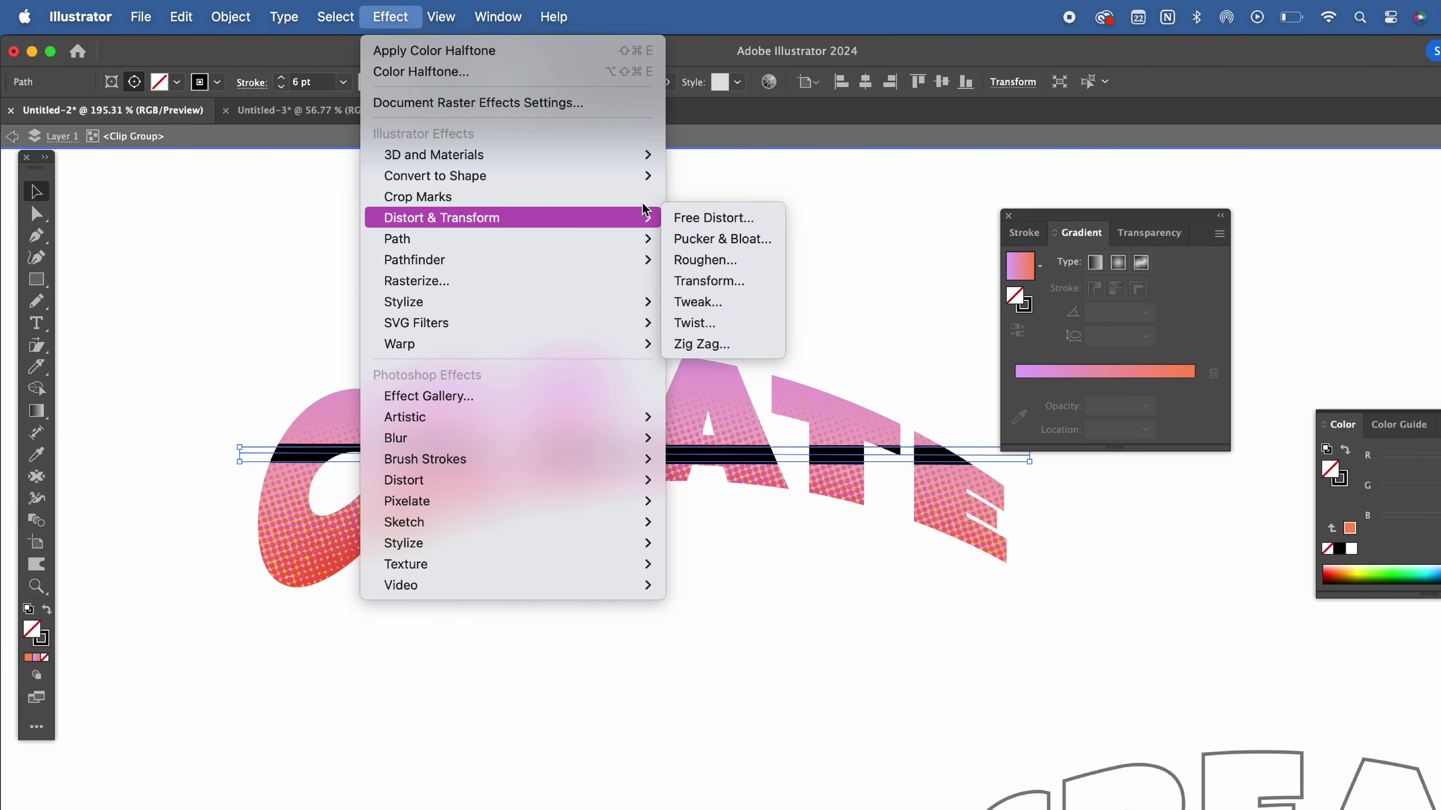
click(705, 345)
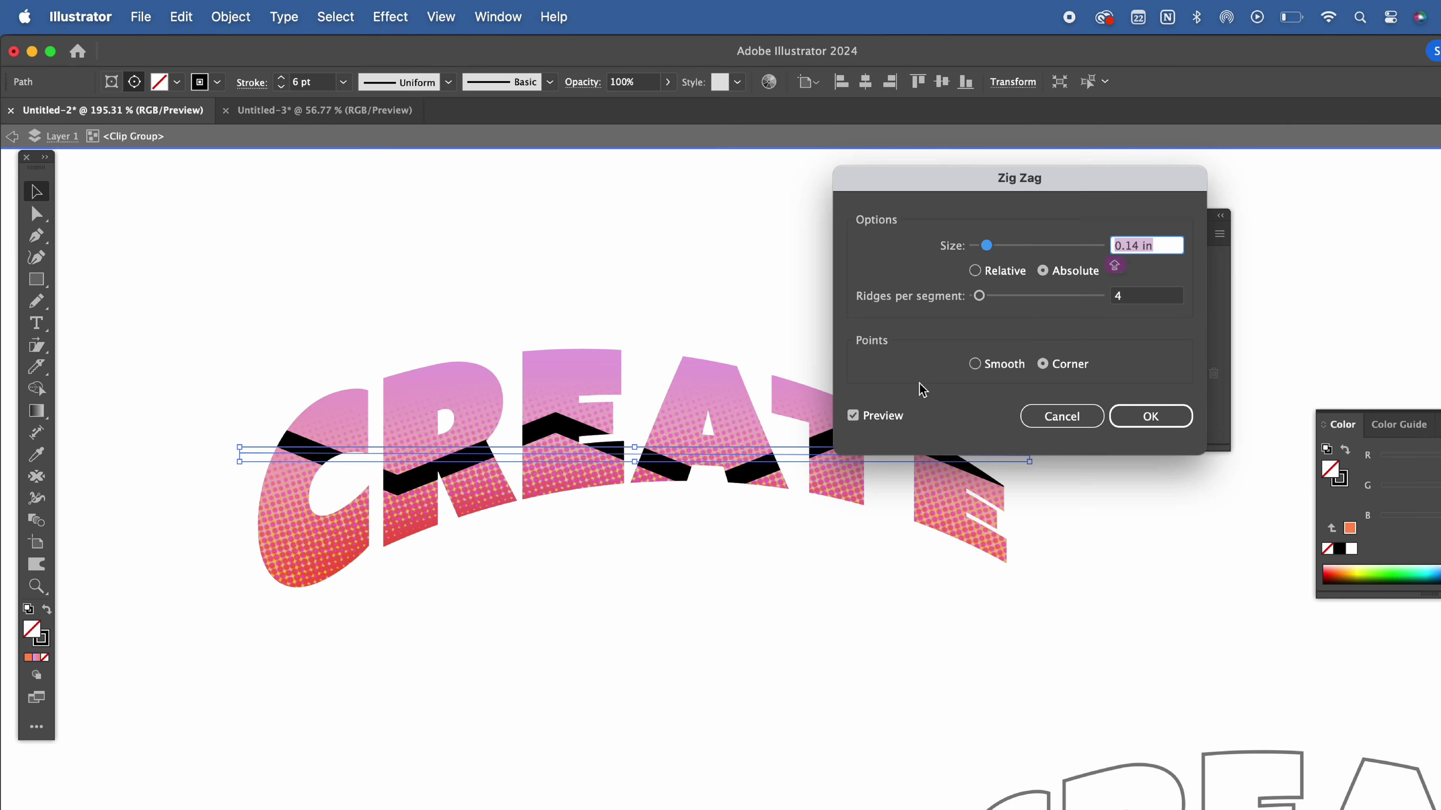
click(974, 364)
drag(986, 245, 979, 245)
drag(979, 295, 998, 296)
click(979, 246)
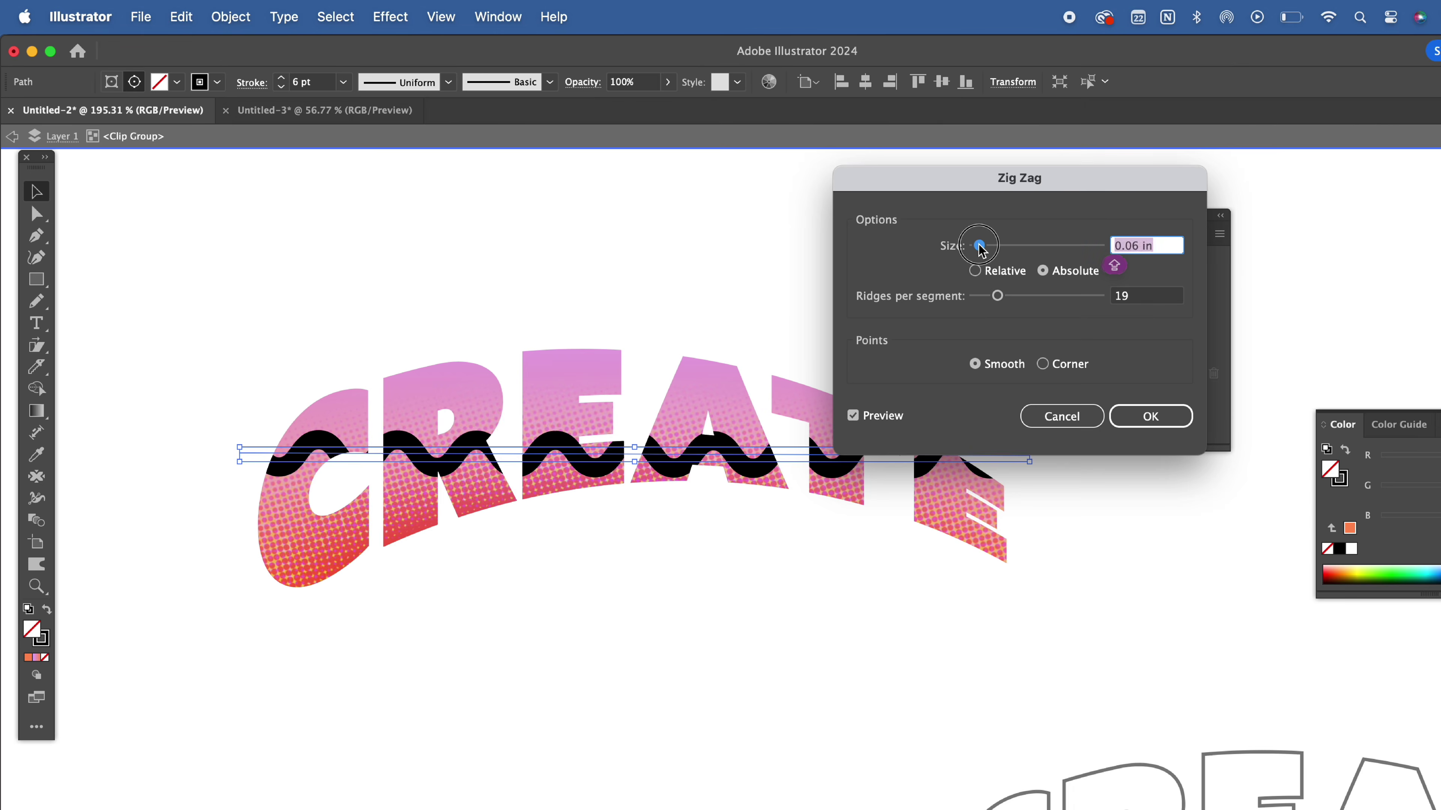
click(1120, 416)
click(250, 217)
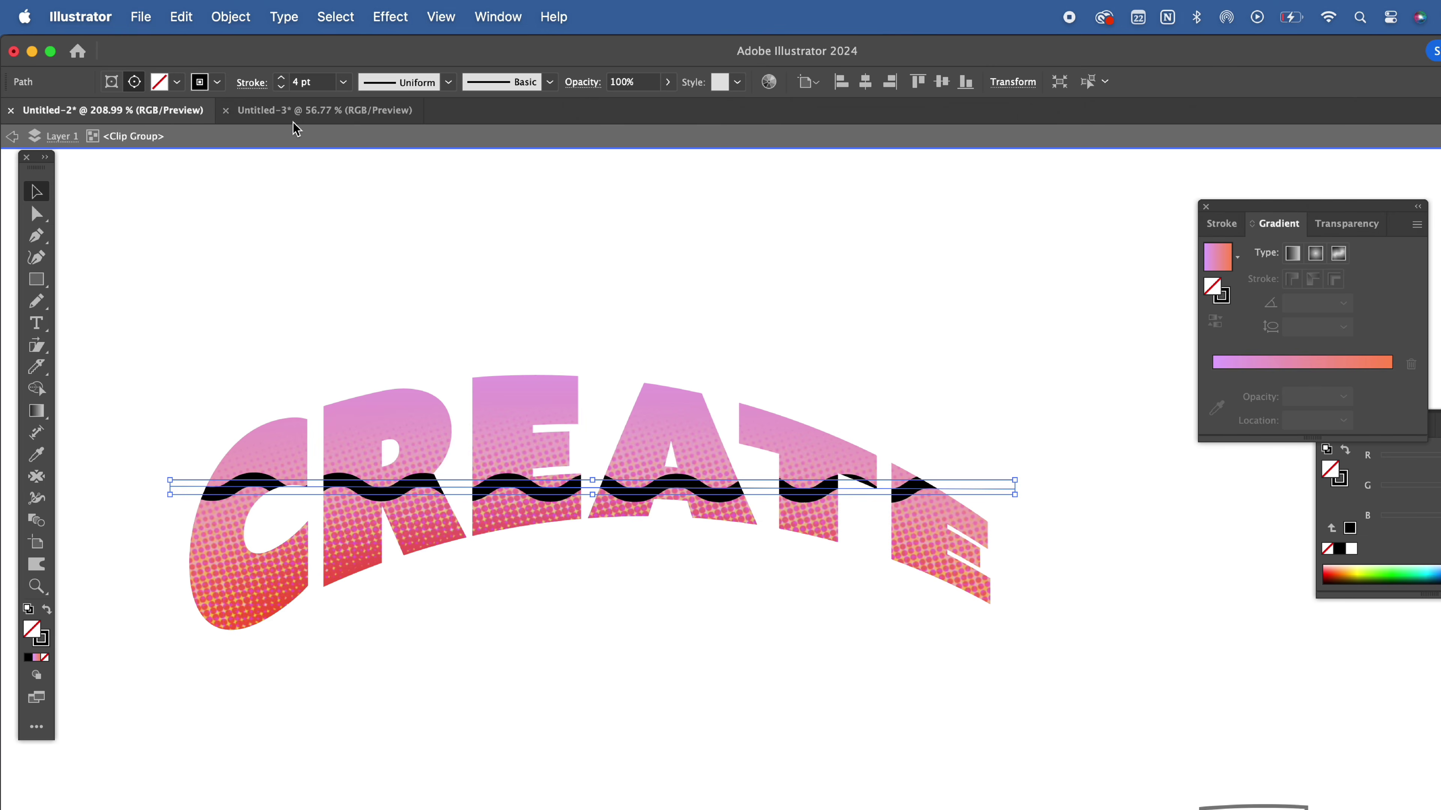
- Outline the stroke of the wavy black line
click(230, 16)
mouse_move(306, 521)
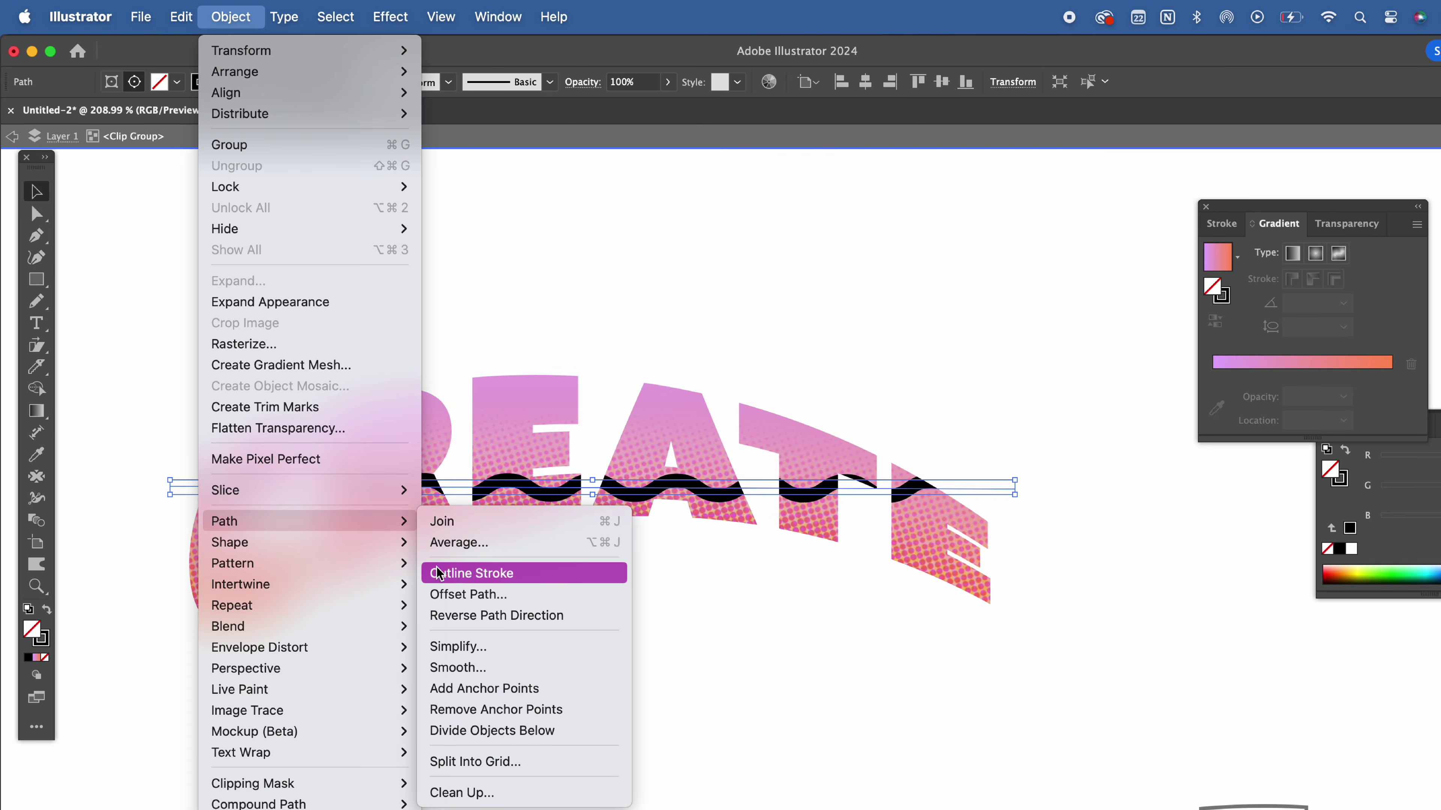
click(444, 571)
- Apply a horizontal Arch warp with horizontal and vertical distortion to the outlined wave, and lower it across the letters
click(391, 17)
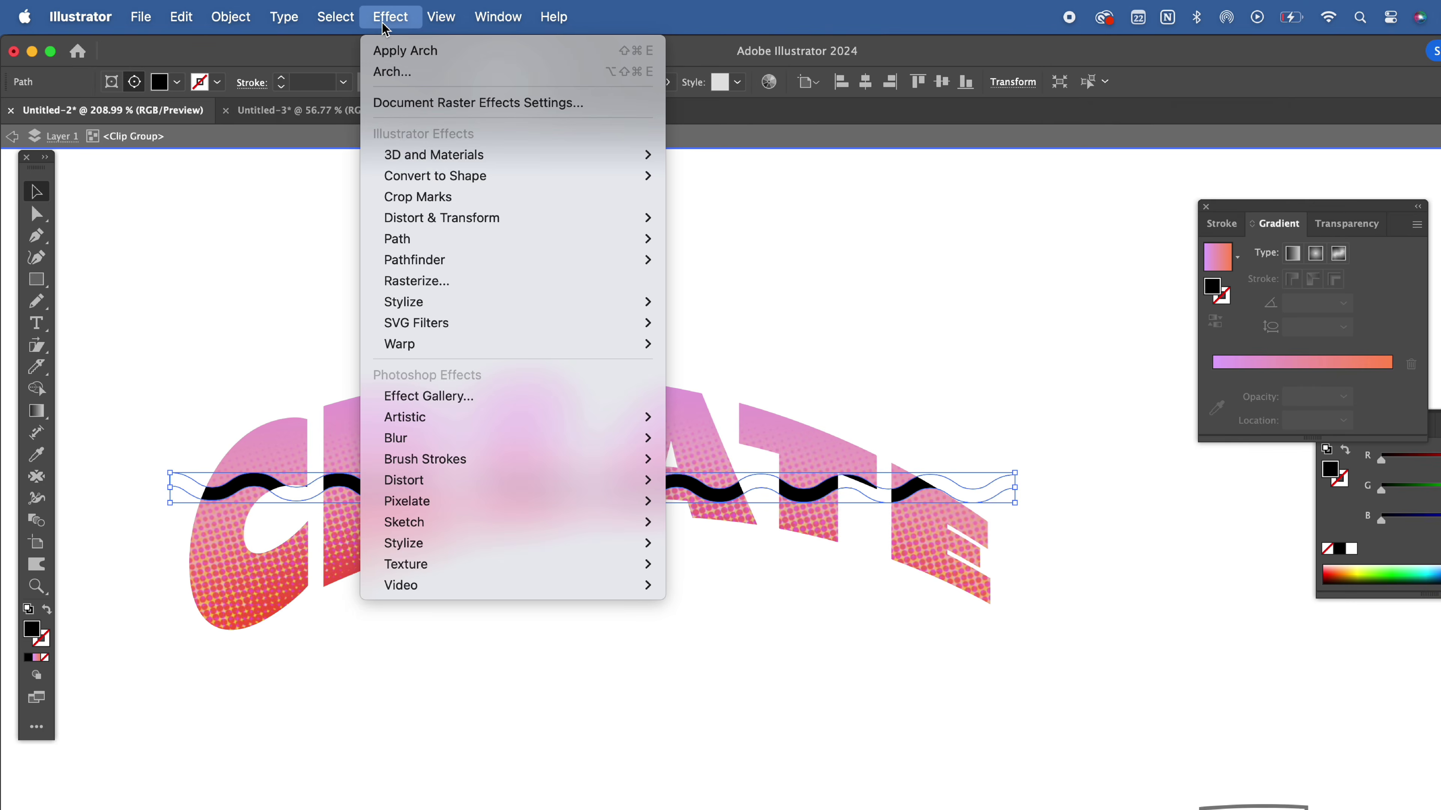
mouse_move(418, 341)
click(684, 412)
drag(1416, 419, 1380, 420)
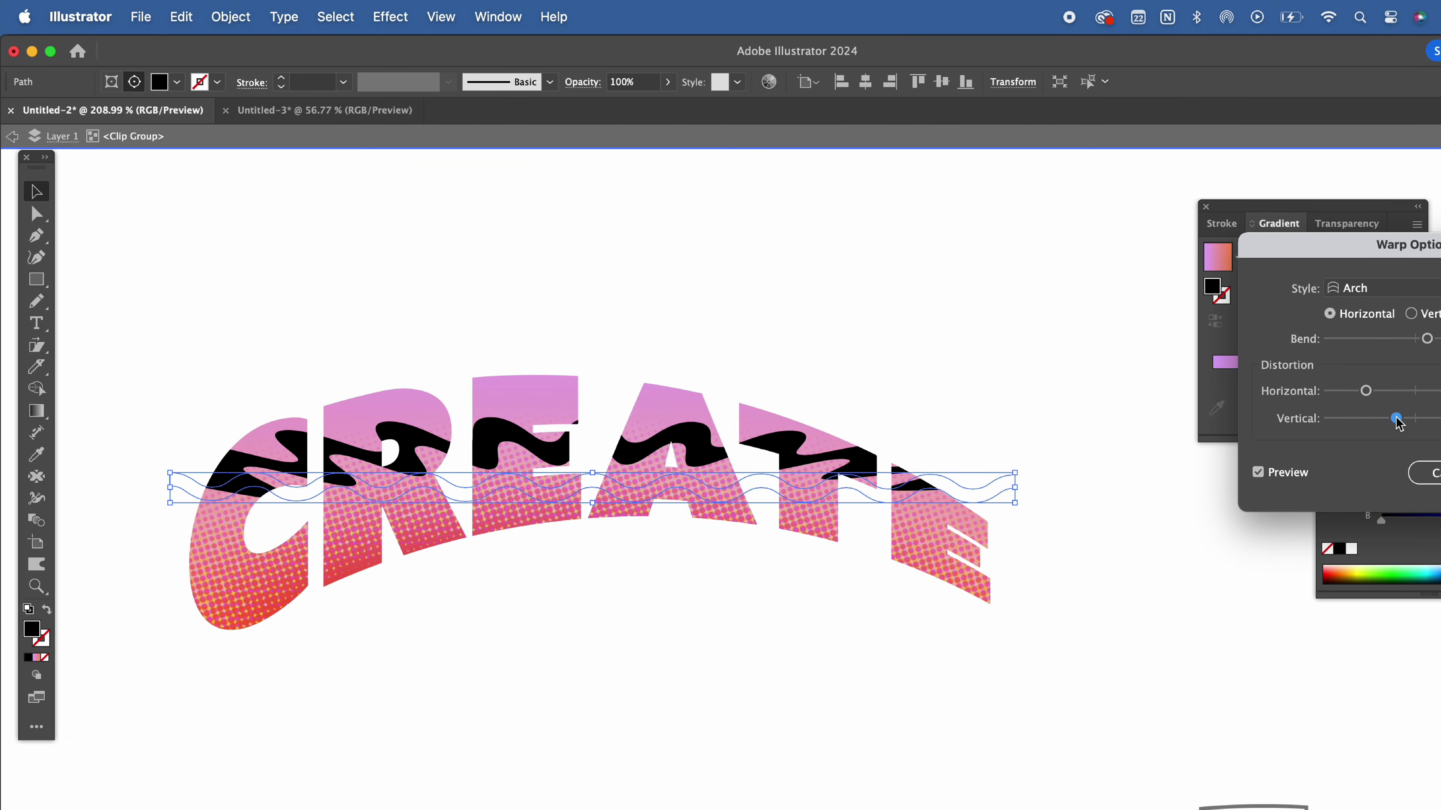
key(Return)
drag(731, 489, 730, 519)
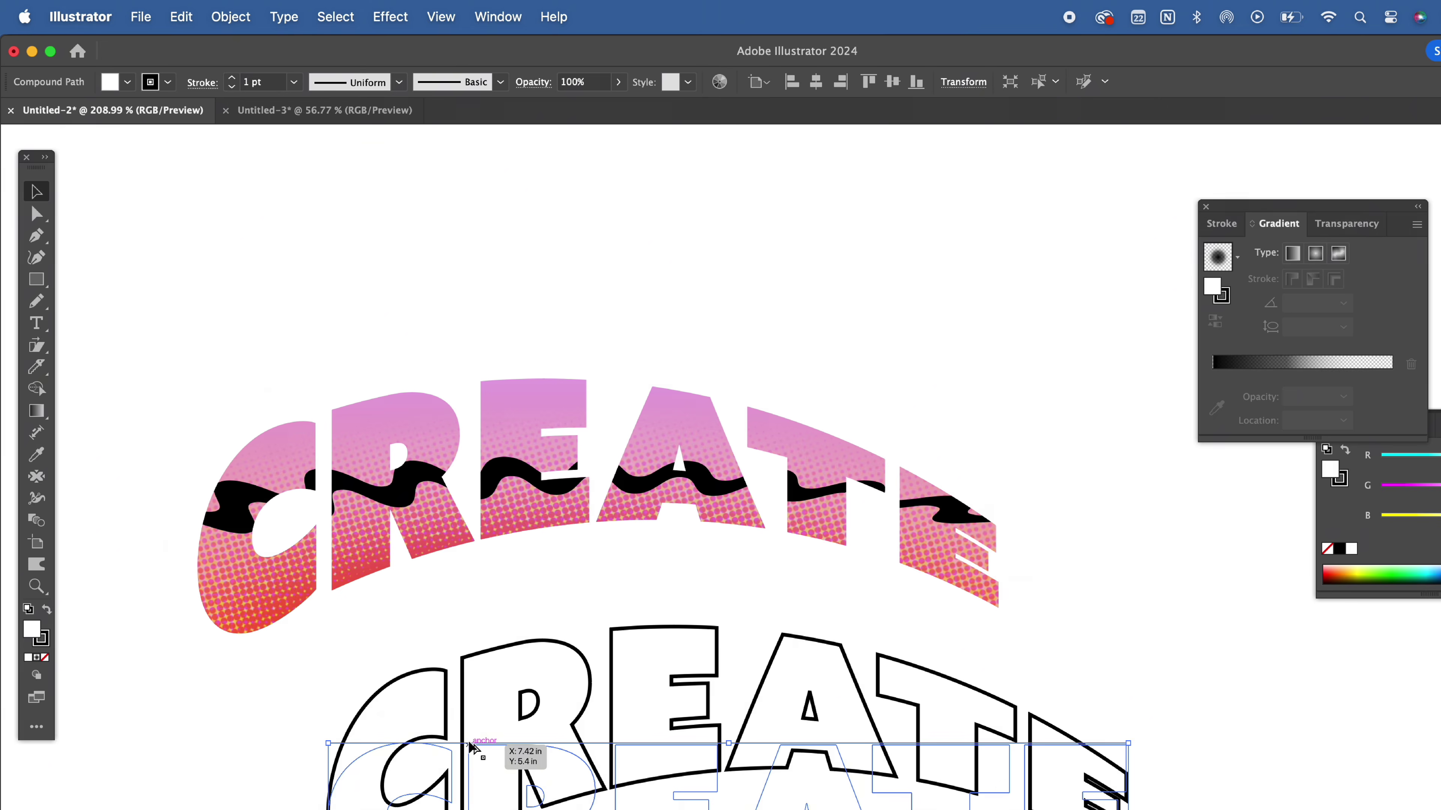
- Place a copy of the black-outlined lettering above the gradient lettering and expand its appearance
drag(471, 747, 489, 283)
drag(661, 739, 1220, 809)
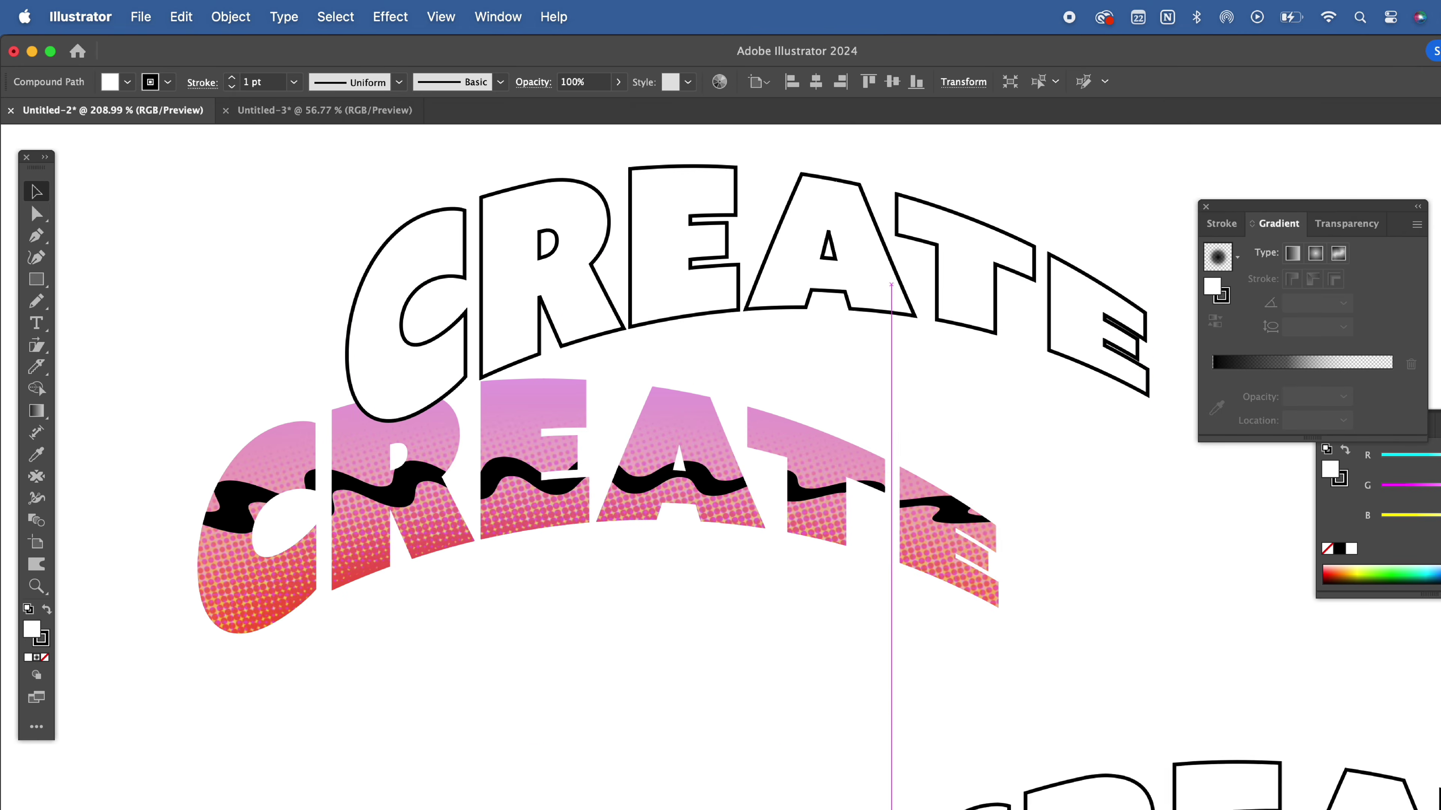
drag(647, 219, 496, 219)
click(231, 17)
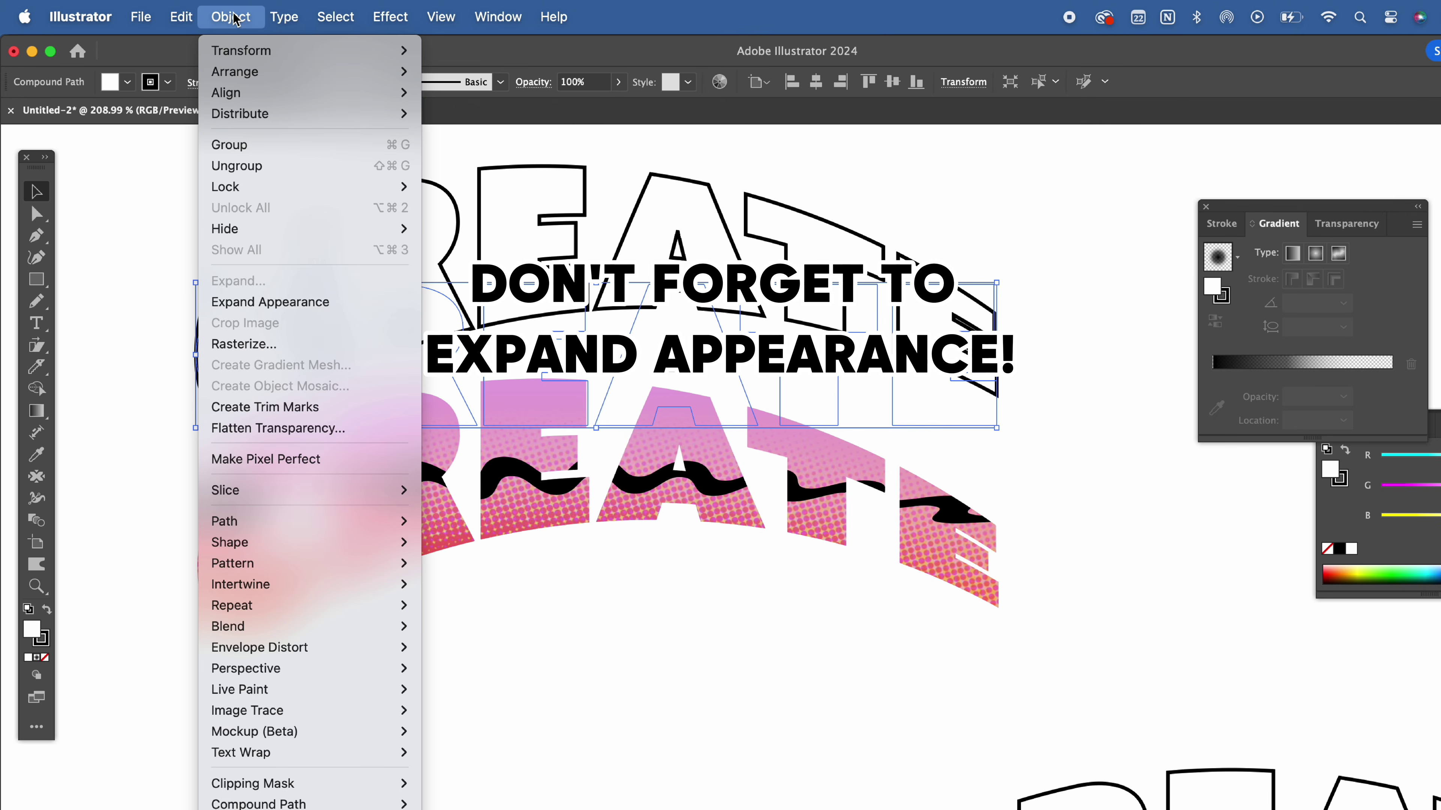
click(260, 302)
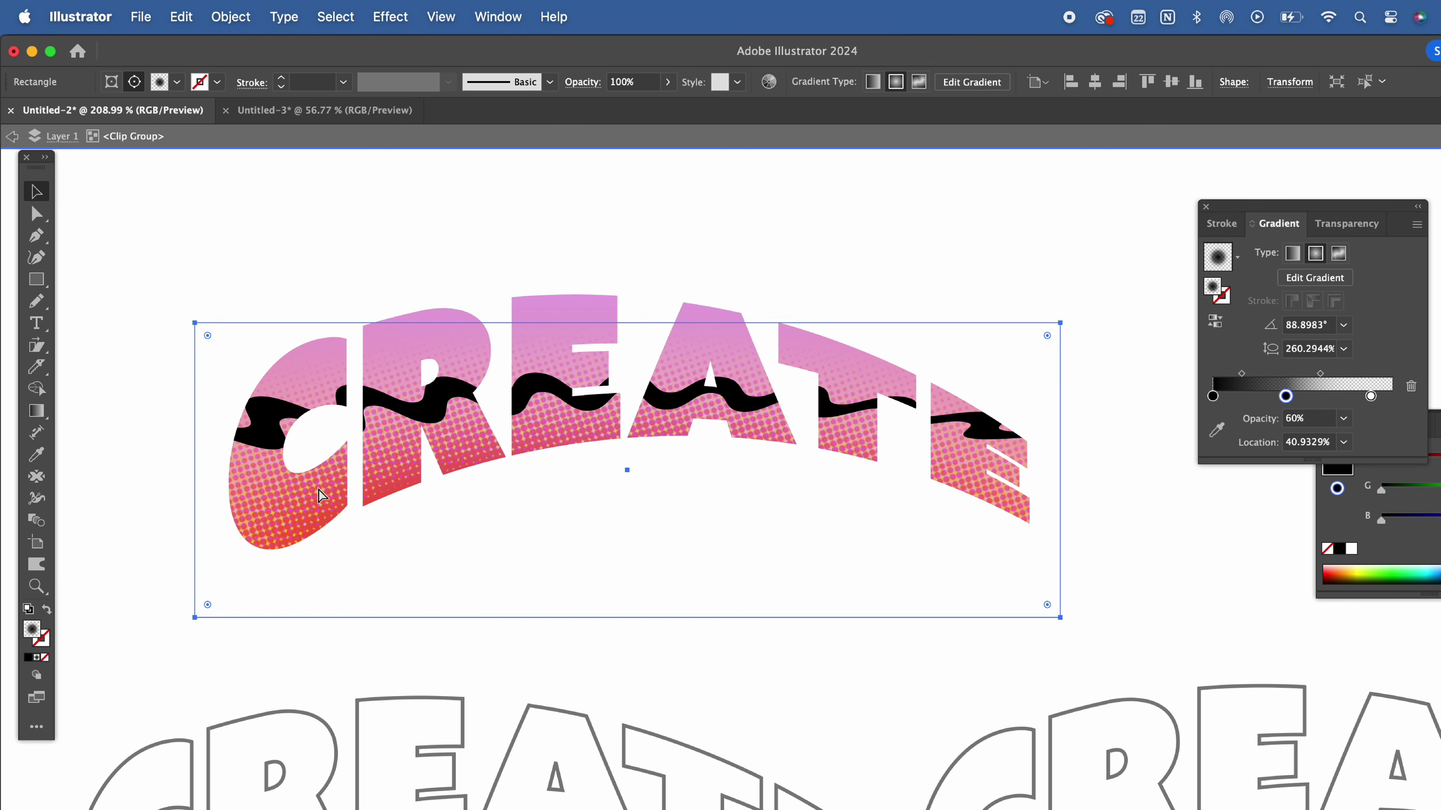
- Paste the letter outline into the clip group, align it over the gradient letters and thicken its stroke
key(super+v)
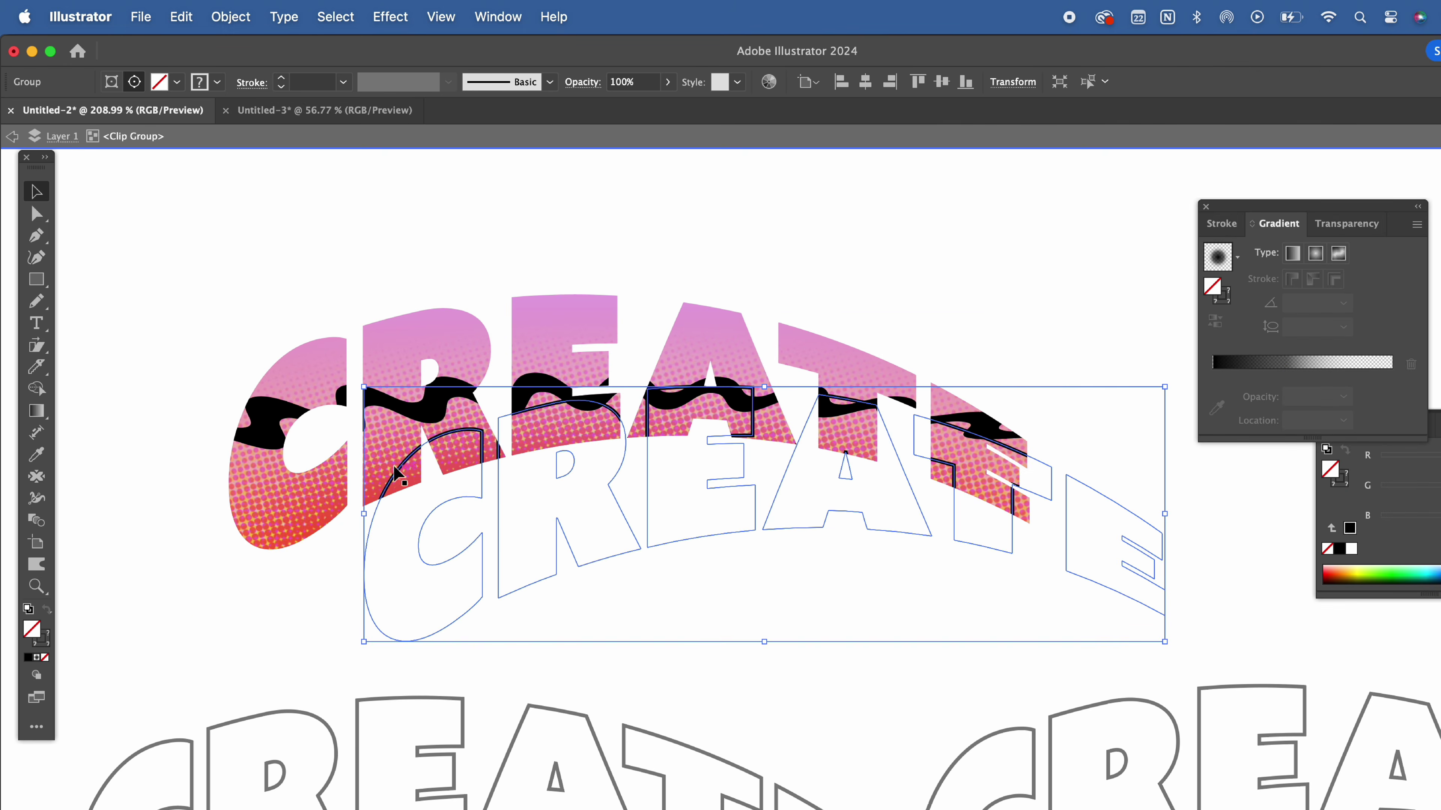
mouse_move(400, 470)
mouse_down()
mouse_move(291, 411)
mouse_move(269, 379)
mouse_up()
click(281, 77)
click(281, 78)
click(281, 78)
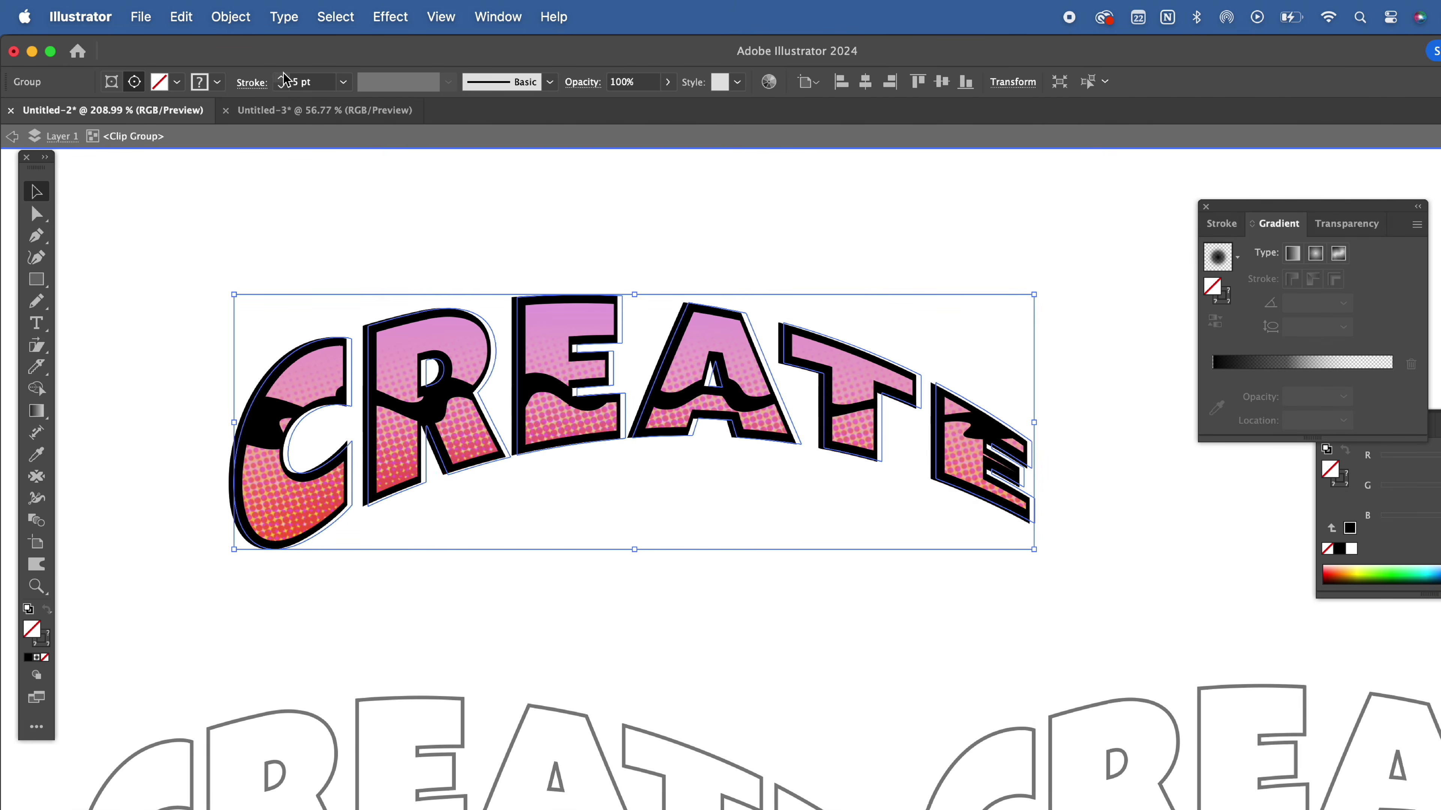
- Give the pasted outline a blend mode that deepens the gradient colours beneath, with a 3 pt stroke
click(582, 82)
click(433, 112)
click(431, 287)
click(300, 377)
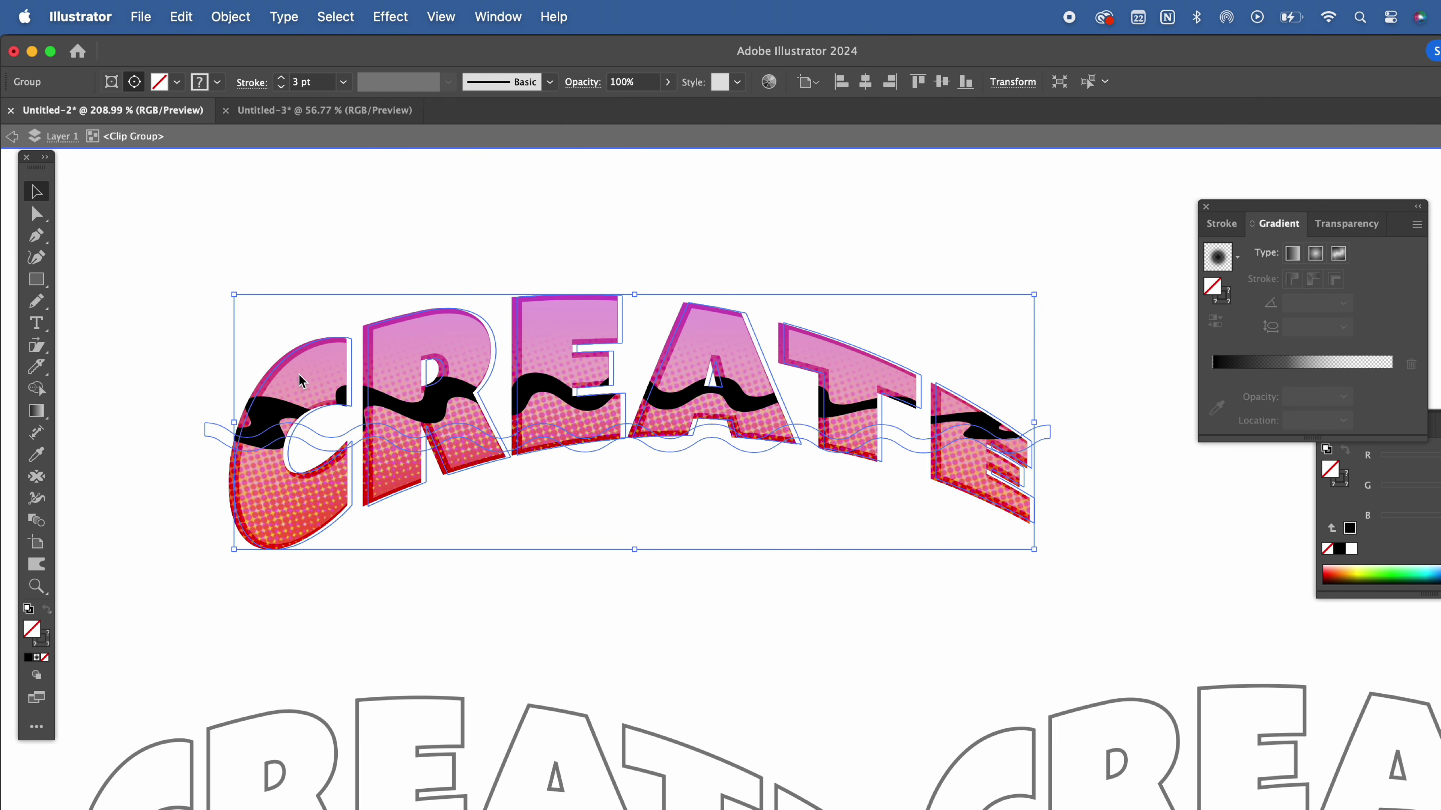
- Shift the blended outline slightly upward over the gradient letters and leave the clip group
scroll(299, 375, up, 3)
mouse_move(331, 326)
mouse_down()
mouse_move(314, 330)
mouse_move(334, 333)
mouse_move(335, 315)
mouse_up()
scroll(331, 332, up, 5)
scroll(347, 316, down, 8)
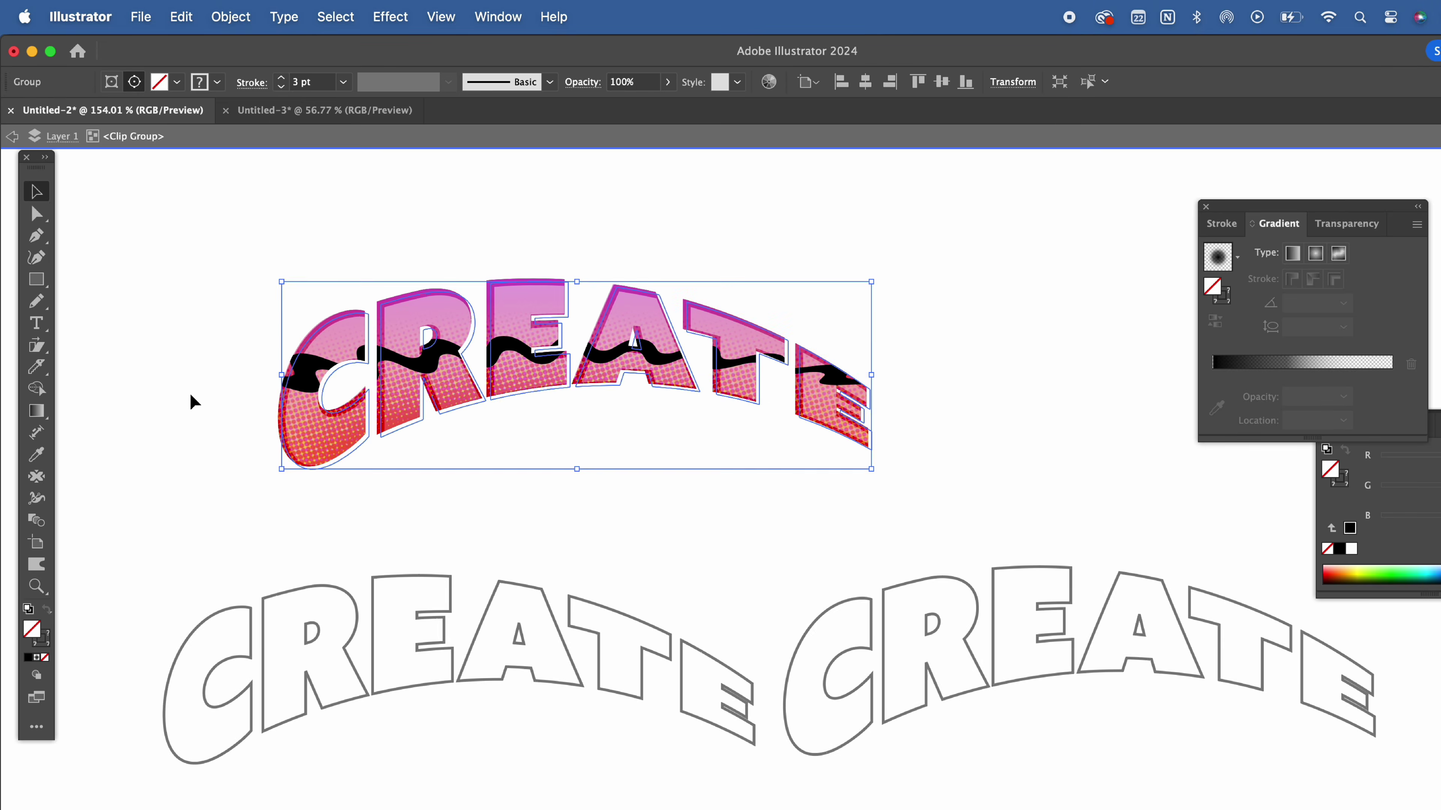
double_click(187, 400)
- Paste a copy of the black letter outline over the gradient lettering and centre the two on each other horizontally and vertically
scroll(569, 729, up, 1)
click(569, 730)
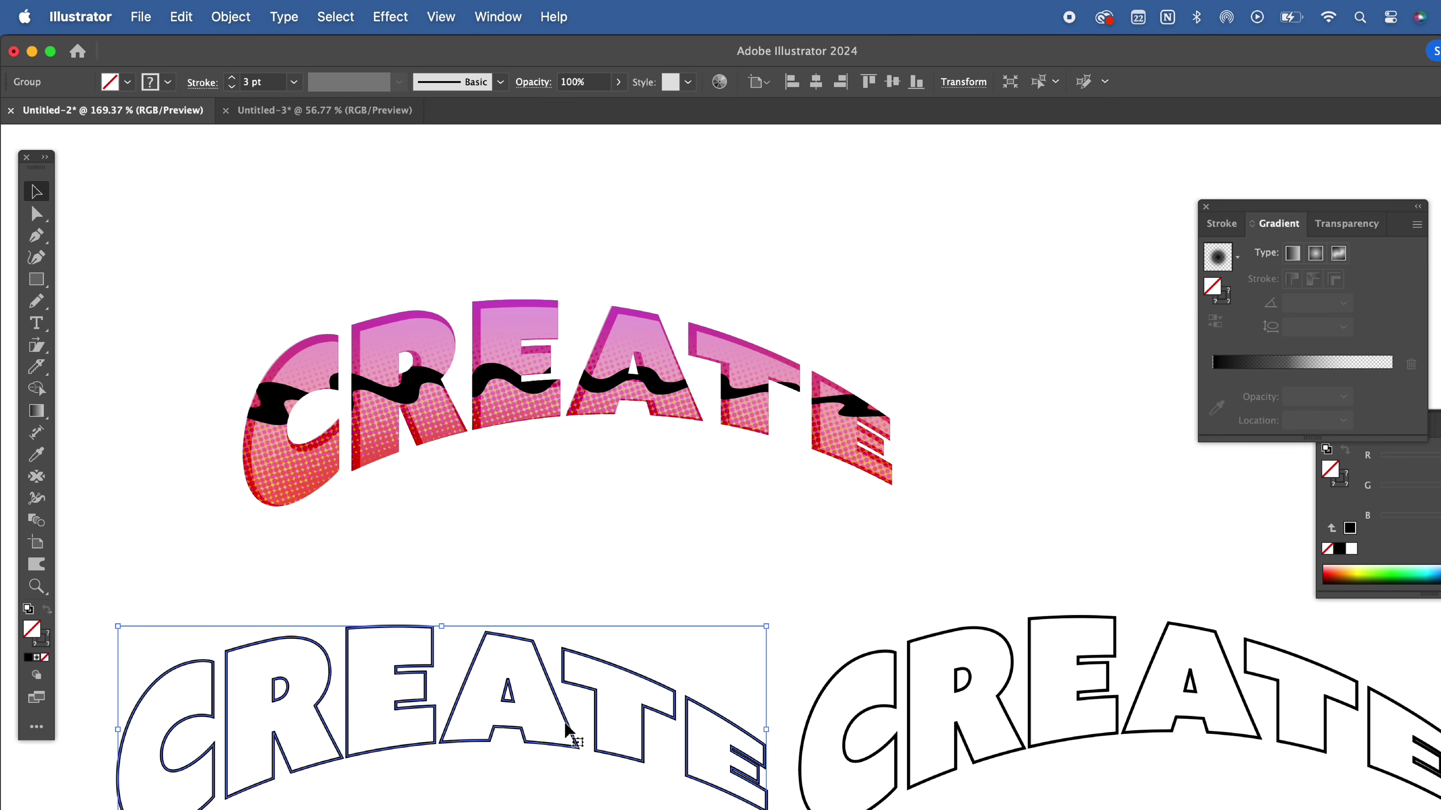
key(super+v)
drag(596, 555, 416, 453)
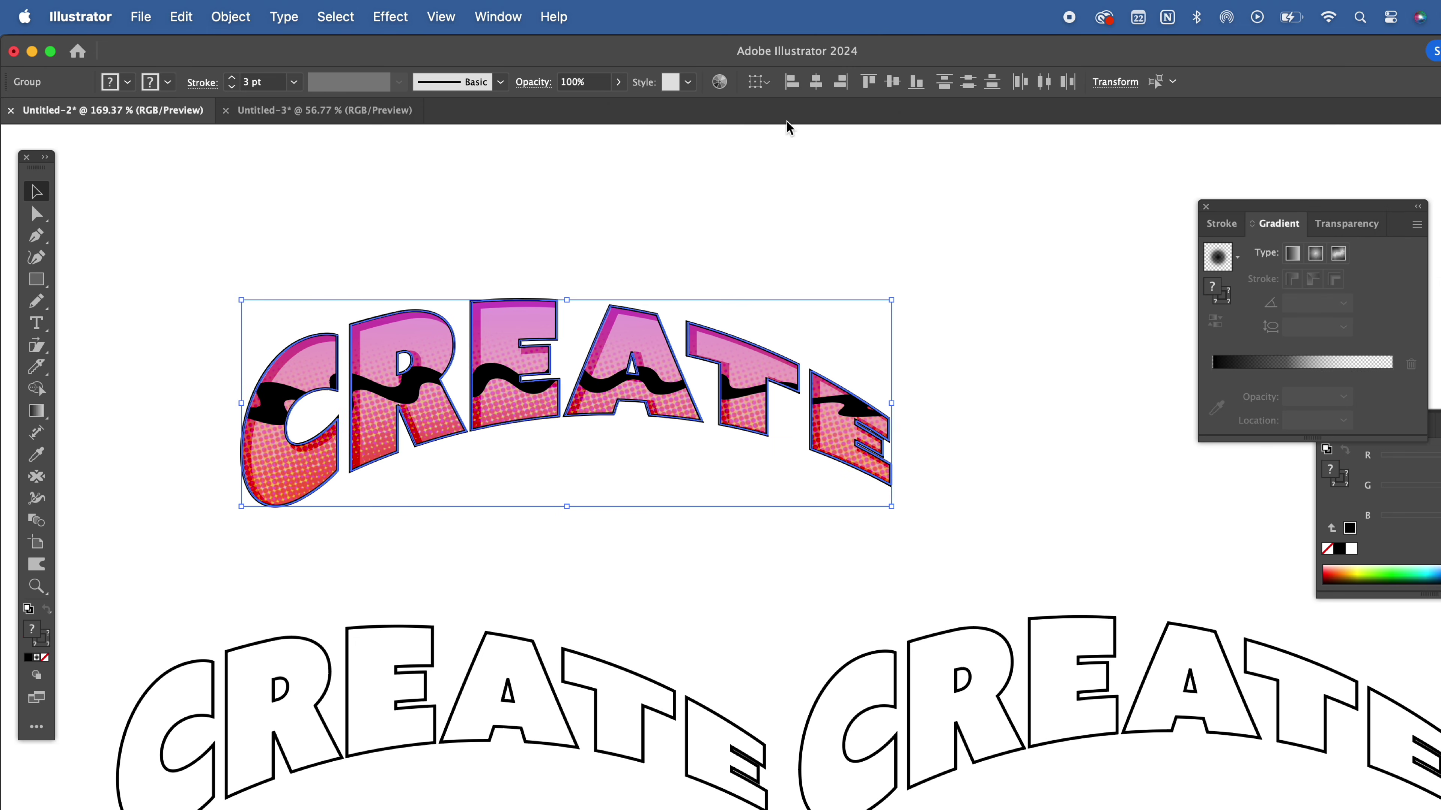
click(818, 84)
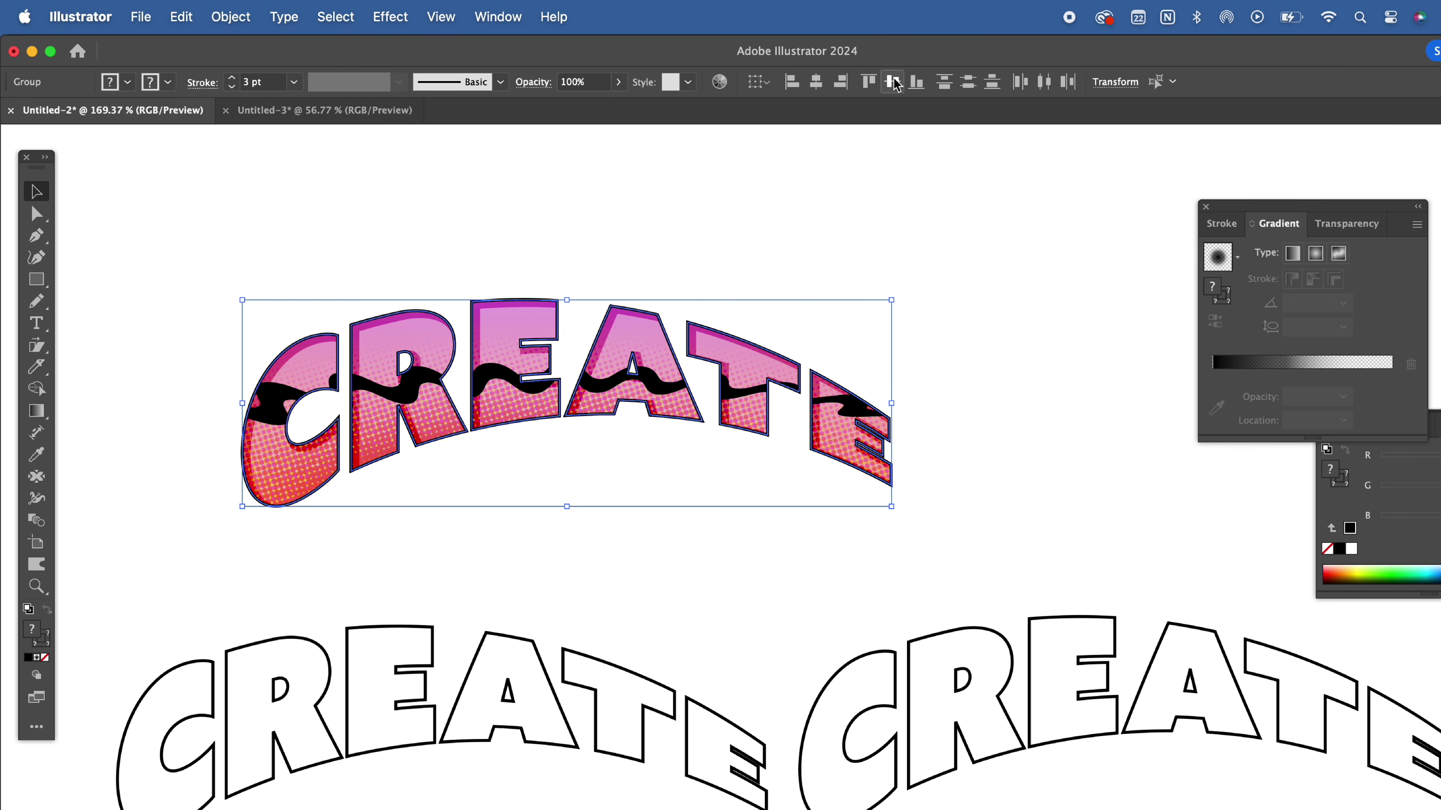
click(745, 249)
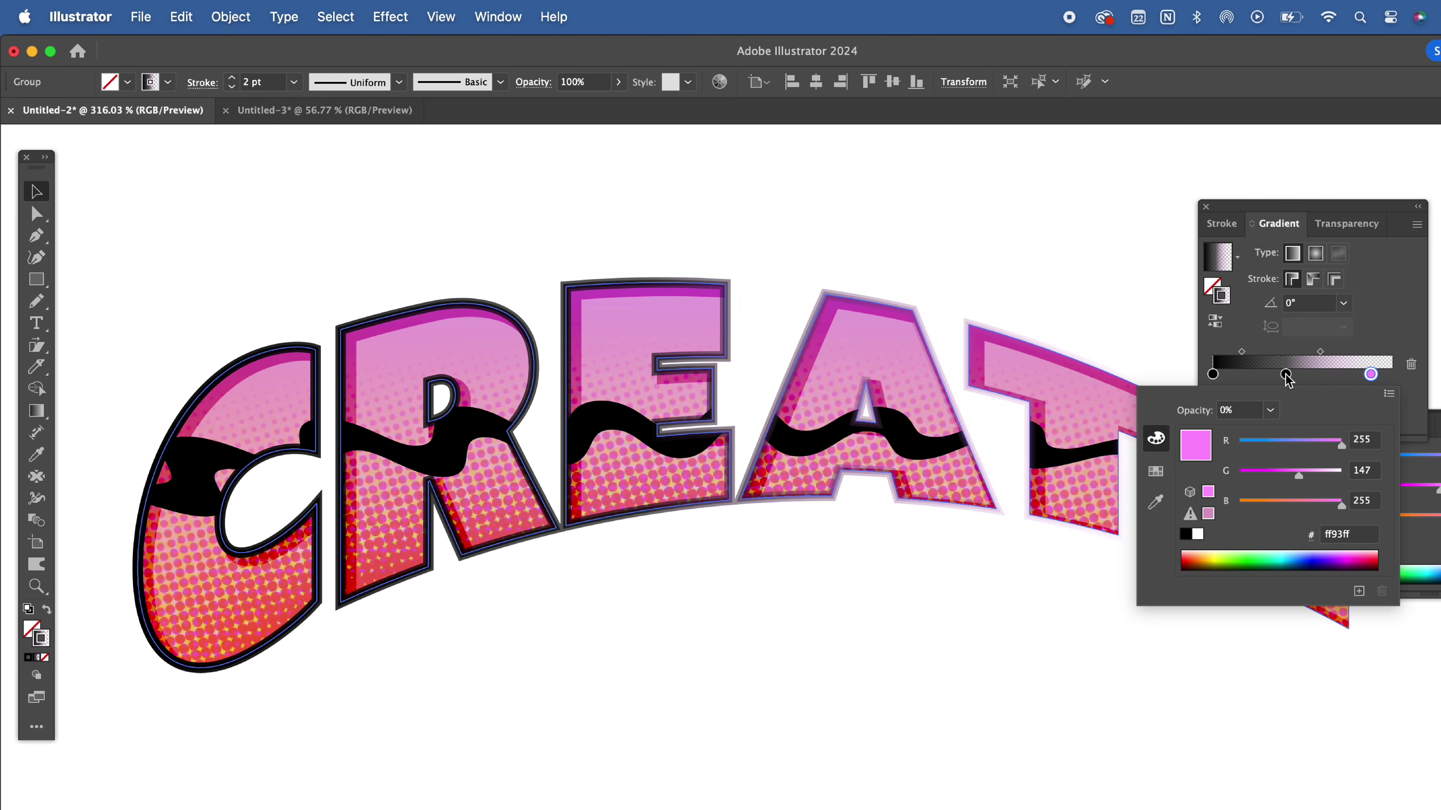
- Remove the middle black stop from the outline's gradient stroke and set the pink stop's opacity to 100%
key(Escape)
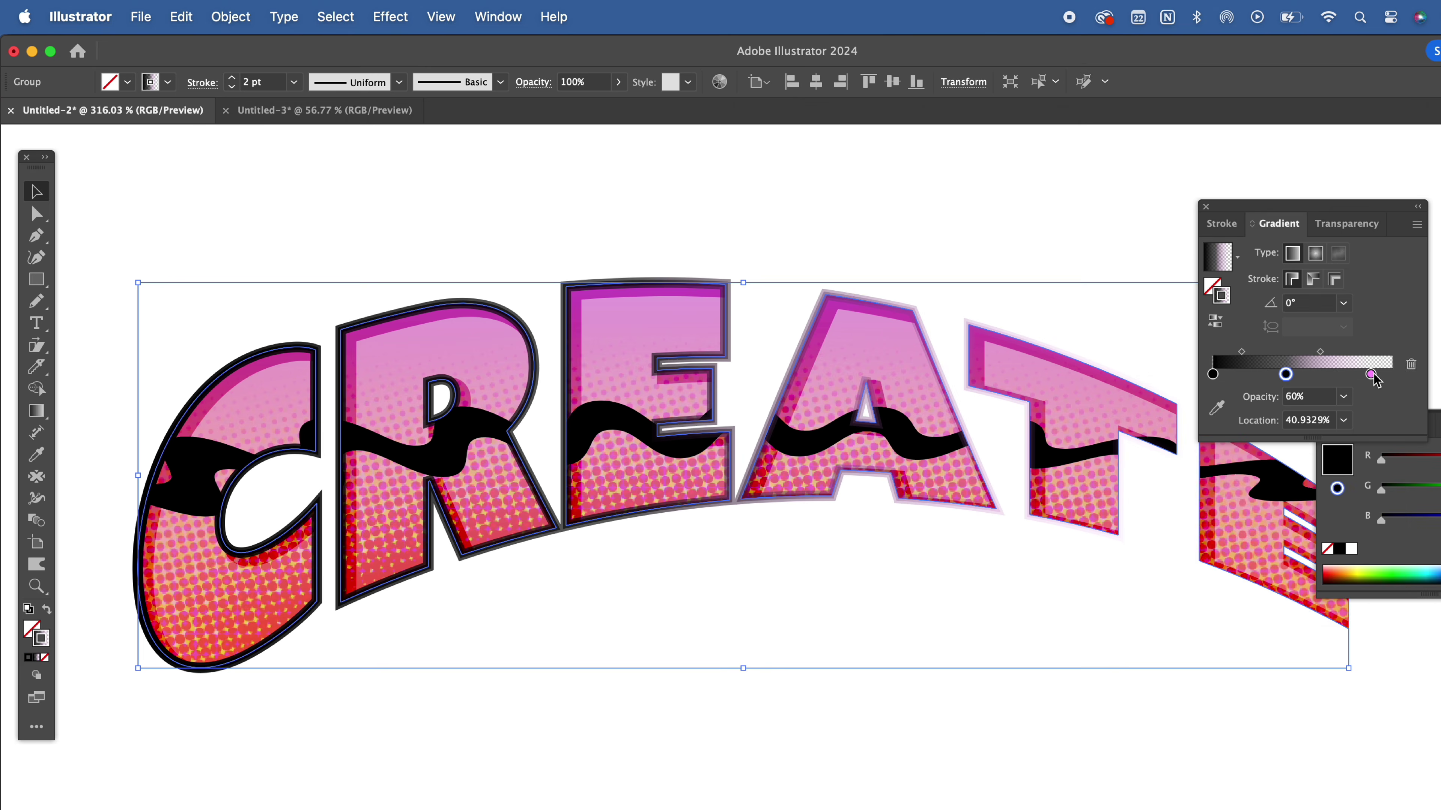
click(1411, 367)
click(1369, 617)
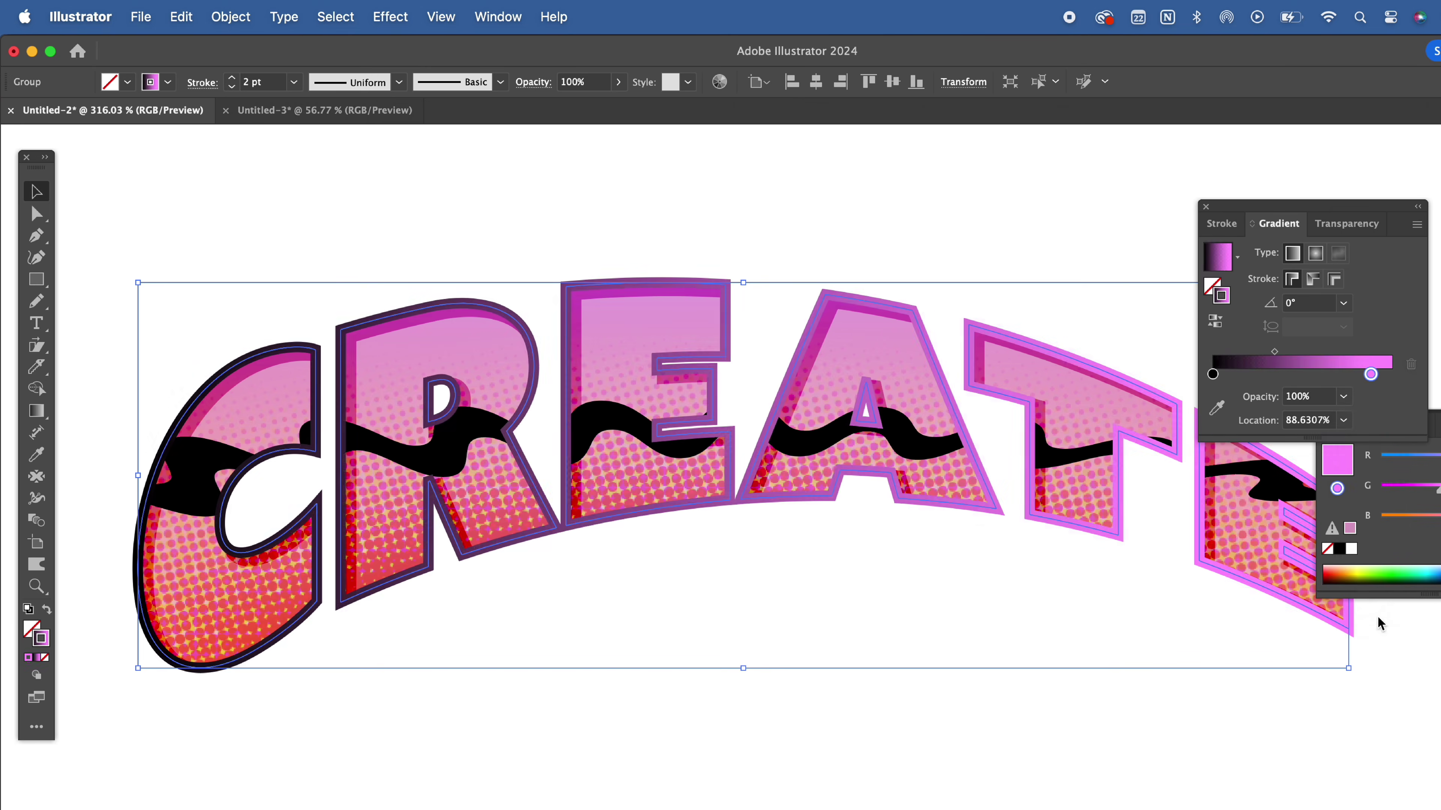
click(1334, 279)
- Replace the outline's gradient stroke with a solid bright purple
click(27, 657)
double_click(40, 637)
click(1014, 441)
click(1334, 438)
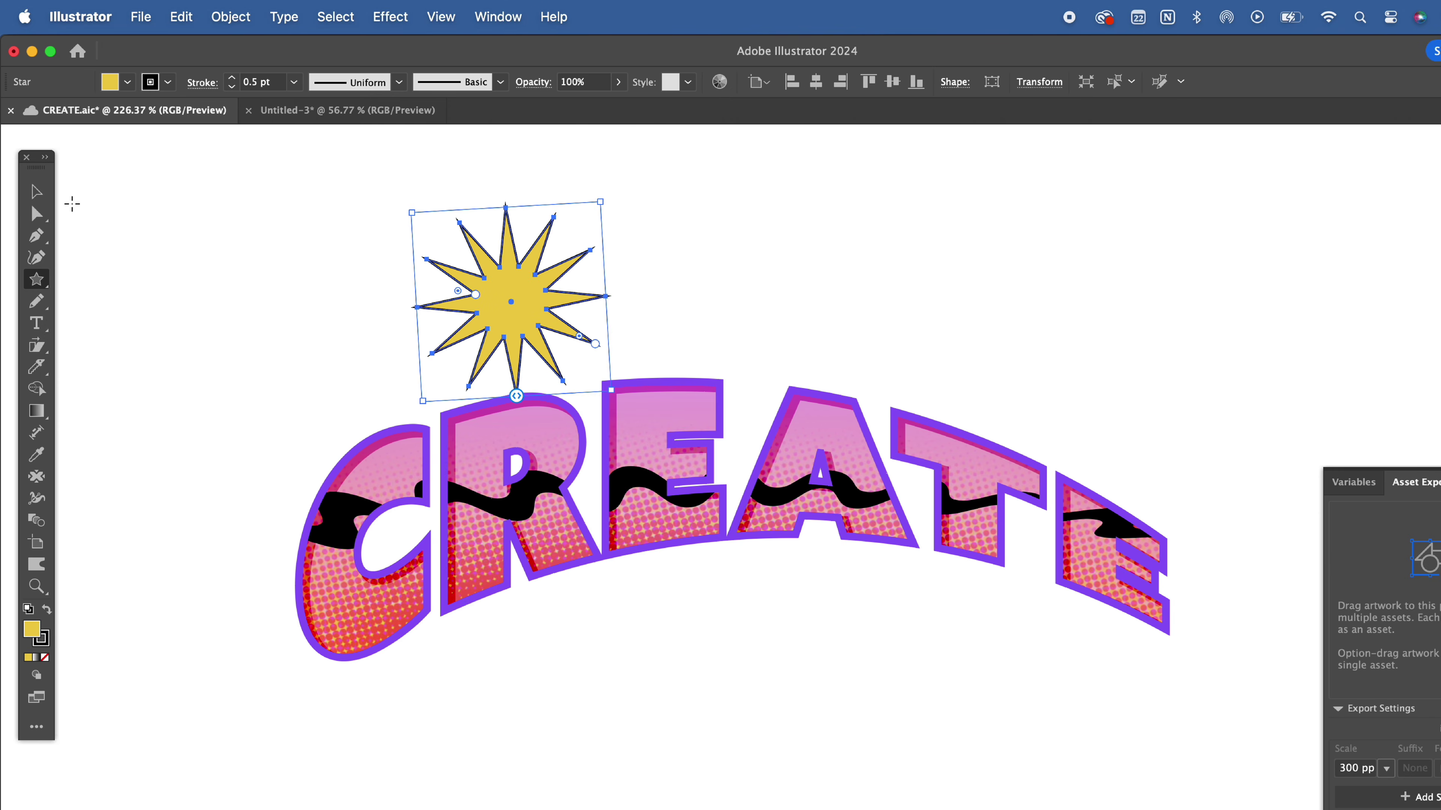
- Reshape the yellow star above the lettering into a slim star with four points
click(35, 191)
scroll(486, 303, up, 5)
drag(546, 684, 300, 636)
mouse_move(426, 398)
mouse_down()
mouse_move(385, 404)
mouse_move(414, 396)
mouse_up()
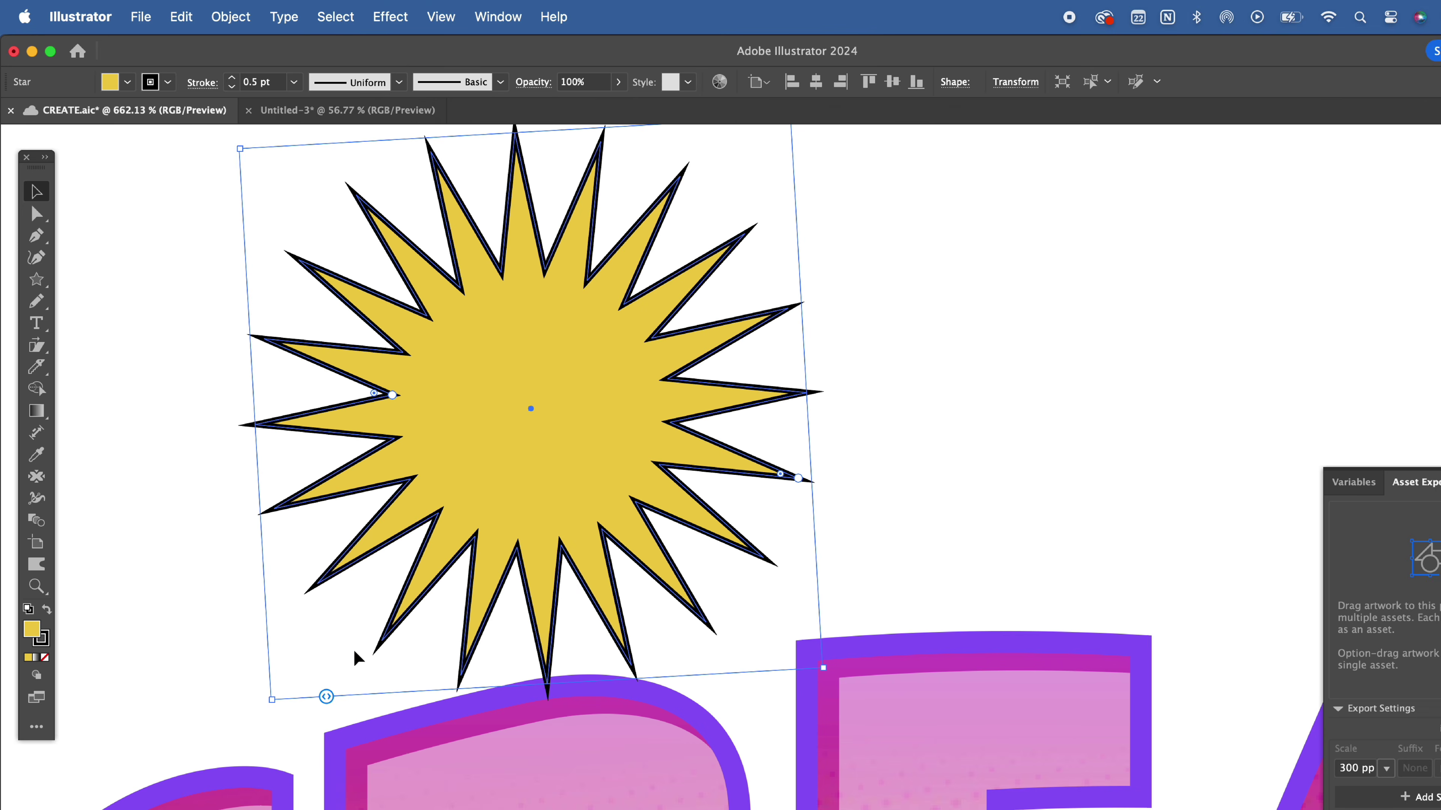
drag(326, 697, 778, 623)
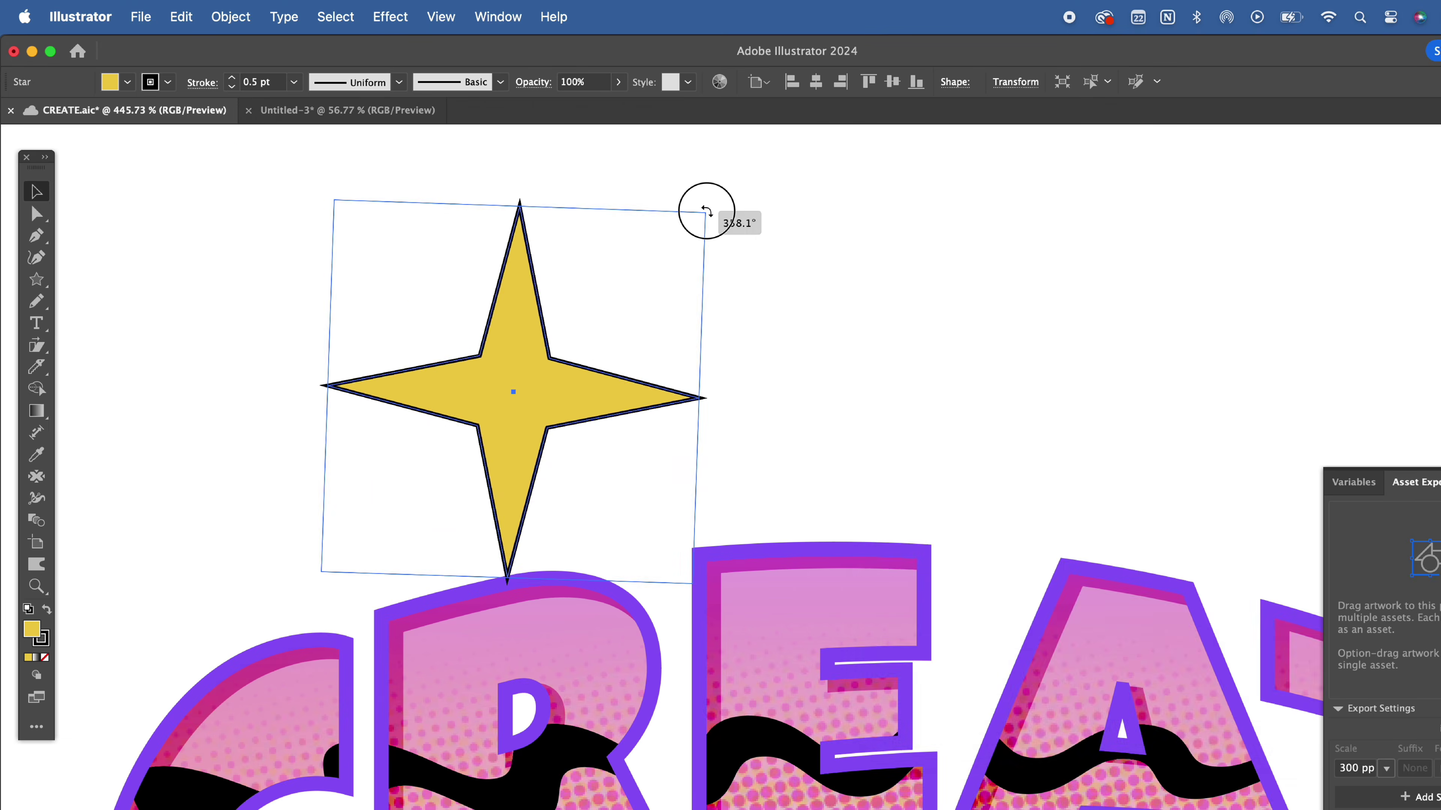
- Duplicate the green four-point star across the A, the T and the final E of the lettering
drag(818, 388, 1071, 392)
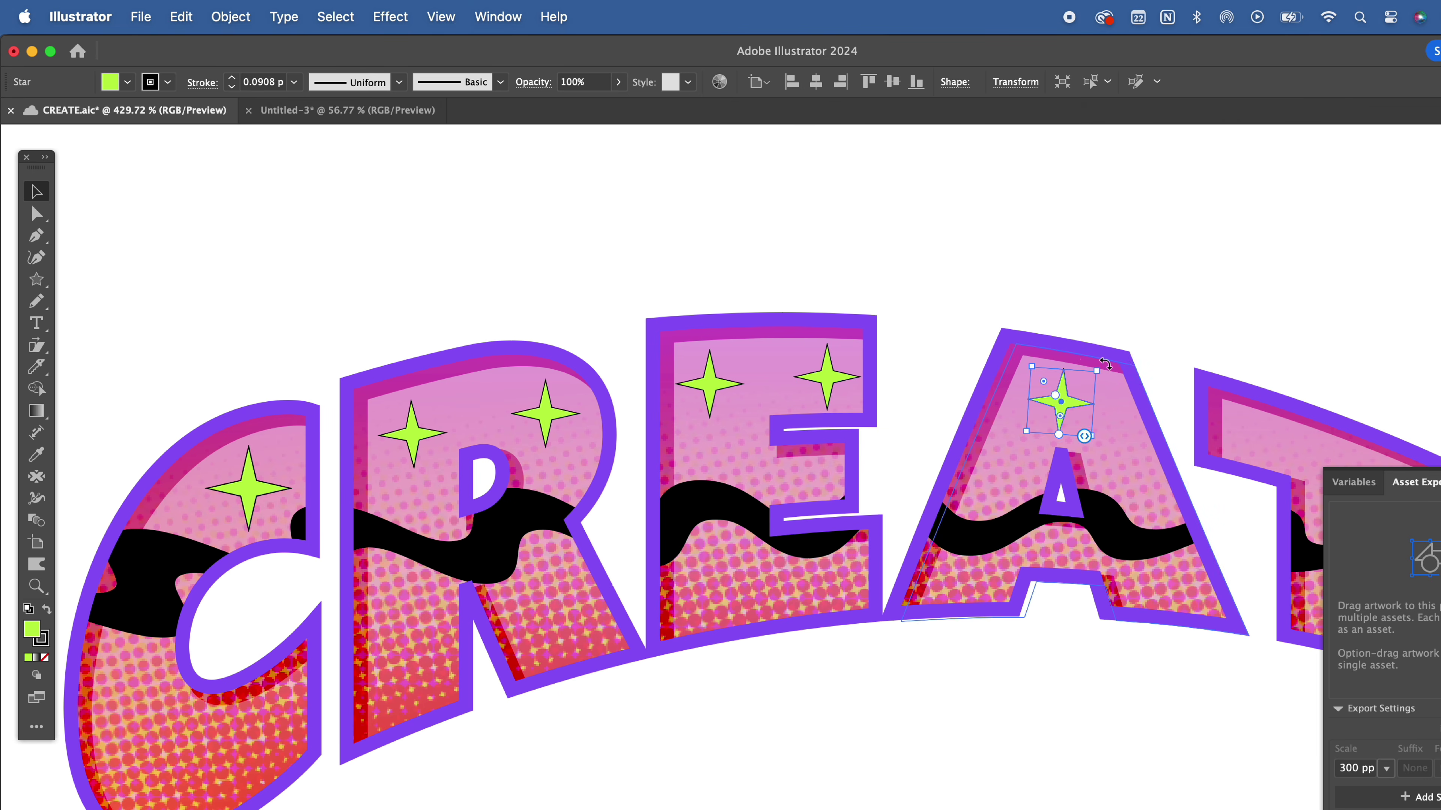
scroll(1105, 363, down, 3)
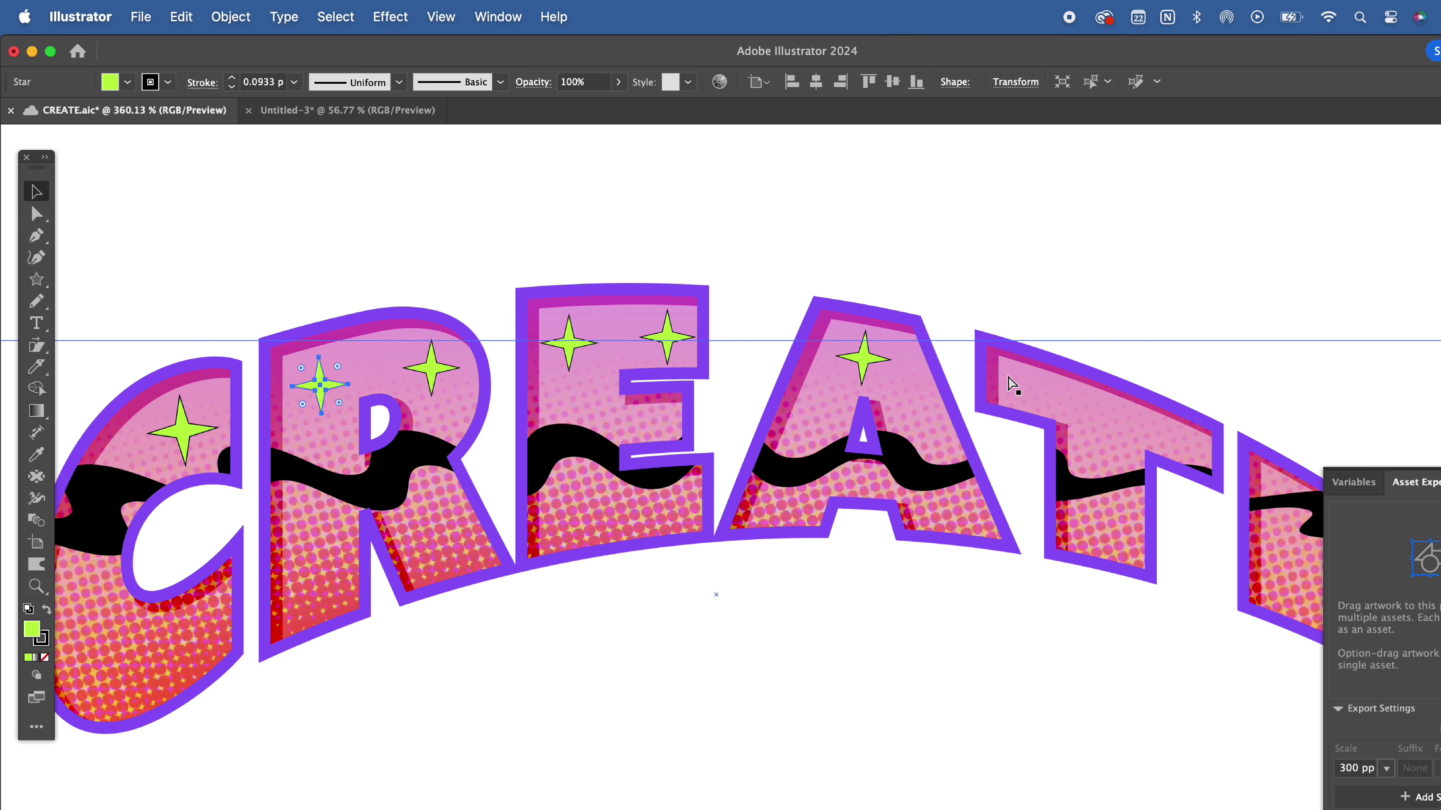
scroll(878, 363, up, 3)
scroll(882, 366, right, 3)
drag(695, 402, 867, 406)
drag(280, 290, 1152, 658)
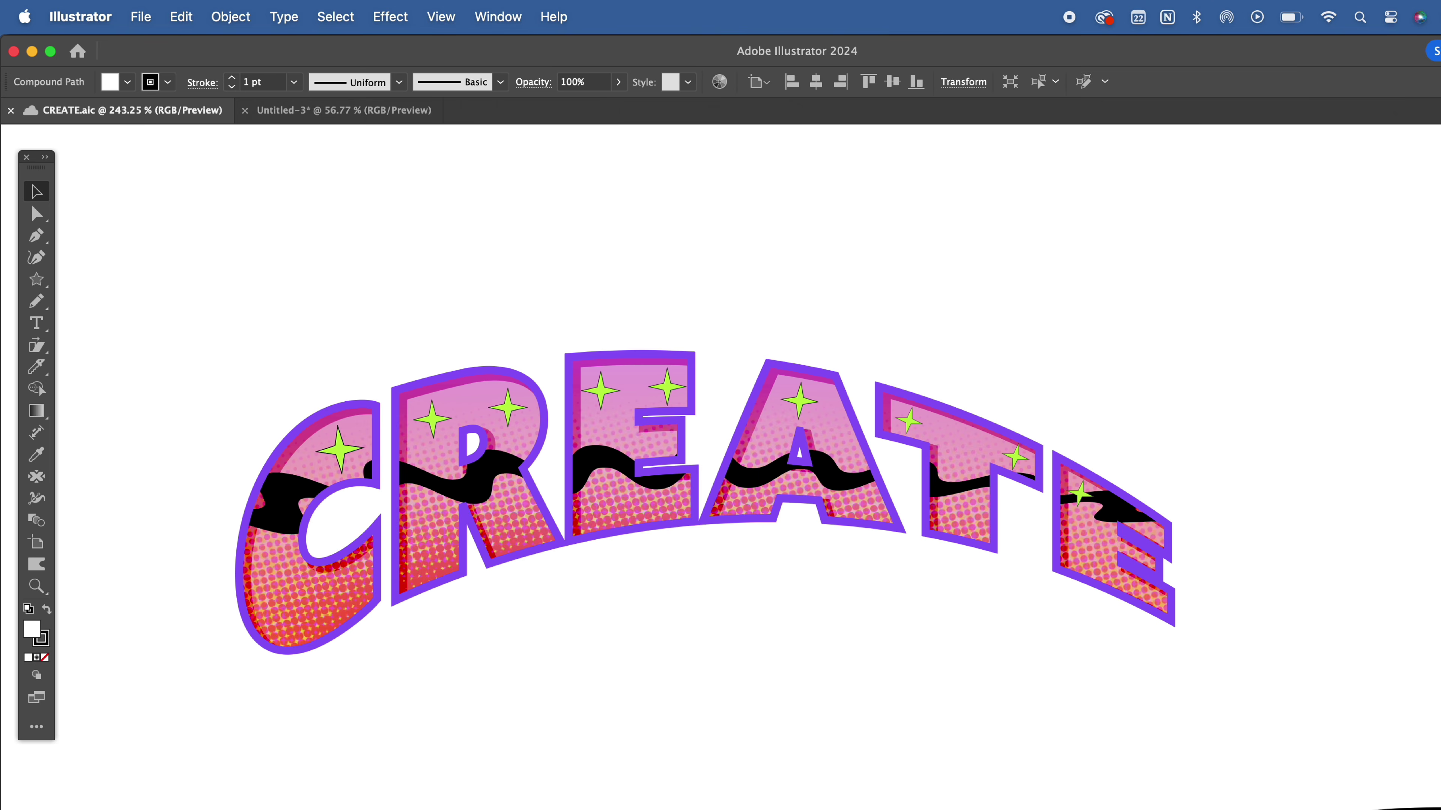
- Place a copy of the outlined lettering just below the artwork with fill and stroke swapped, and duplicate it slightly lower
scroll(720, 467, down, 5)
scroll(720, 467, down, 3)
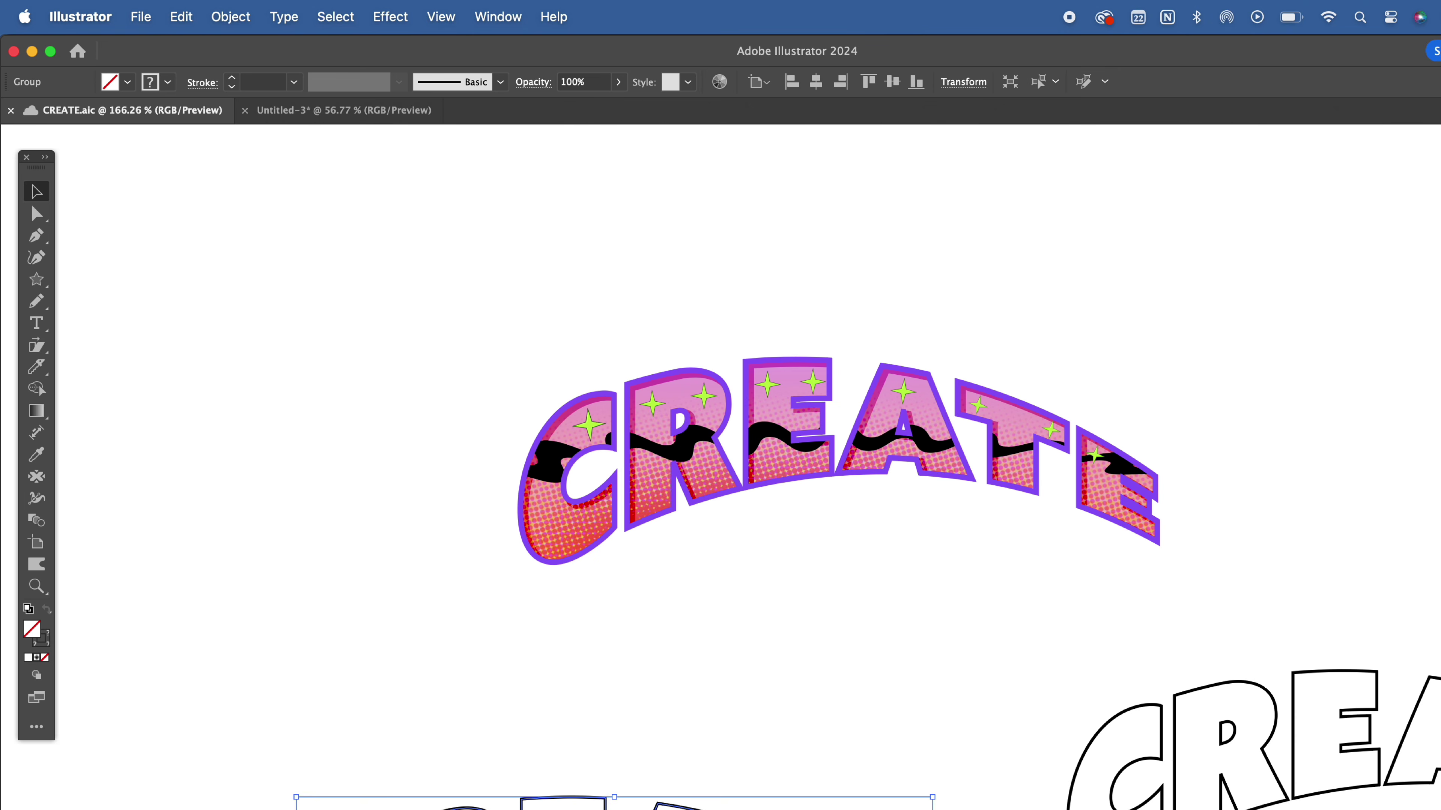
drag(774, 806, 905, 590)
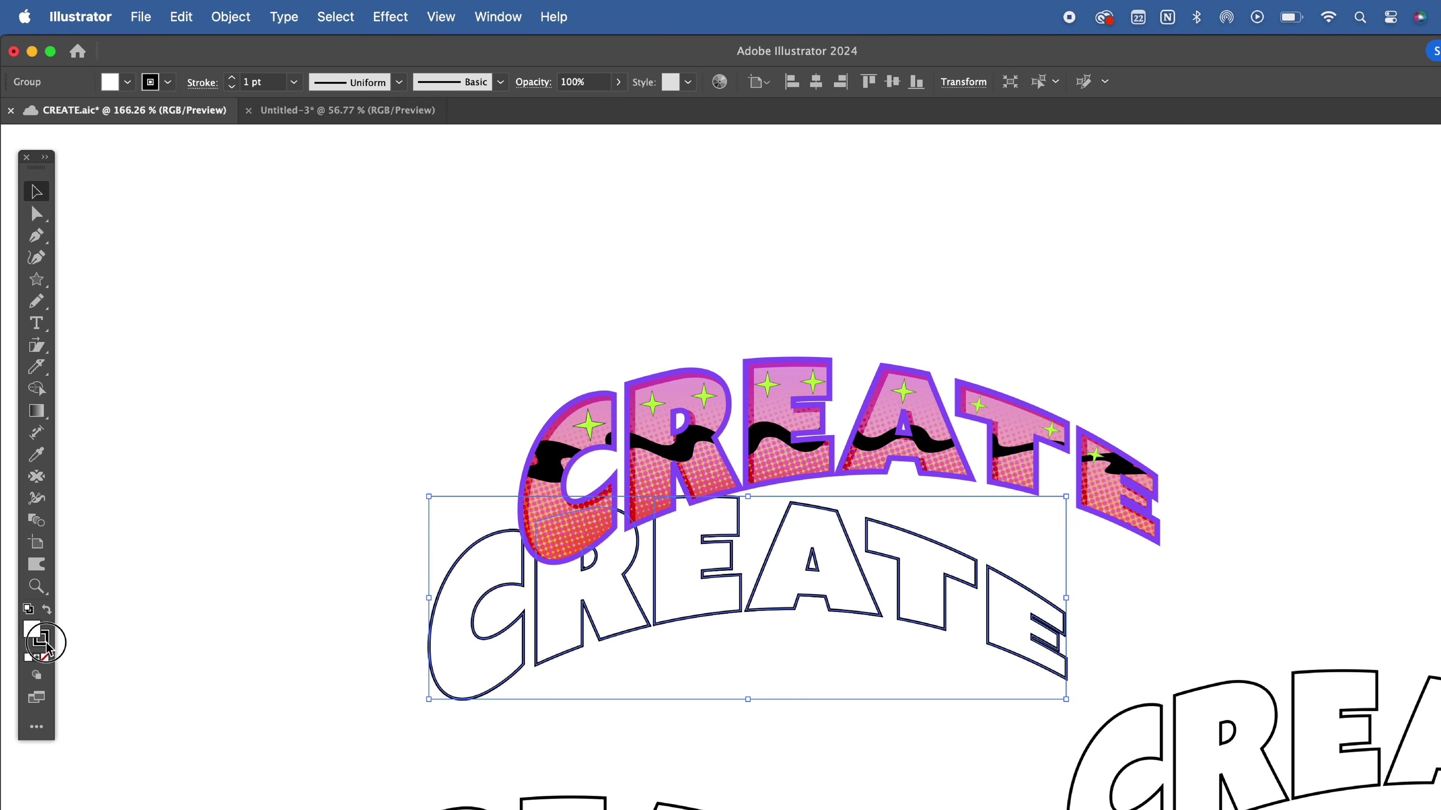
key(shift+x)
drag(788, 595, 825, 686)
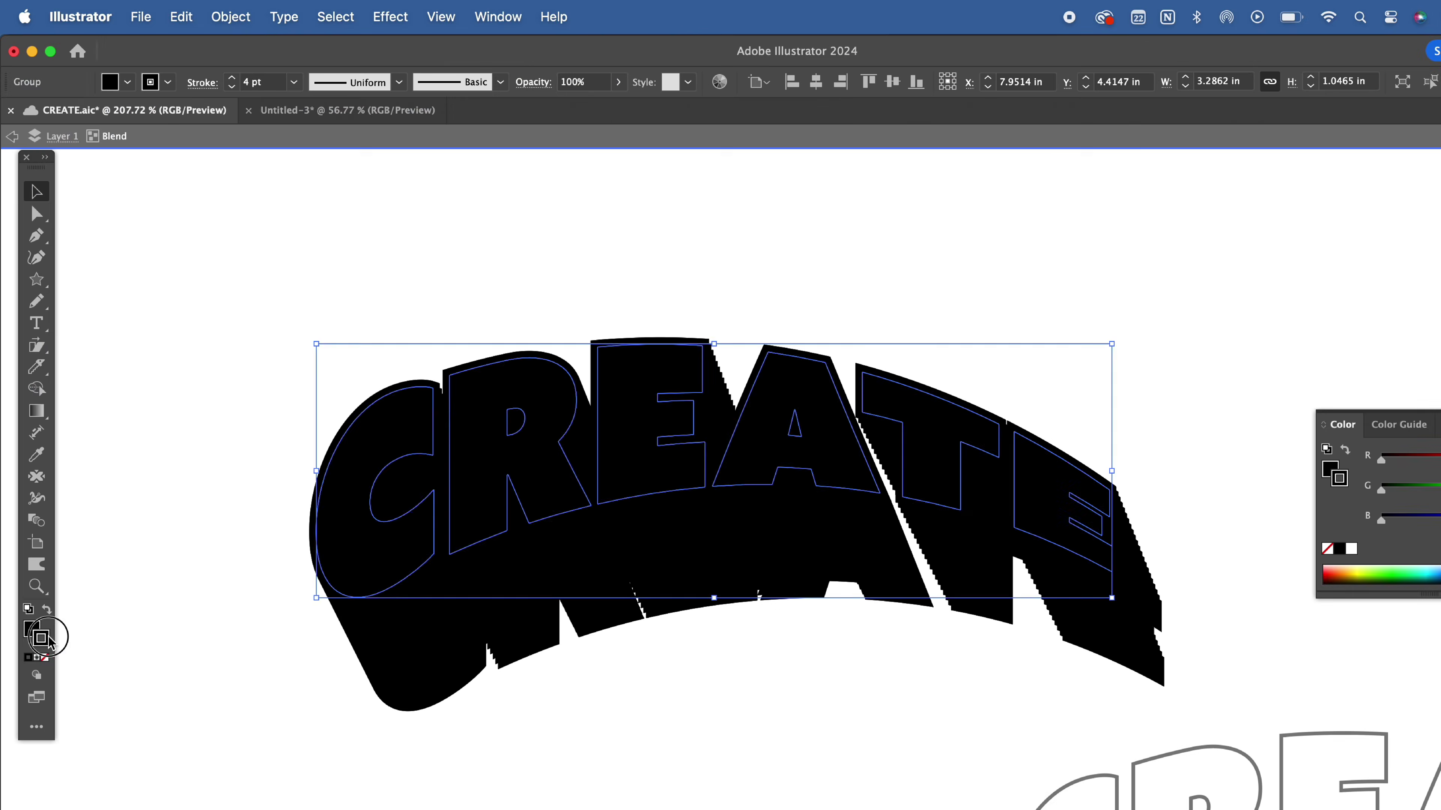
- Give the upper lettering of the blend a dark purple stroke and scale the blend's lower lettering down
double_click(33, 629)
click(1160, 469)
text(e2bae1)
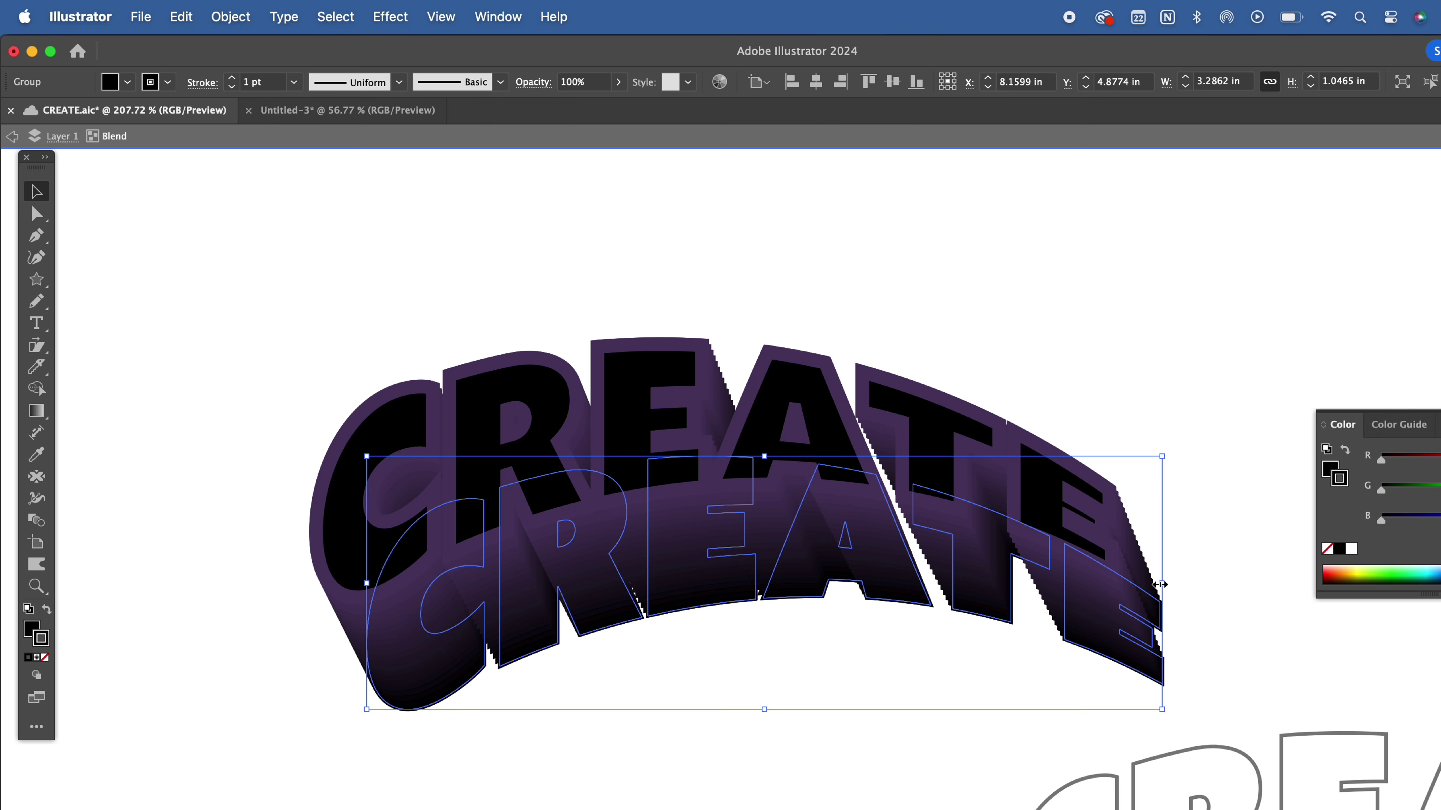
drag(1157, 582, 833, 607)
double_click(948, 235)
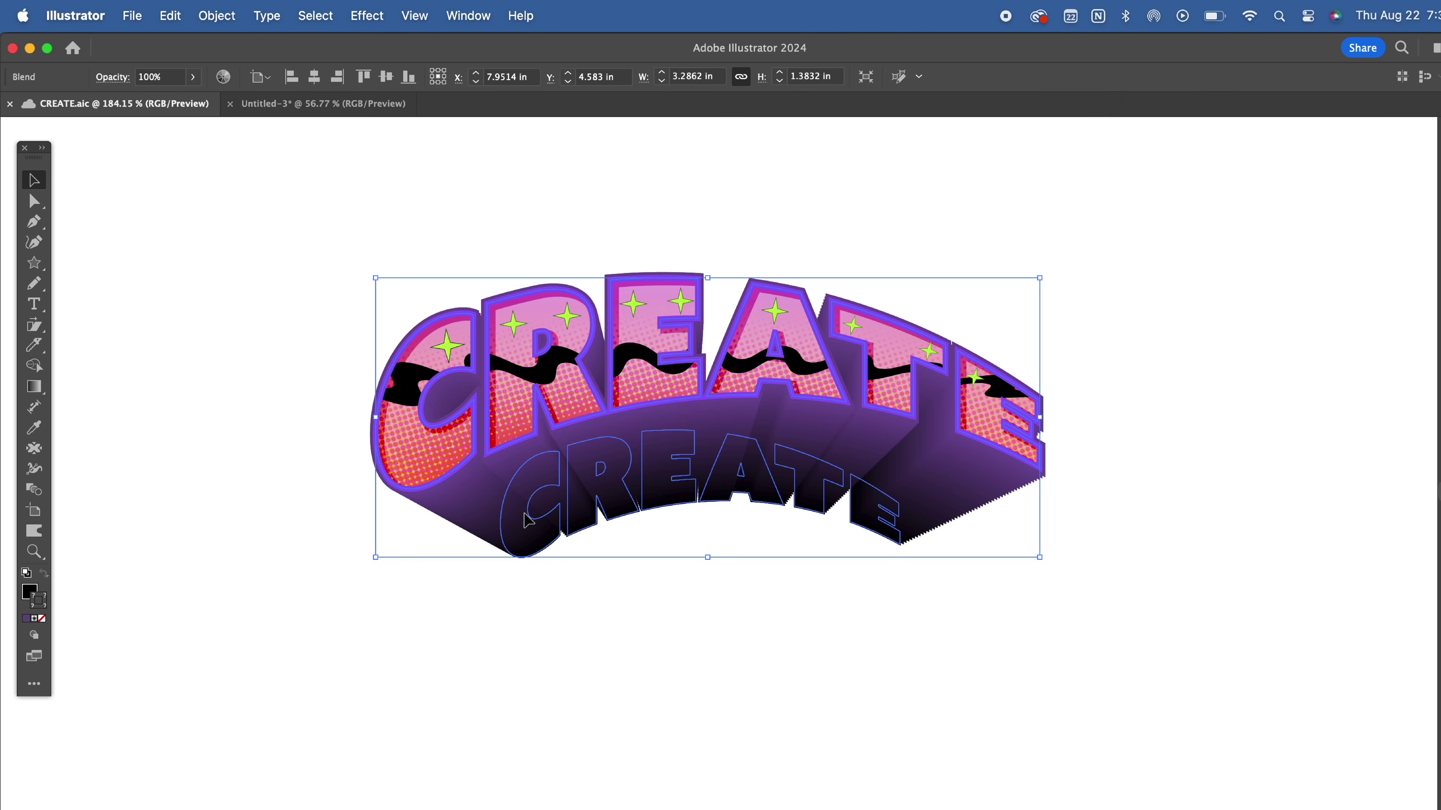
- Expand the purple-to-black blend into separate shapes and select them
double_click(526, 516)
click(396, 348)
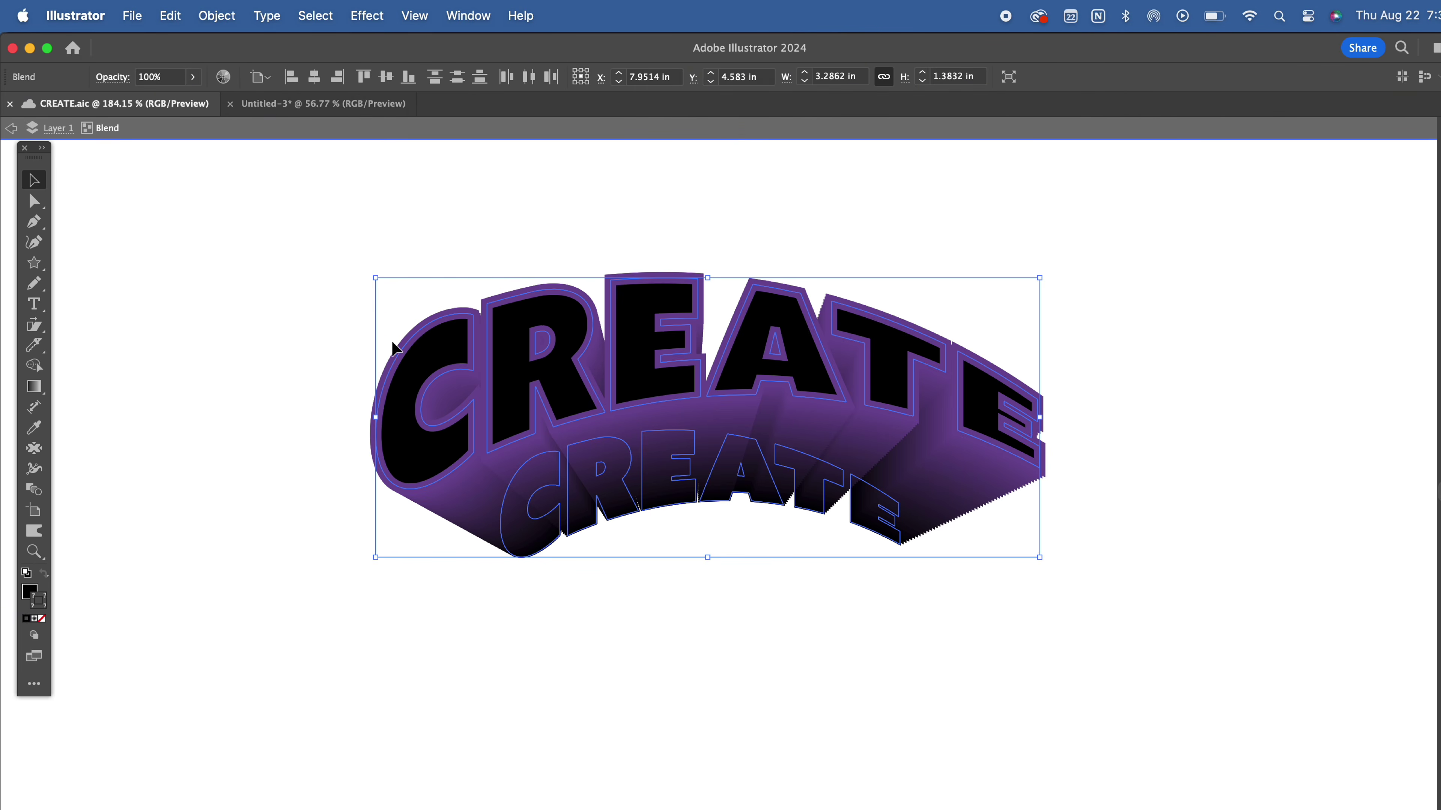
click(208, 16)
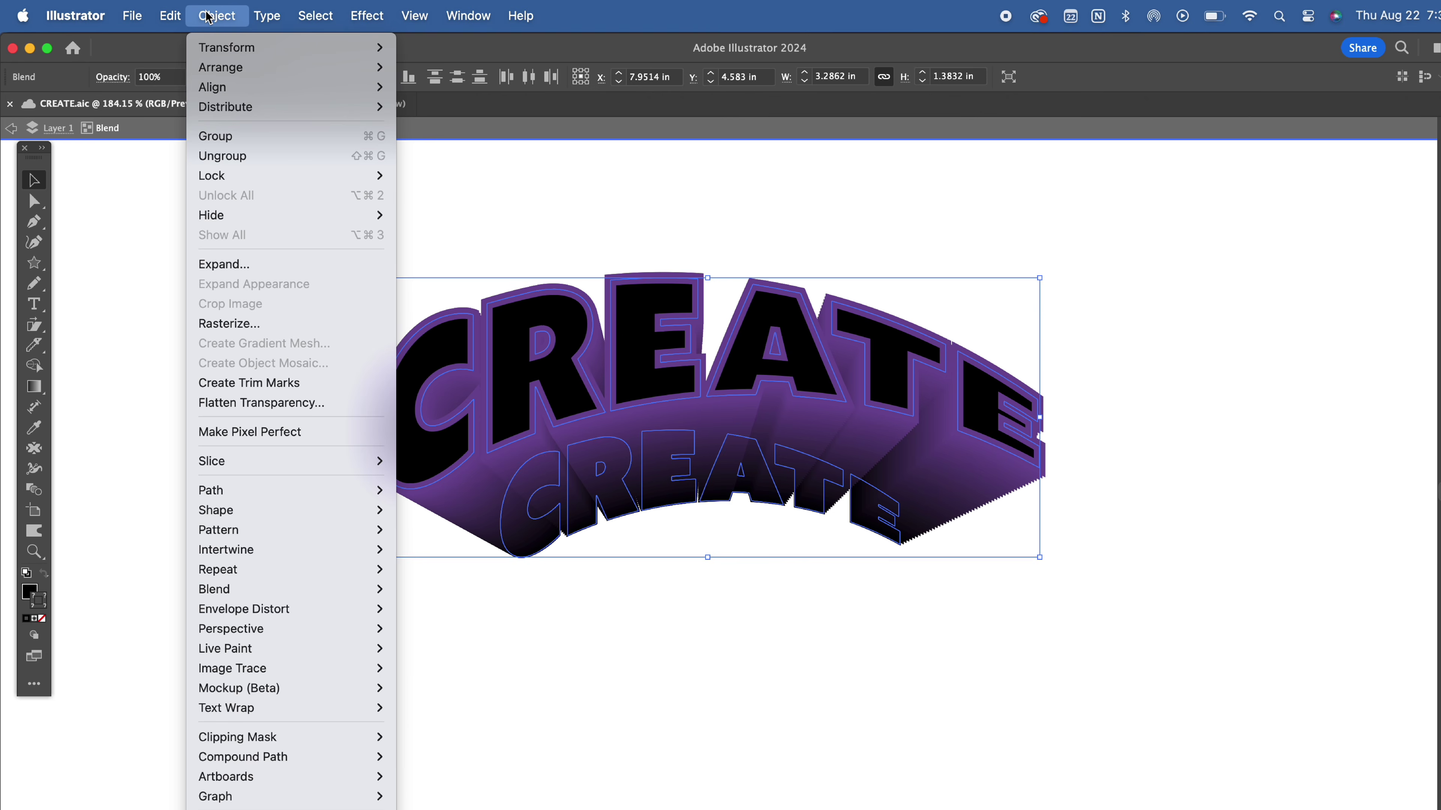
click(241, 267)
click(823, 560)
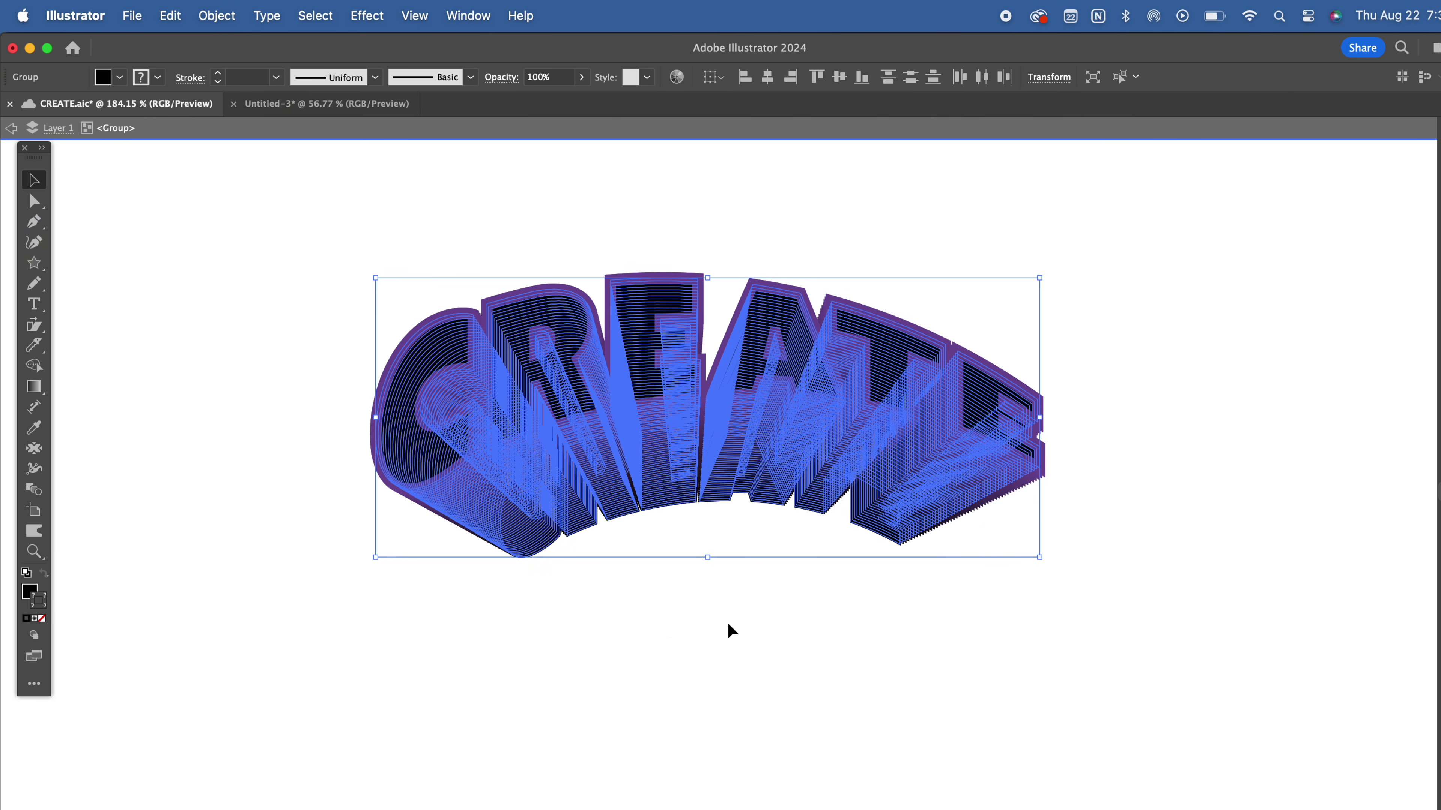
click(727, 631)
drag(809, 591, 673, 204)
drag(1438, 91, 916, 174)
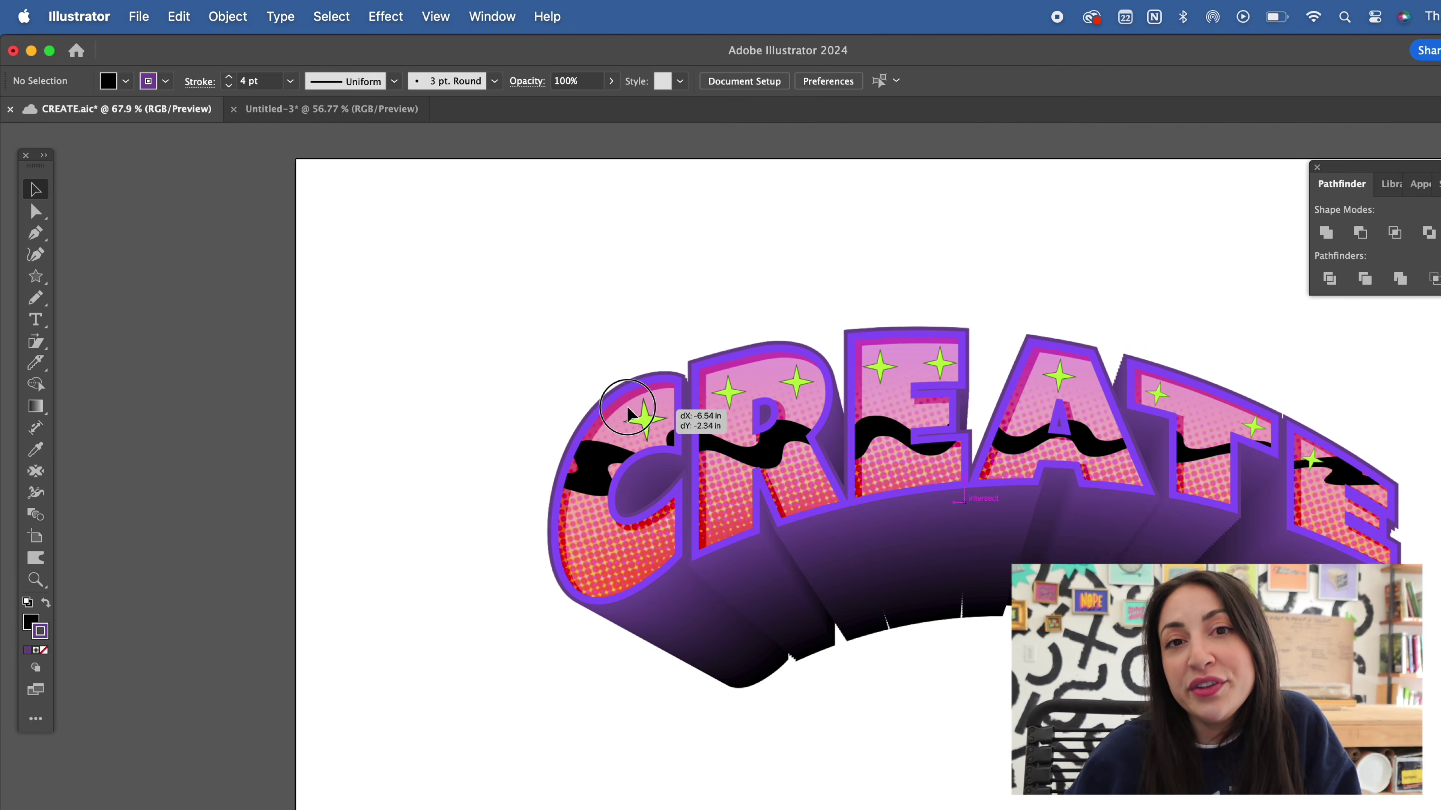
- Place a duplicate of the complete artwork above the original and Image Trace it into a solid black silhouette
mouse_move(637, 412)
mouse_down()
mouse_move(975, 456)
mouse_move(980, 603)
mouse_move(980, 583)
mouse_up()
drag(942, 659, 910, 390)
scroll(908, 375, up, 4)
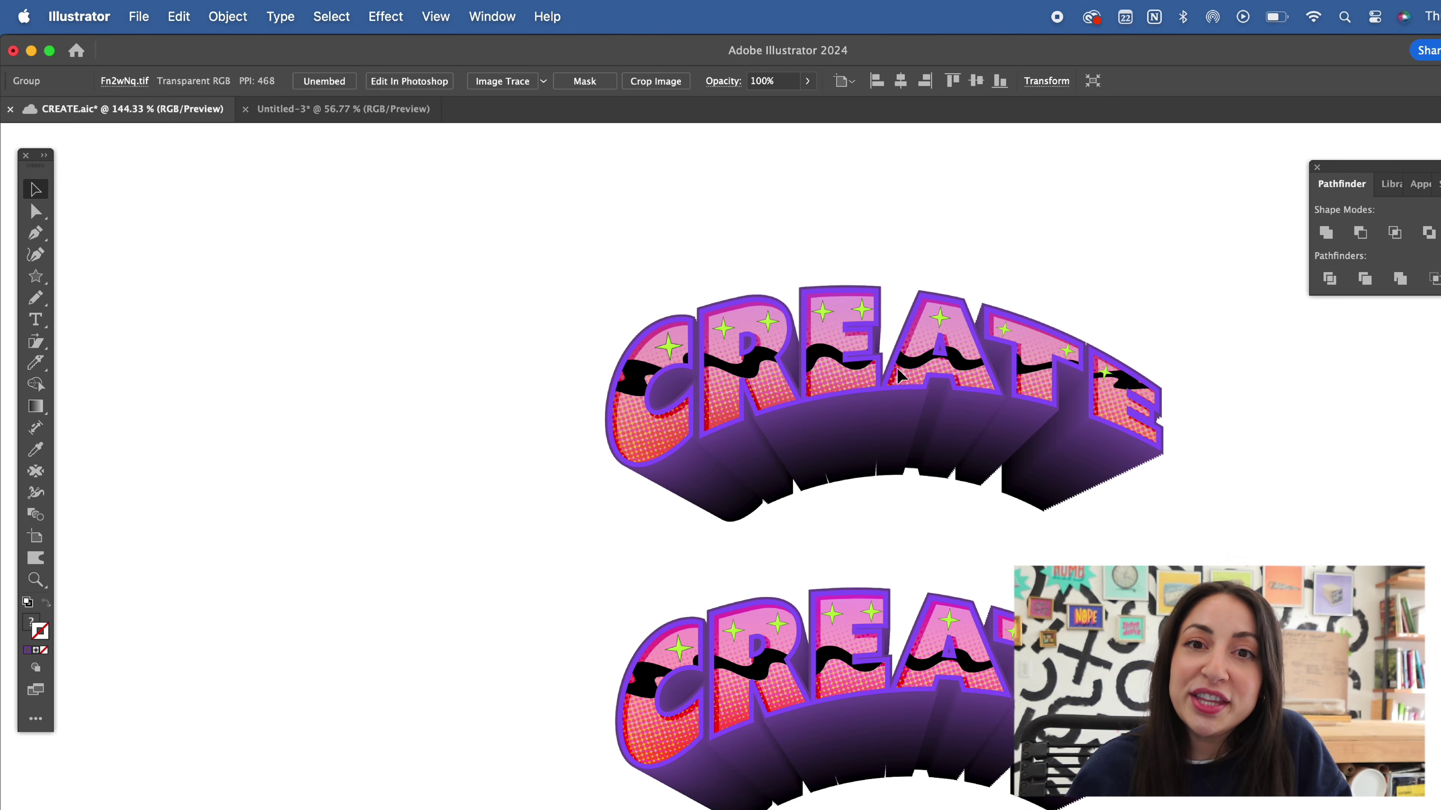
scroll(898, 367, right, 1)
click(513, 81)
click(209, 81)
click(180, 304)
- Offset the black silhouette's path outward and unite the result into a single shape
click(227, 16)
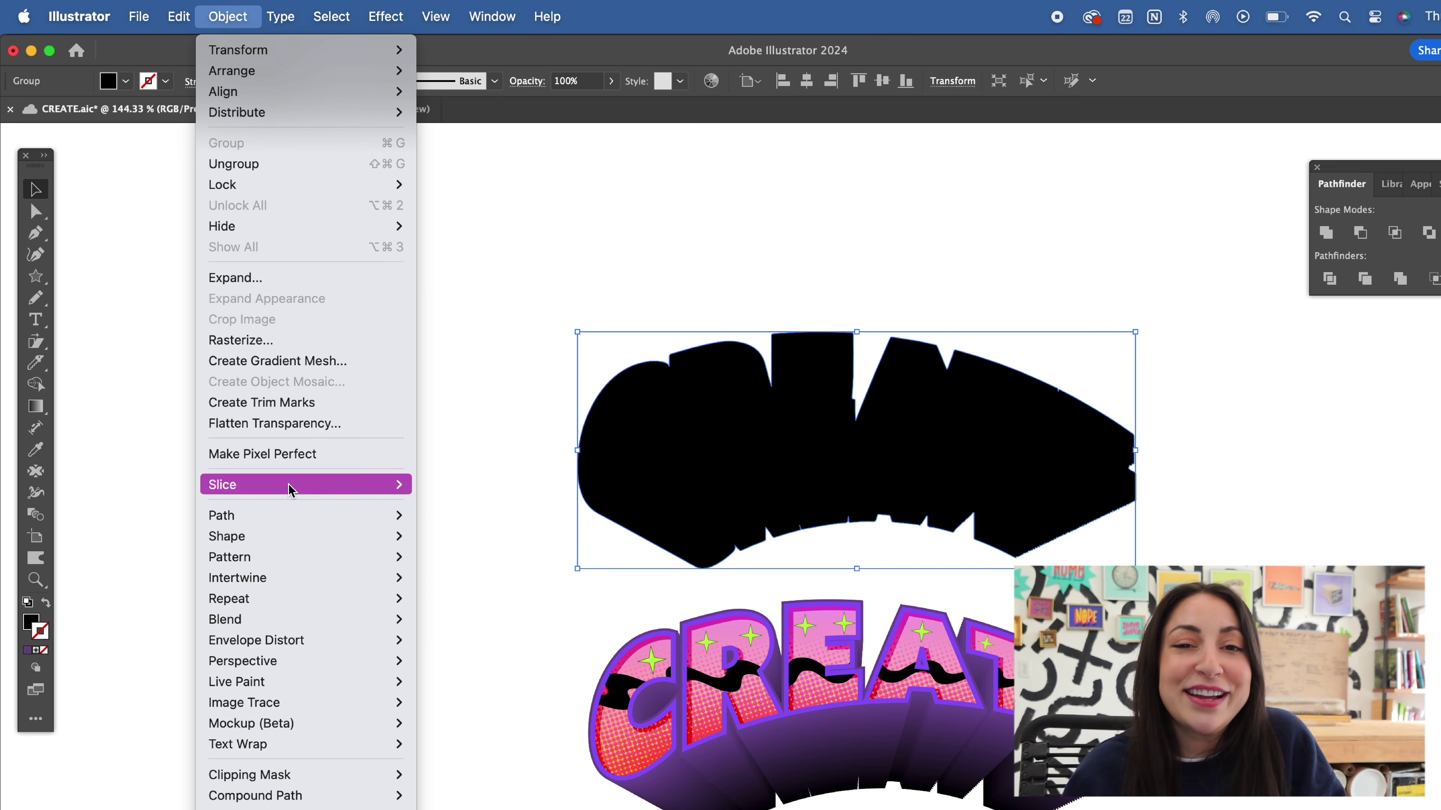
mouse_move(288, 514)
click(478, 591)
key(Return)
click(1024, 423)
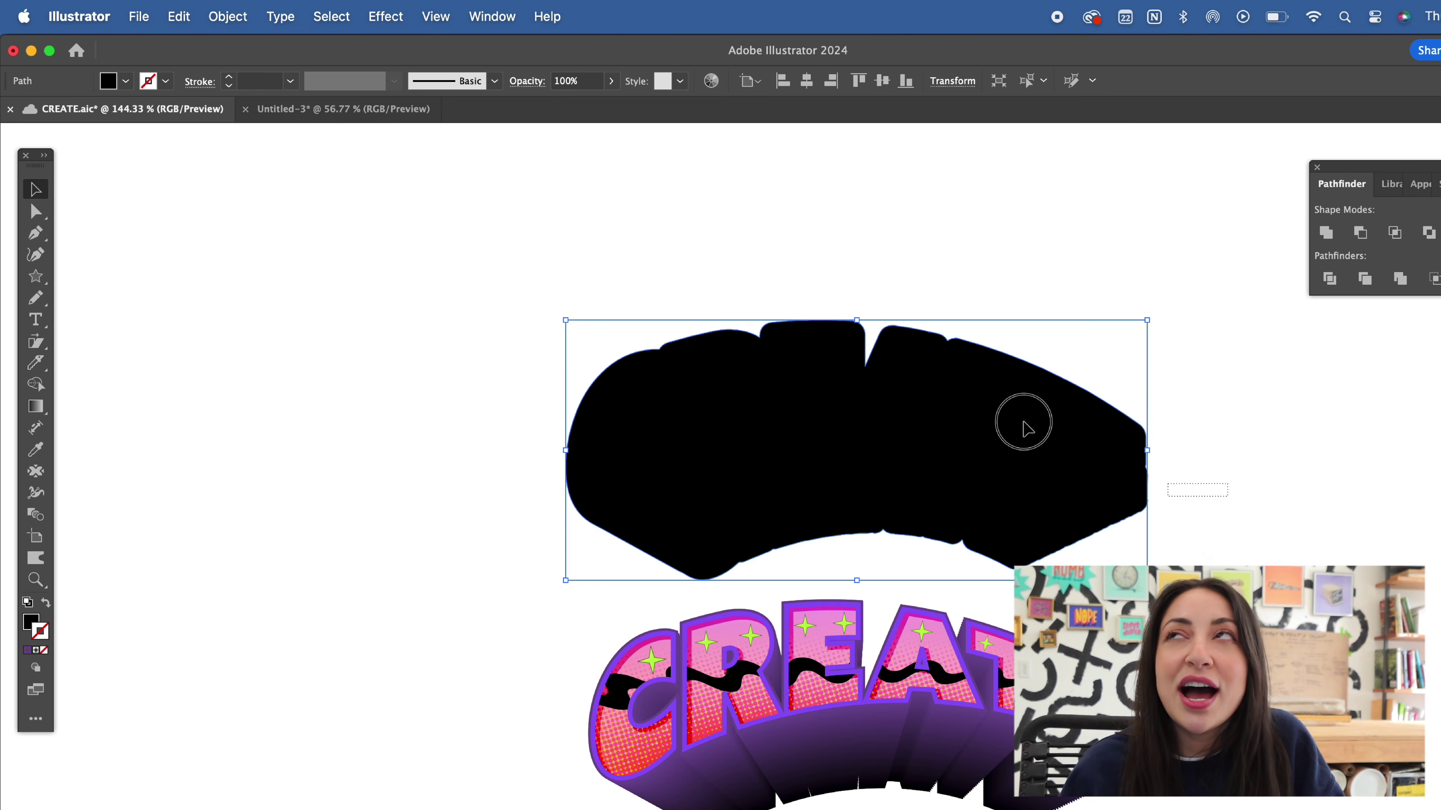
click(1327, 233)
- Send the white silhouette with the 1 pt black stroke to the back and position it as a border around the CREATE artwork
right_click(759, 307)
click(803, 643)
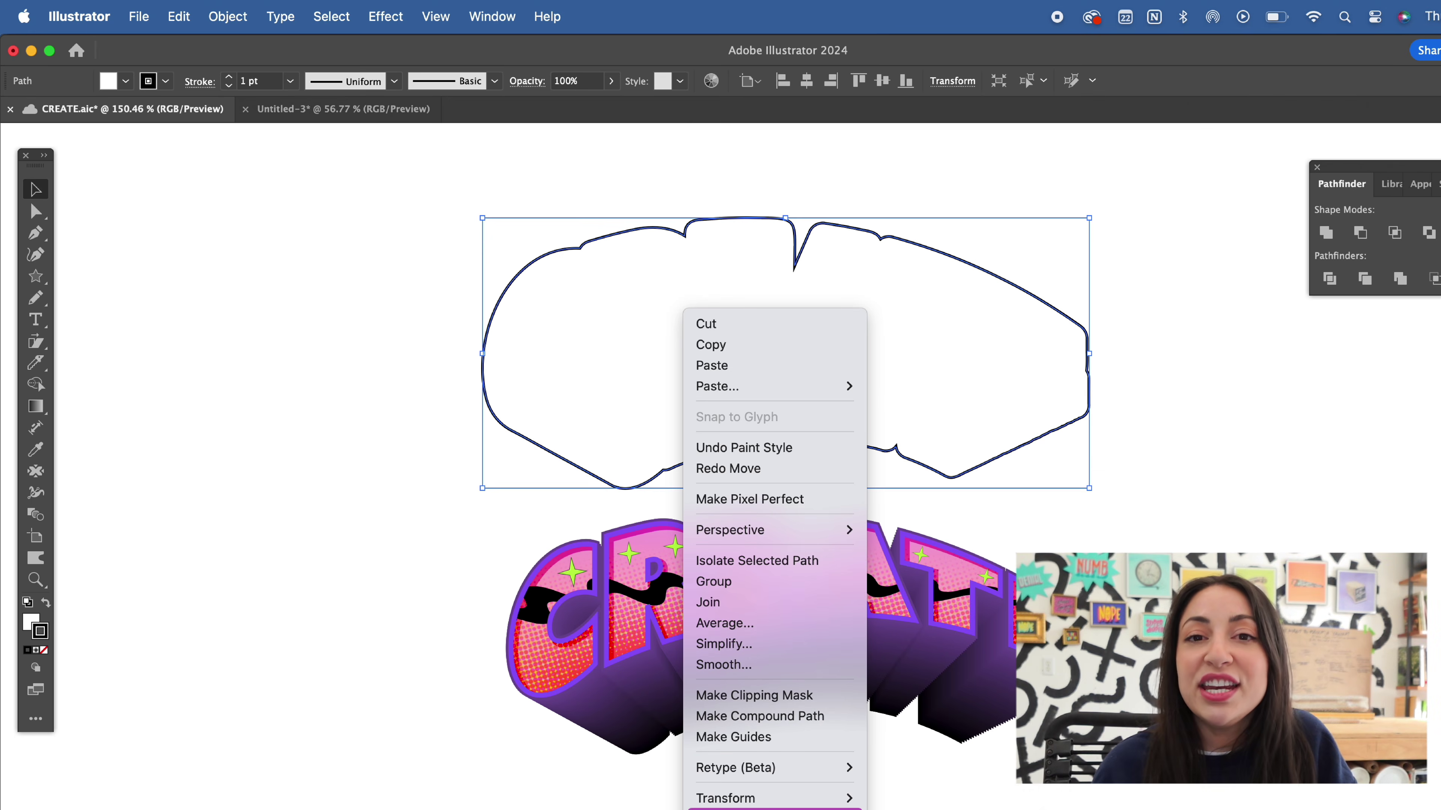
click(952, 809)
drag(954, 372, 960, 642)
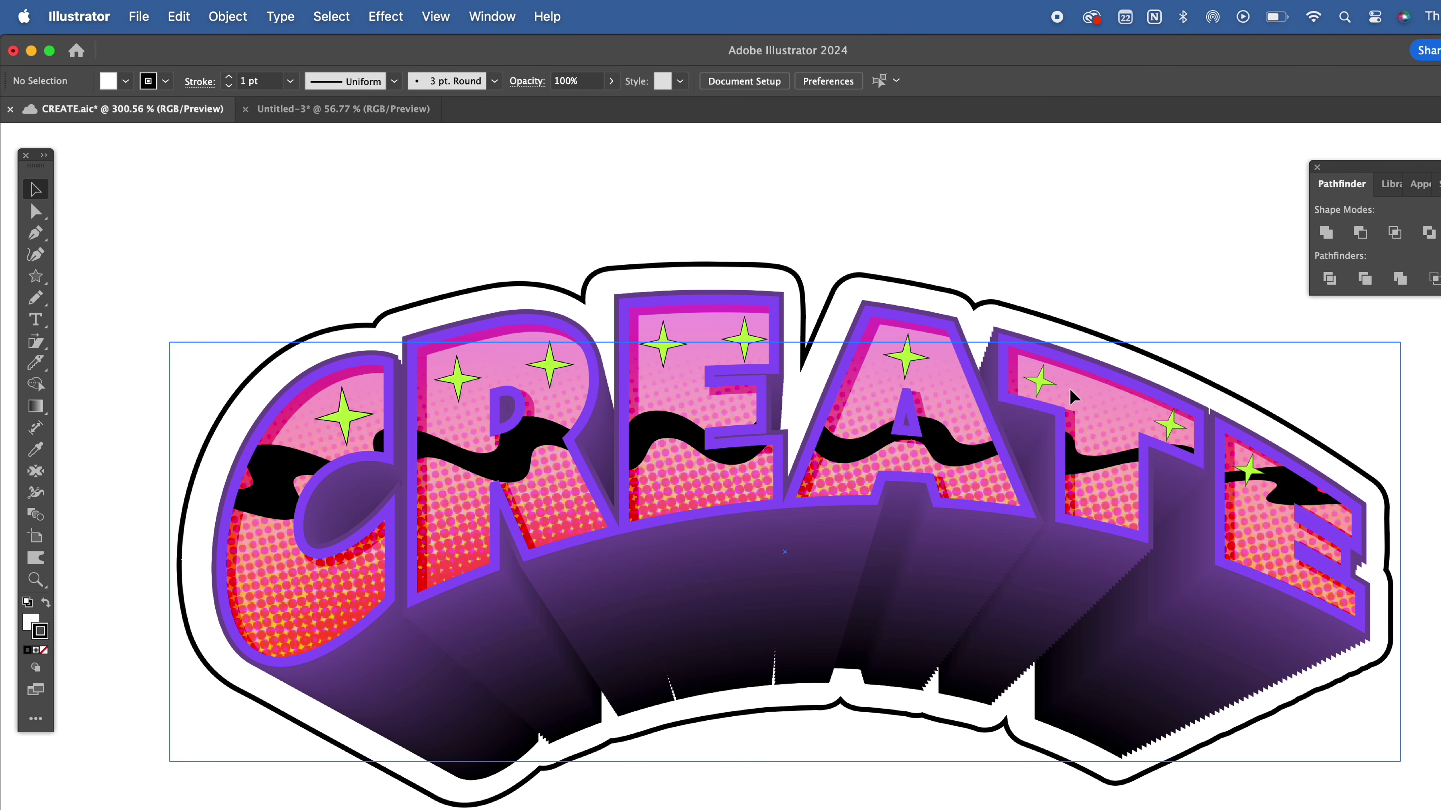